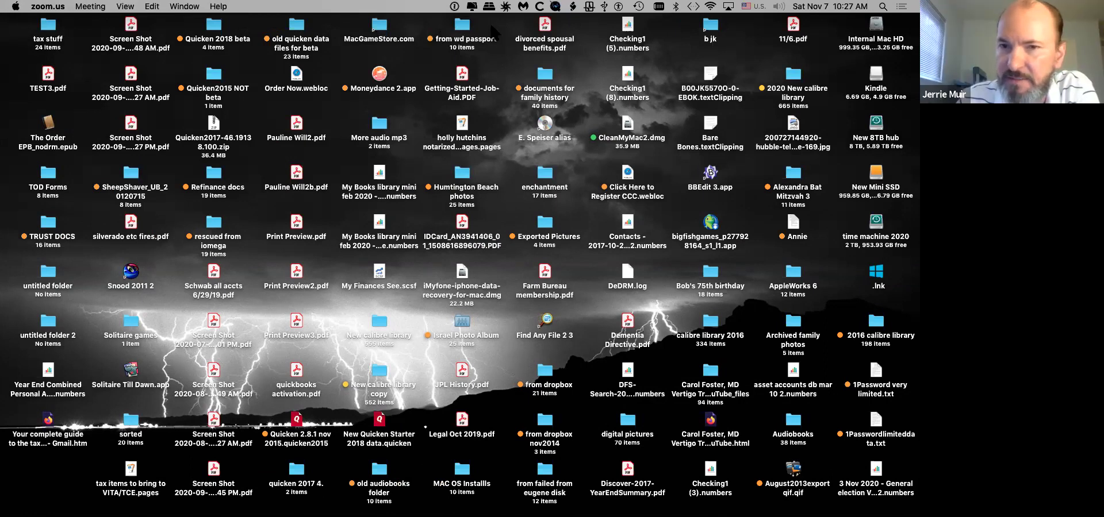
# Step: Bring the desktop to the front, then return to the browser on the Link & Learn Taxes welcome page
pyautogui.click(598, 60)
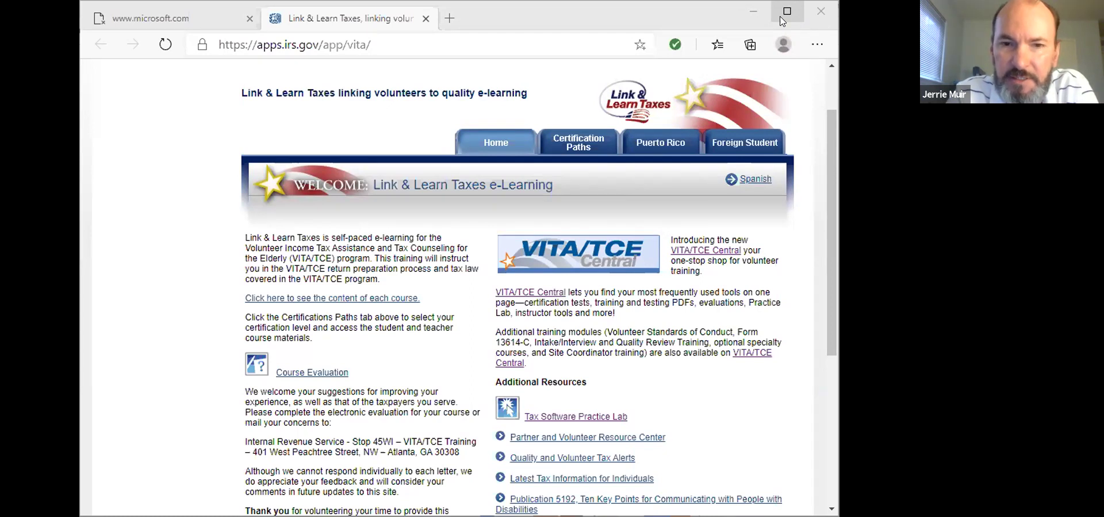
# Step: On Certification Paths, choose Advanced and Student, then start the Advanced Course - Student
pyautogui.click(579, 147)
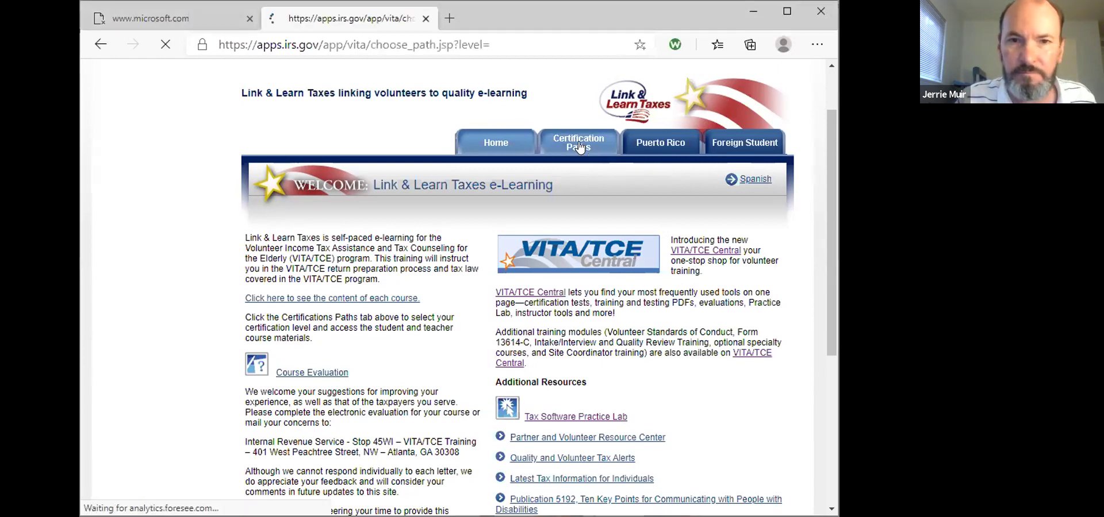
pyautogui.moveTo(826, 150); pyautogui.dragTo(834, 224)
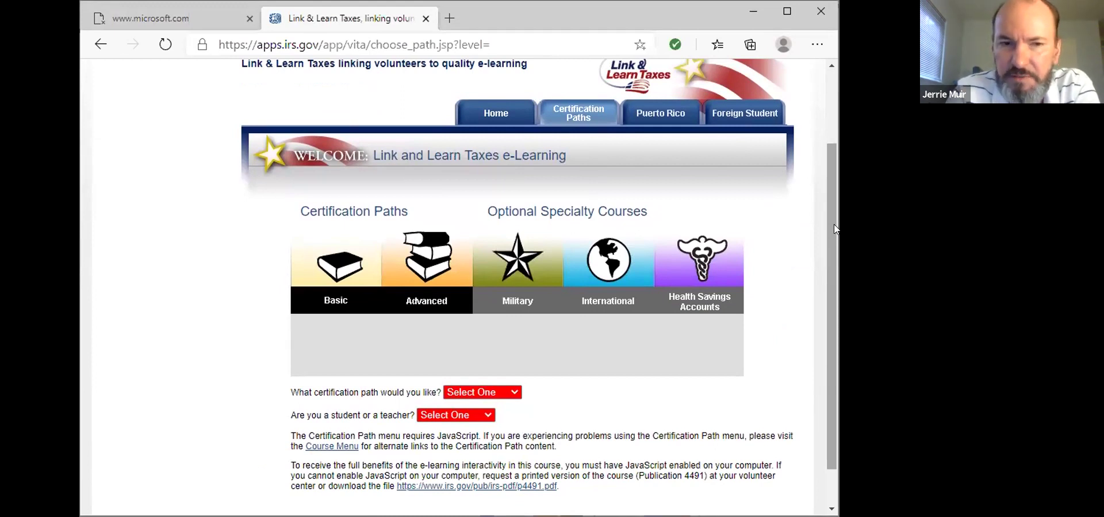
pyautogui.click(516, 394)
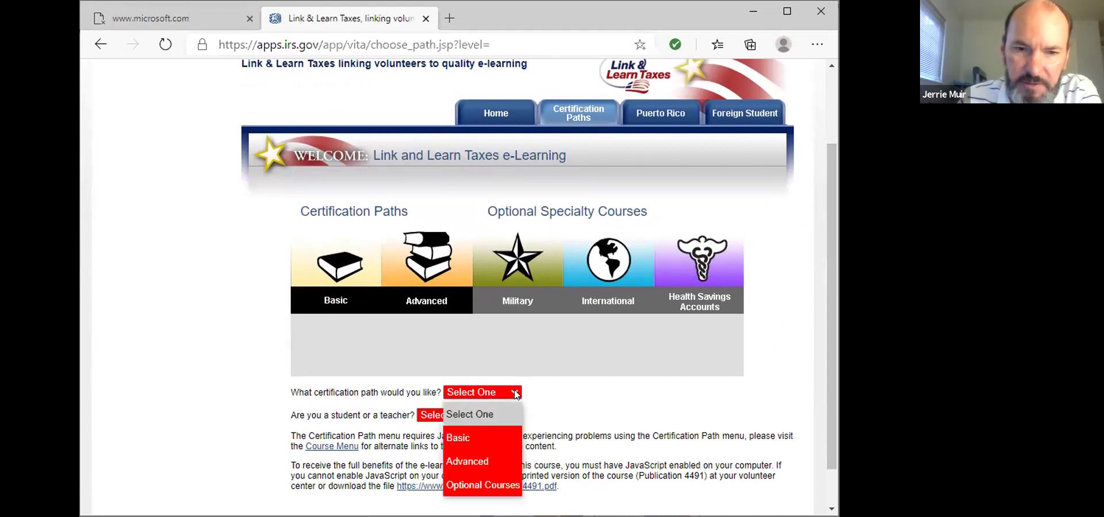
pyautogui.click(480, 462)
pyautogui.click(460, 415)
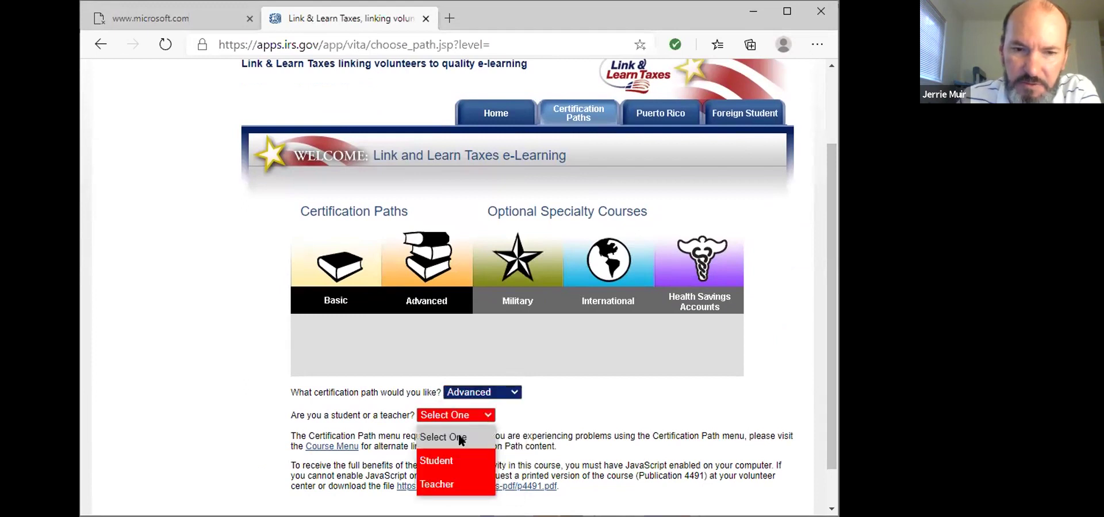
pyautogui.click(448, 457)
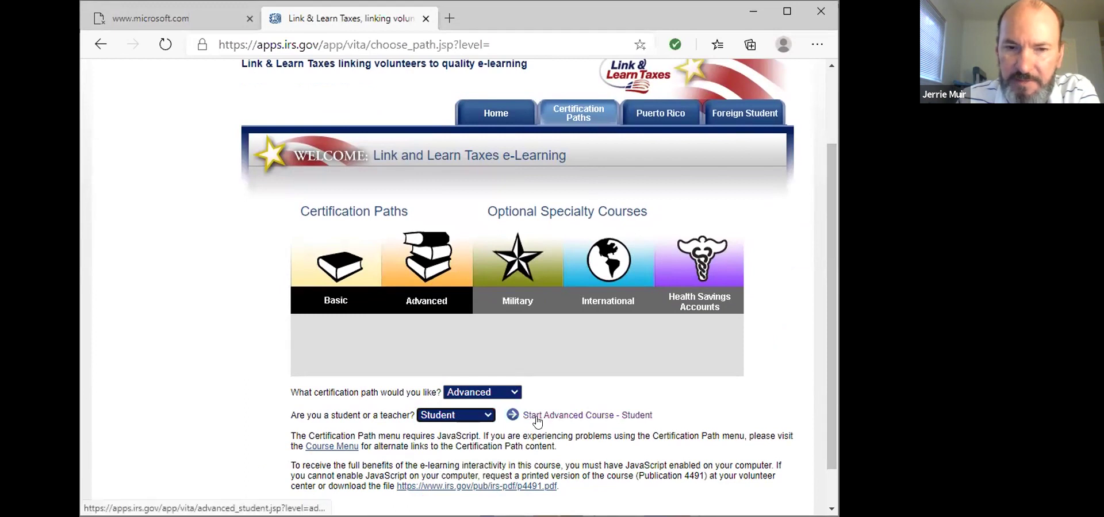
pyautogui.click(562, 417)
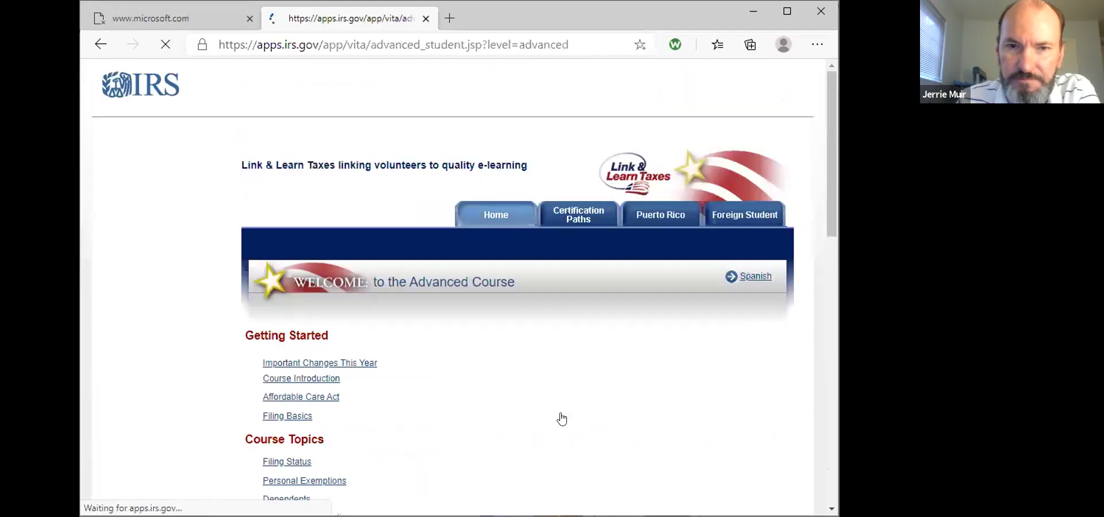
# Step: Read through the Filing Status lesson, then go back to the Advanced Course topic list
pyautogui.moveTo(829, 178); pyautogui.dragTo(836, 289)
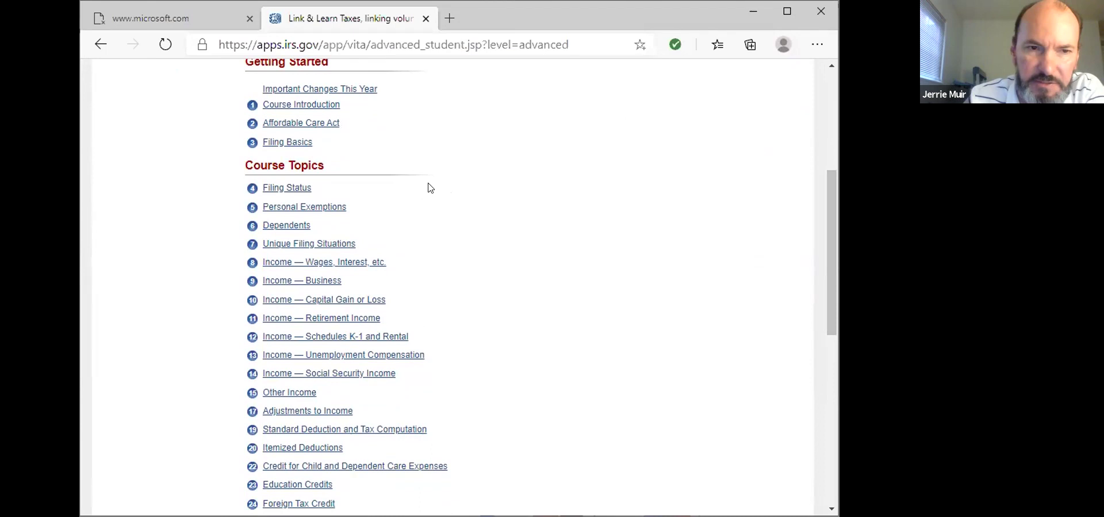
pyautogui.click(290, 190)
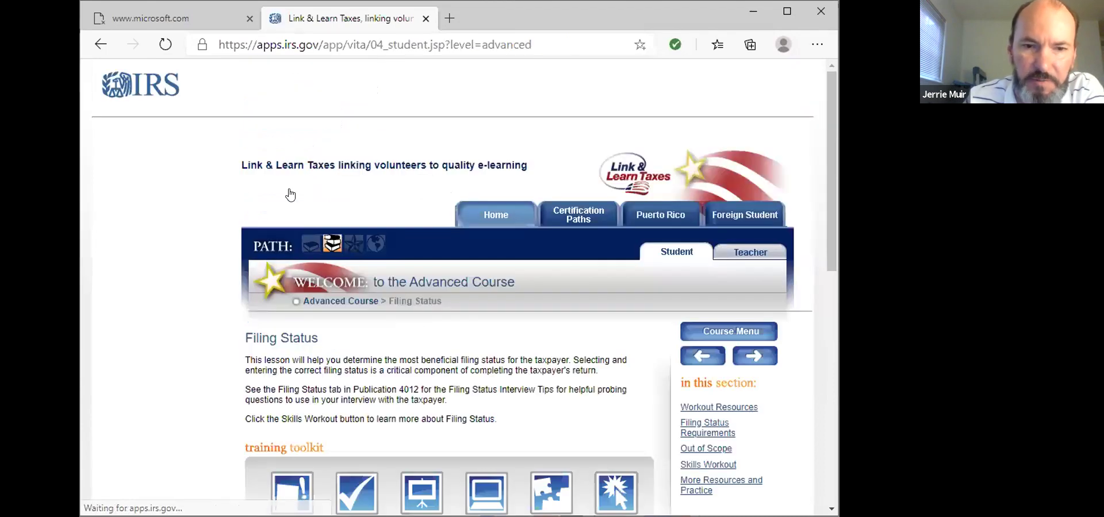
pyautogui.scroll(-3, 723, 280)
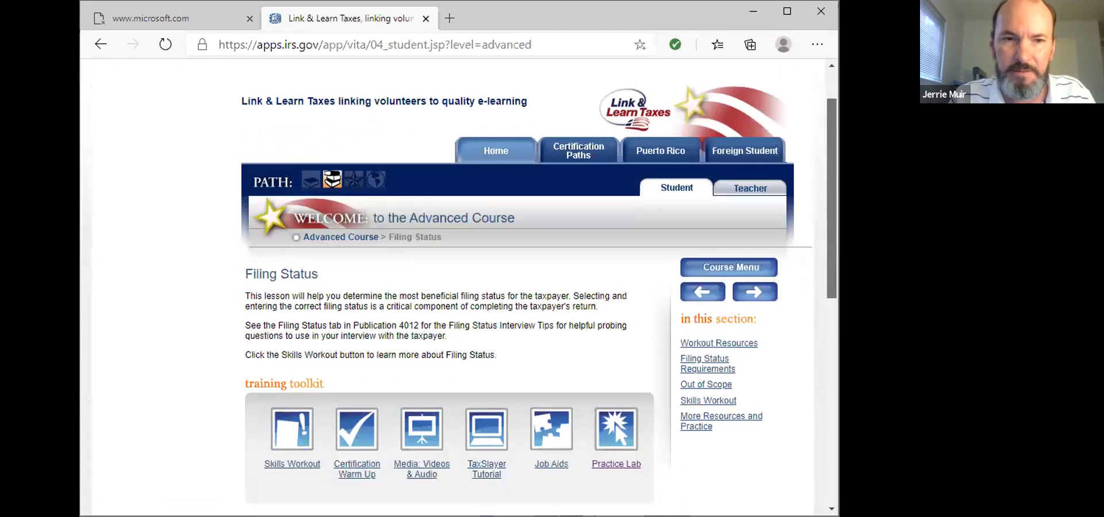
pyautogui.scroll(-1, 539, 288)
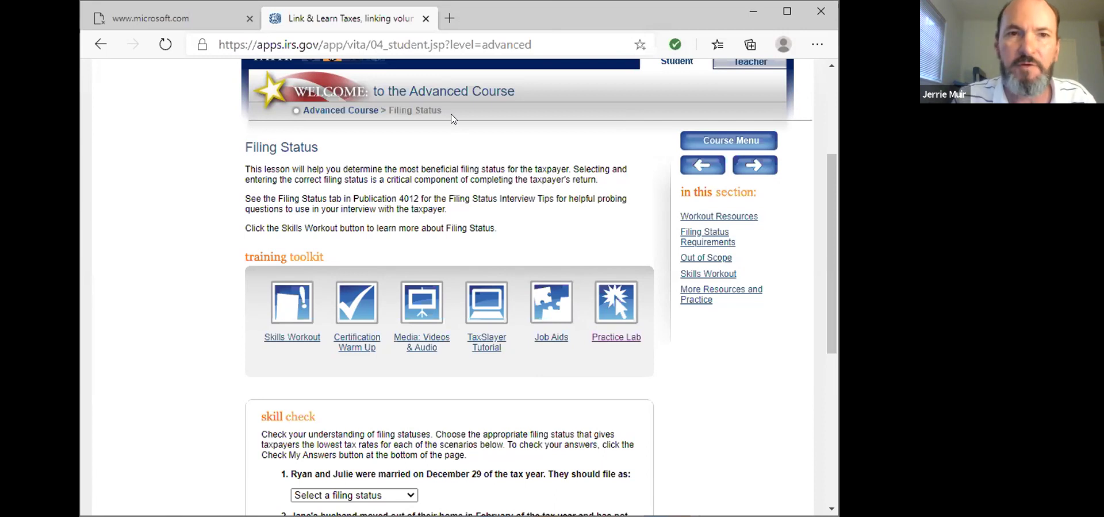
pyautogui.click(97, 43)
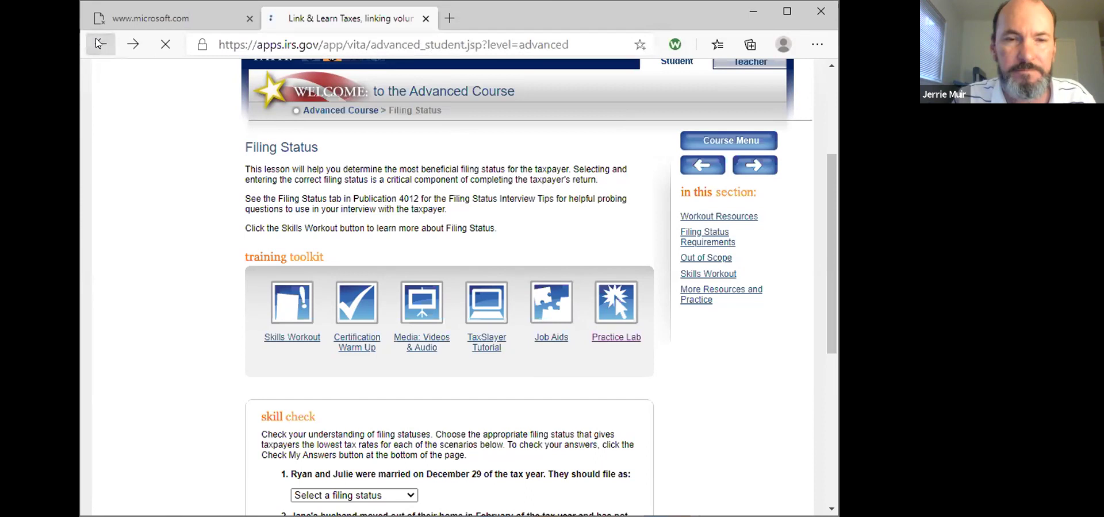
# Step: Scroll to Certification Tests and open the Test (includes Standards of Conduct) link
pyautogui.scroll(-7, 833, 312)
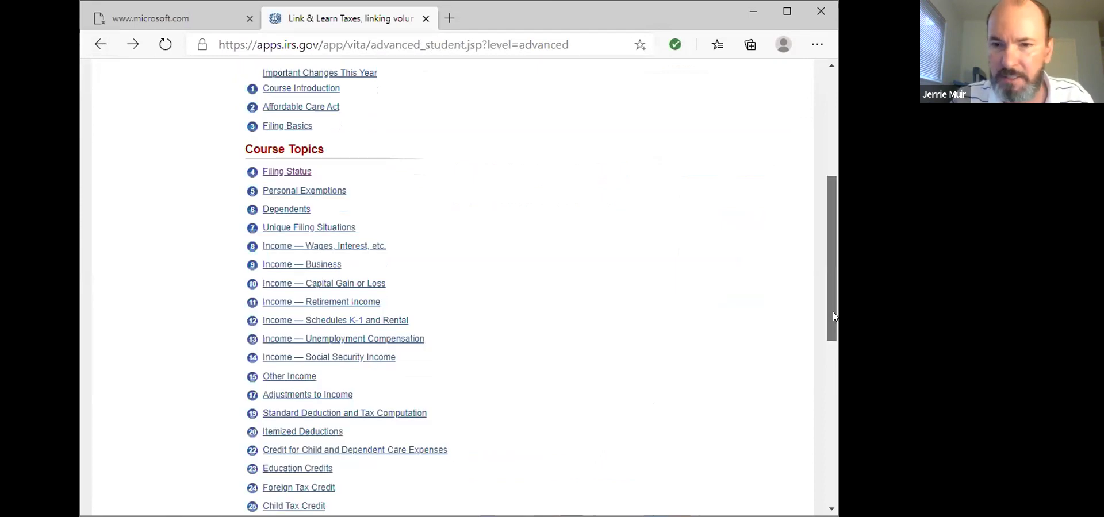
pyautogui.scroll(-1, 453, 288)
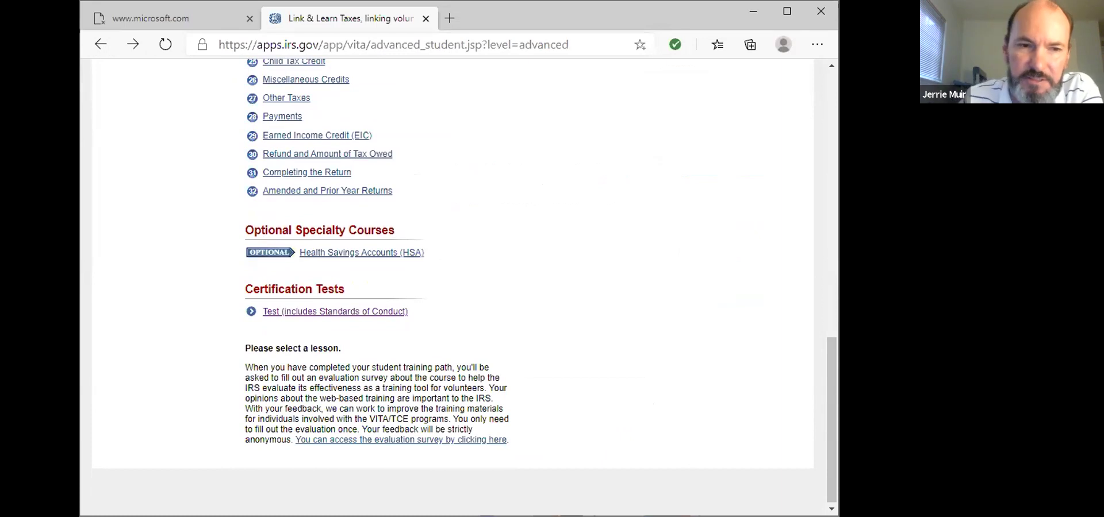
pyautogui.click(336, 311)
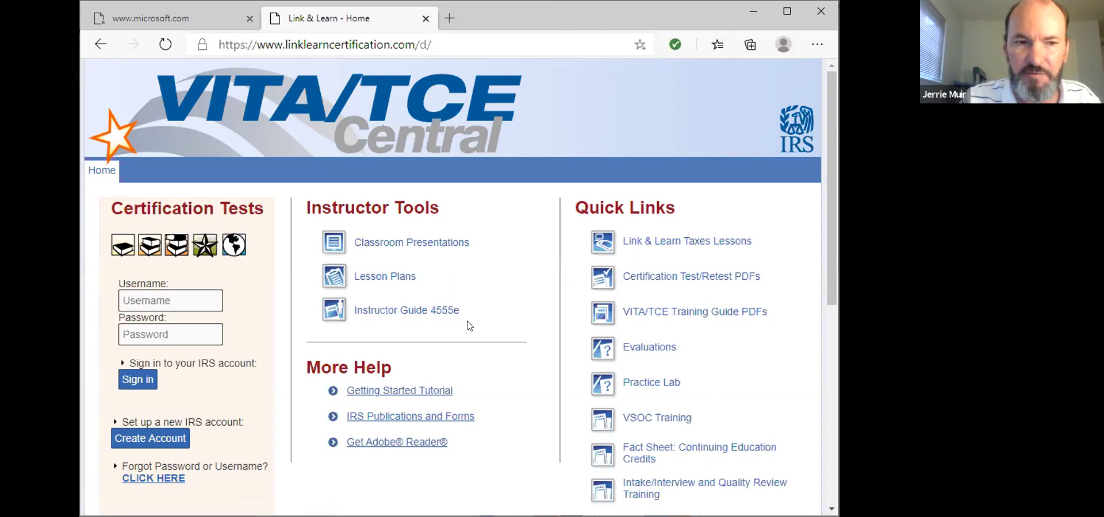
pyautogui.click(154, 440)
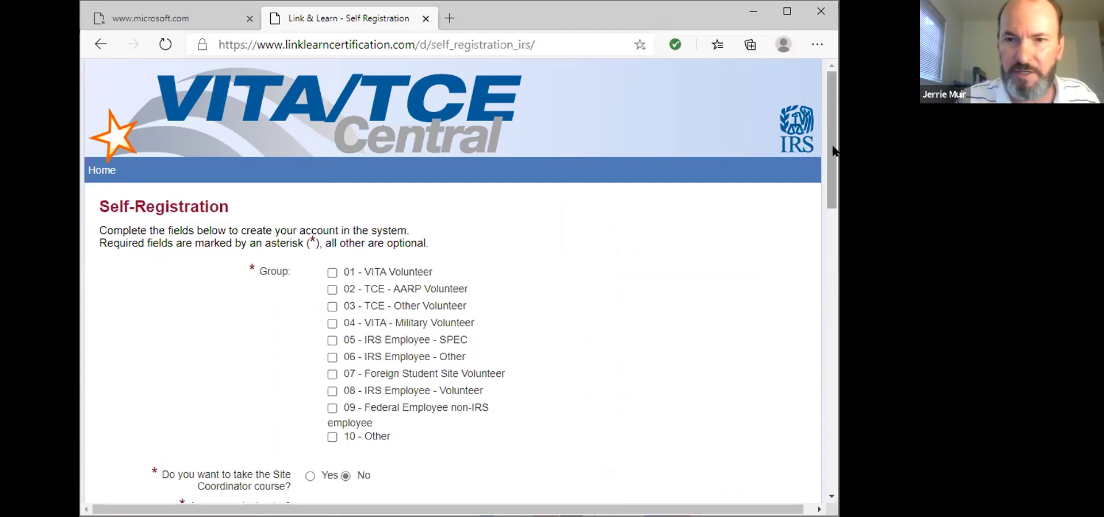
pyautogui.moveTo(833, 151); pyautogui.dragTo(835, 176)
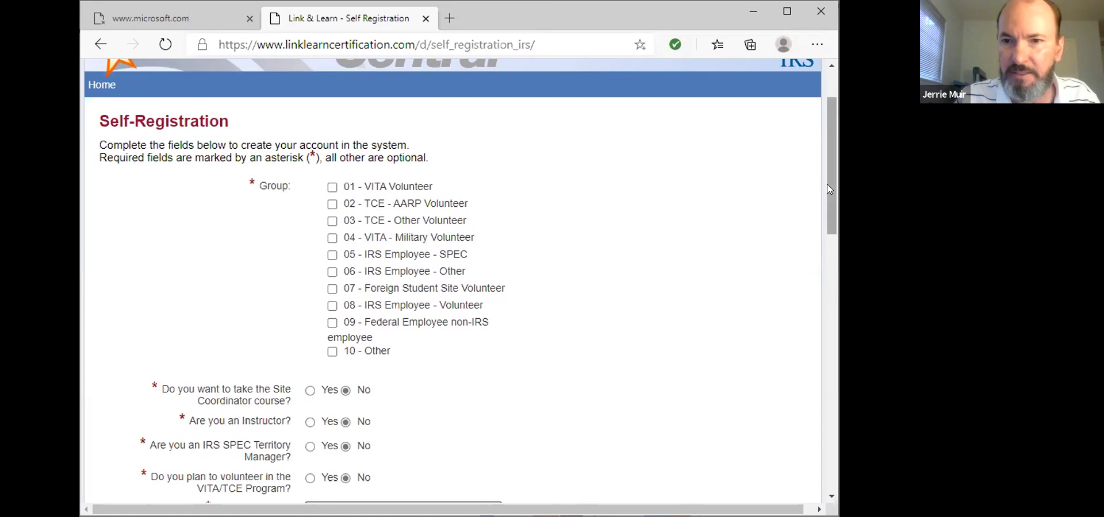
pyautogui.moveTo(827, 192); pyautogui.dragTo(829, 254)
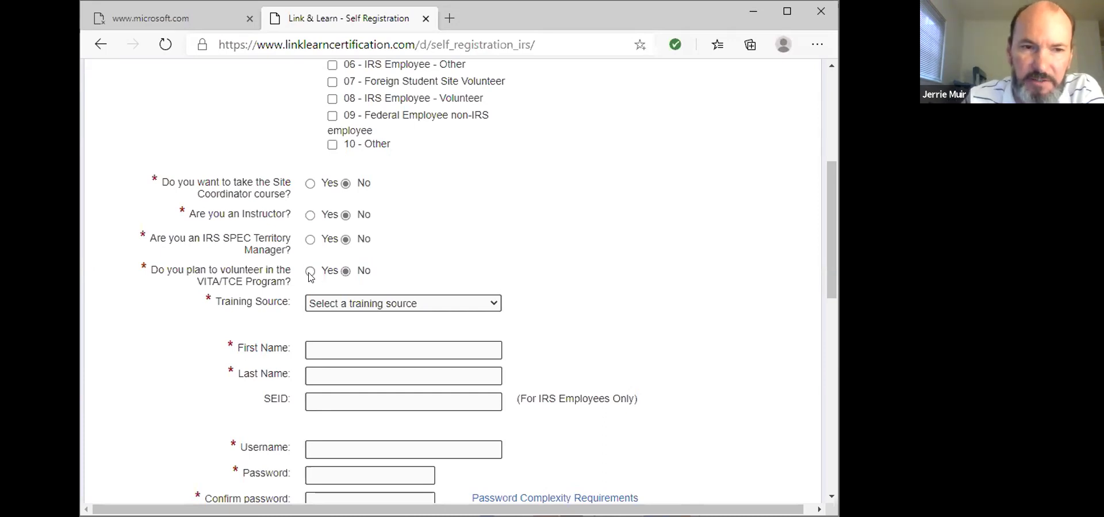
pyautogui.click(494, 304)
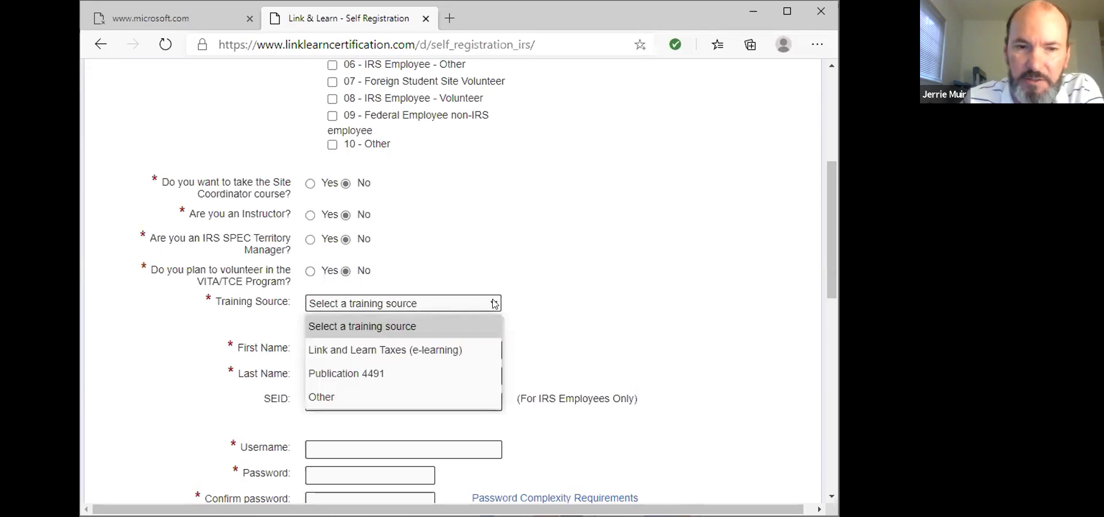
pyautogui.click(581, 291)
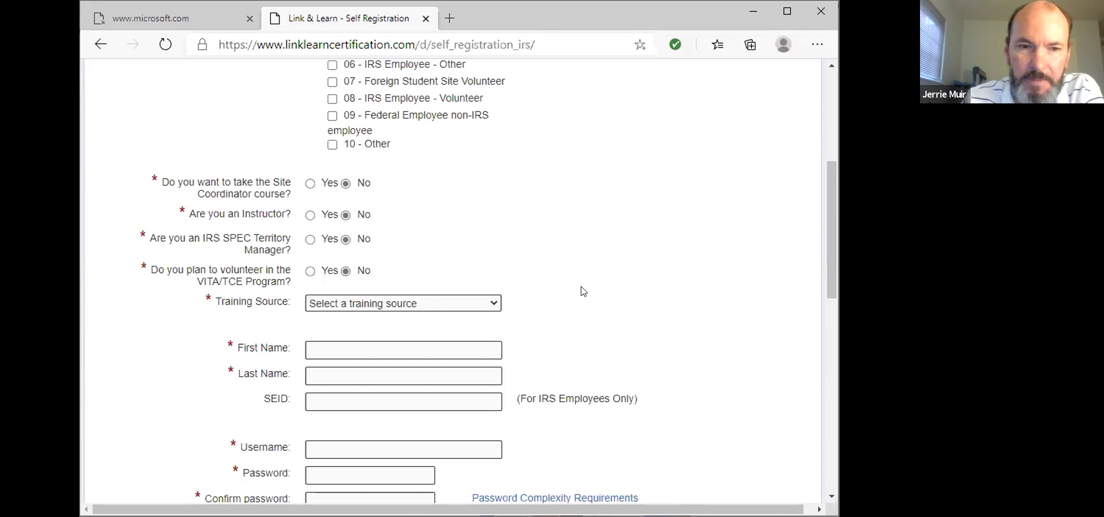
pyautogui.moveTo(827, 240); pyautogui.dragTo(835, 312)
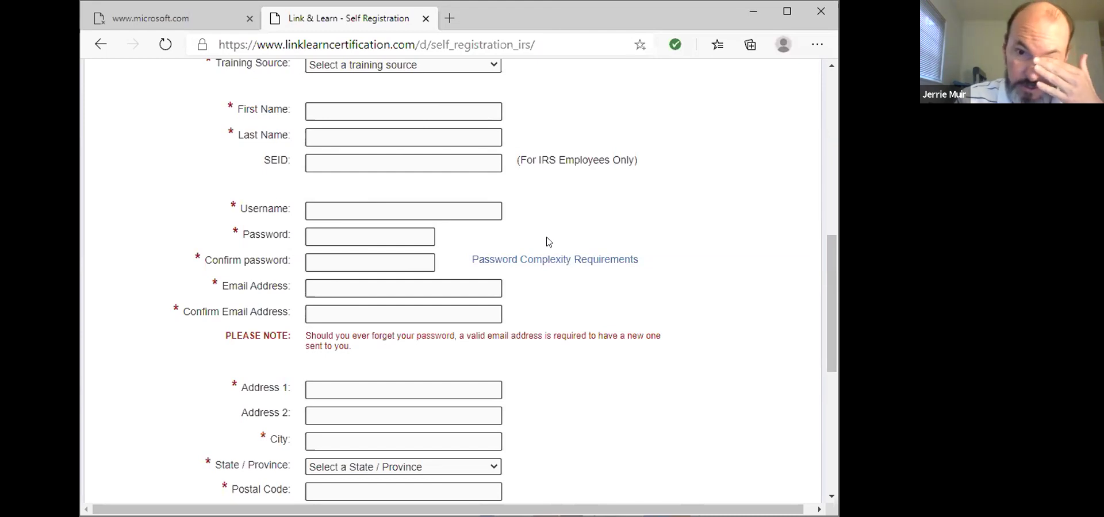
pyautogui.click(548, 260)
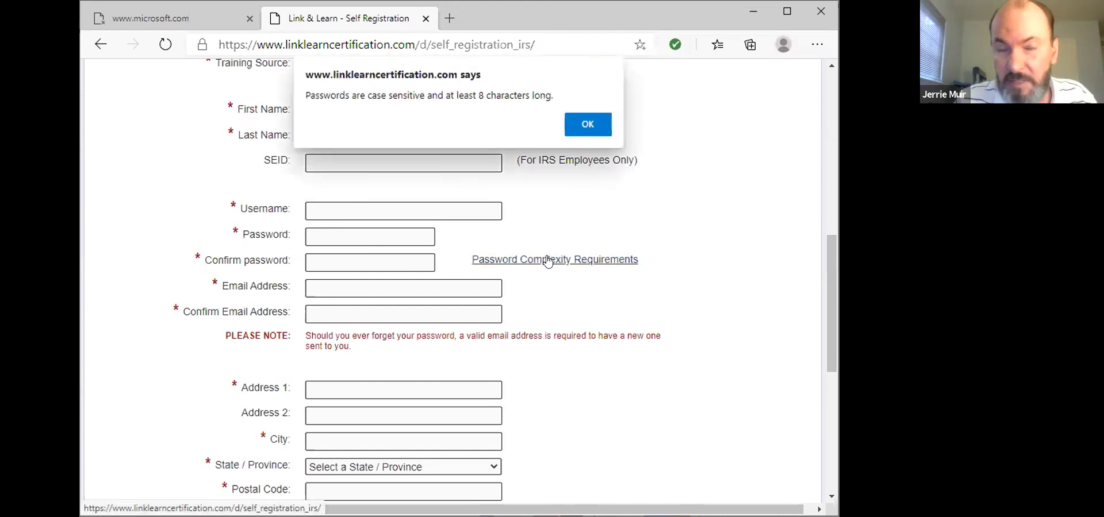
pyautogui.click(588, 118)
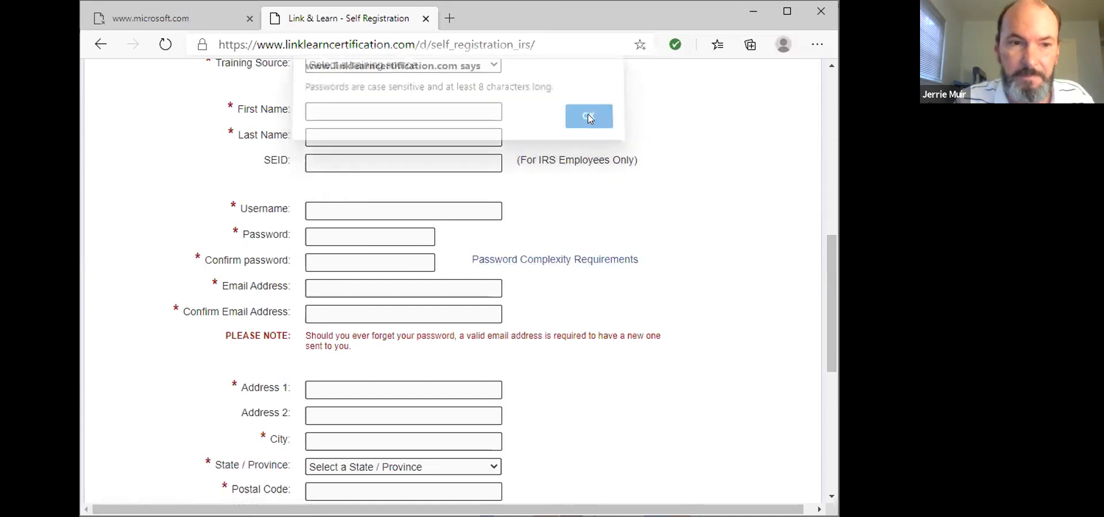
pyautogui.moveTo(827, 280); pyautogui.dragTo(788, 313)
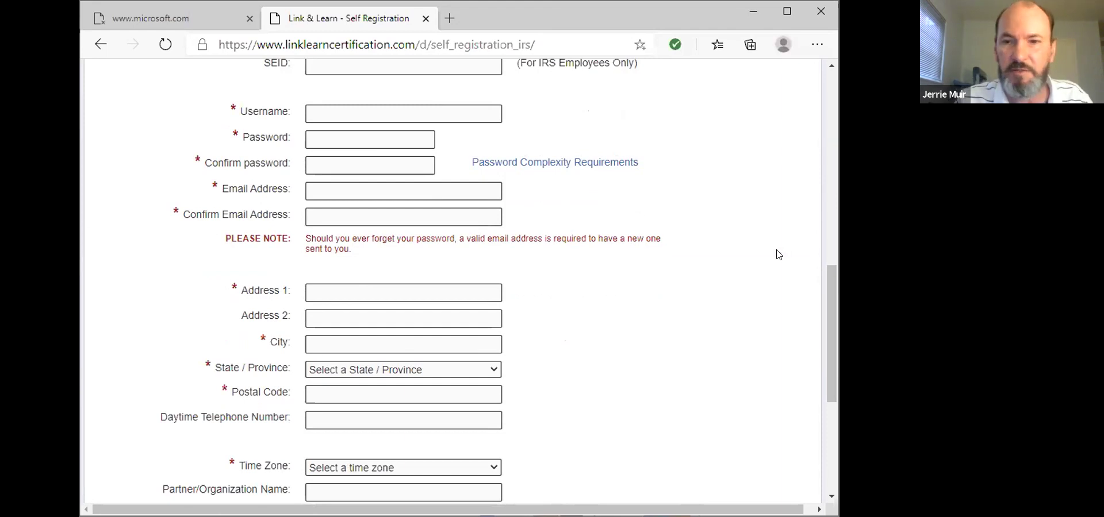
pyautogui.moveTo(833, 295); pyautogui.dragTo(834, 346)
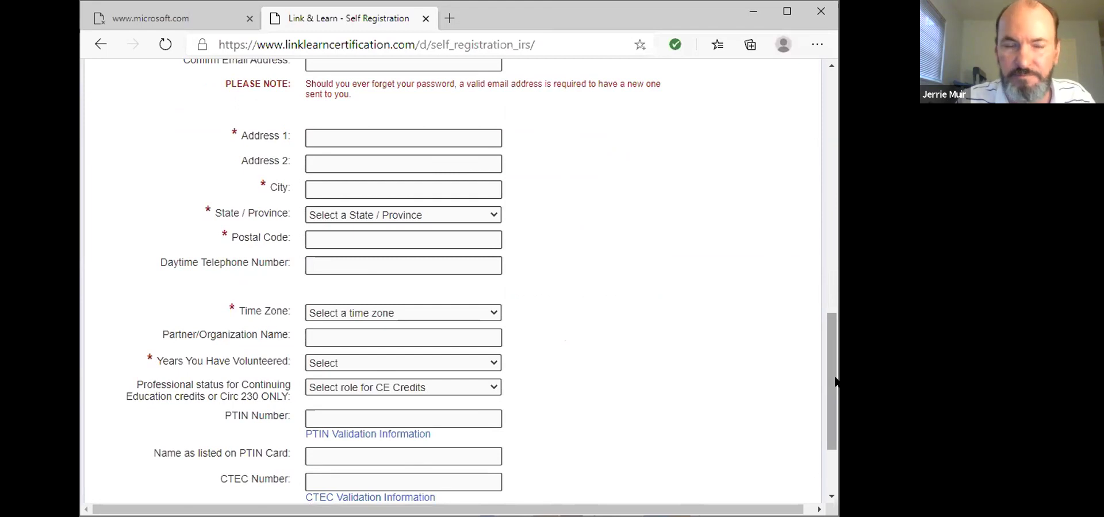
pyautogui.moveTo(835, 397); pyautogui.dragTo(833, 426)
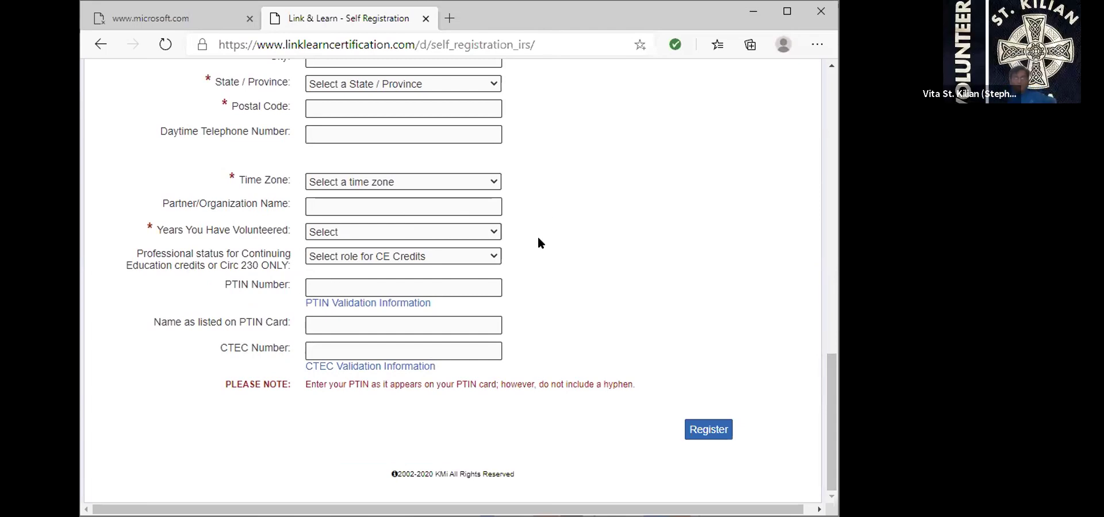
pyautogui.click(497, 259)
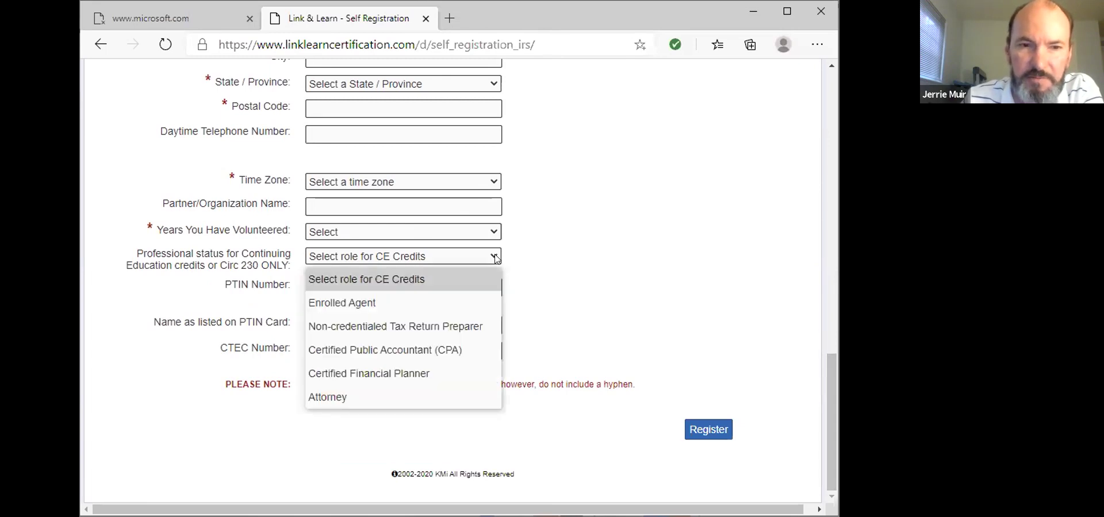
pyautogui.click(564, 275)
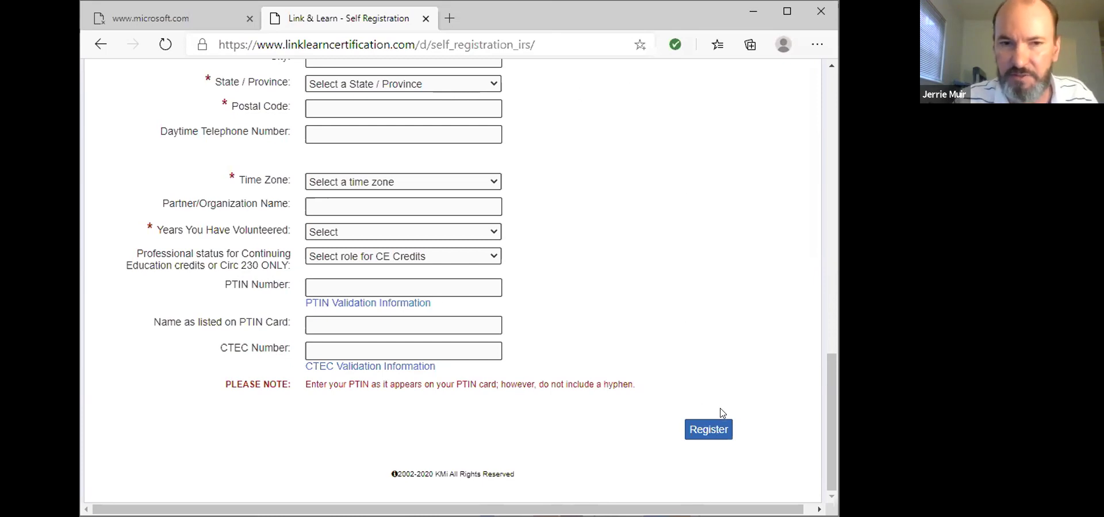
pyautogui.moveTo(828, 407); pyautogui.dragTo(833, 247)
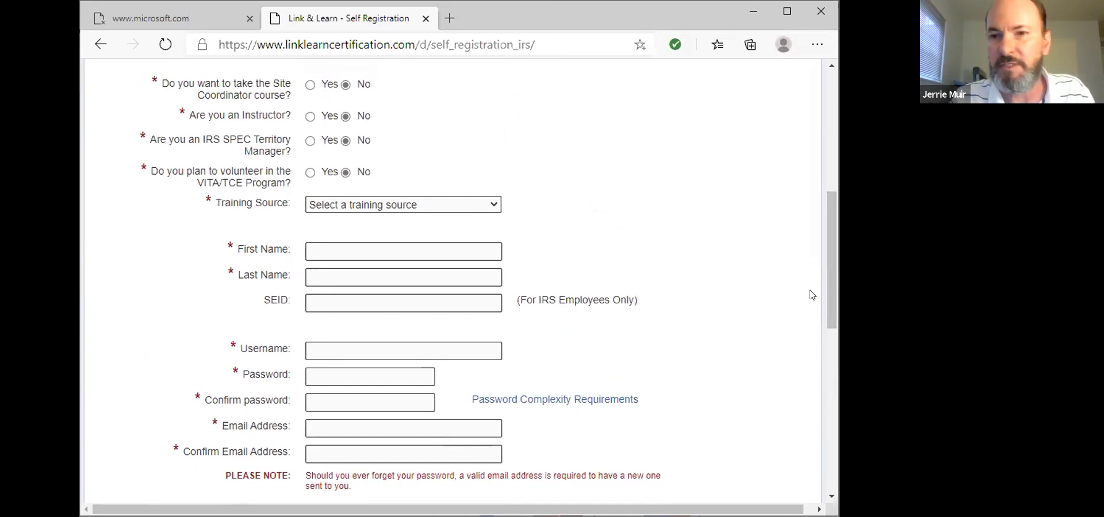
pyautogui.moveTo(834, 295); pyautogui.dragTo(835, 173)
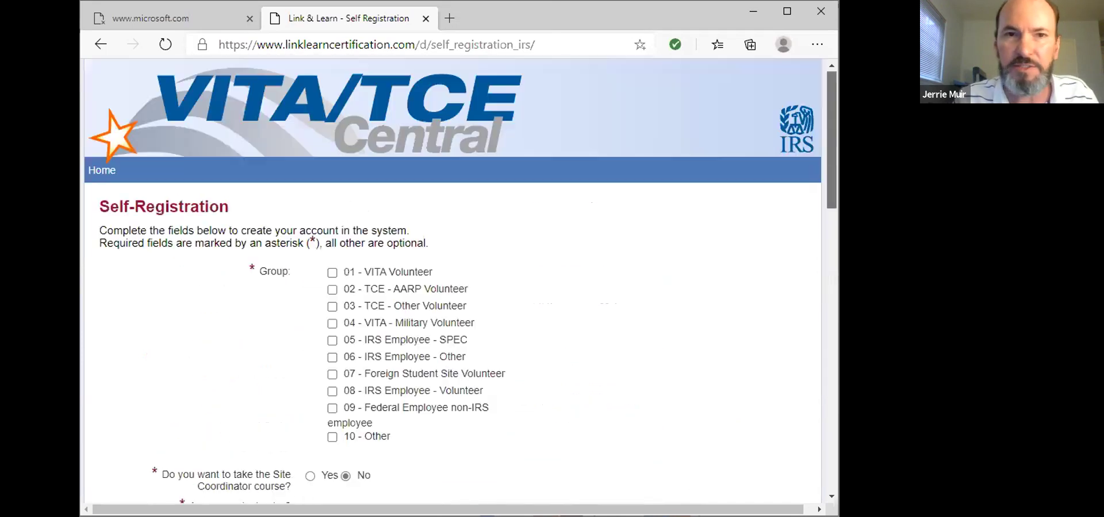
# Step: Go back to the VITA/TCE Central home page and sign in with the account username and password
pyautogui.click(100, 45)
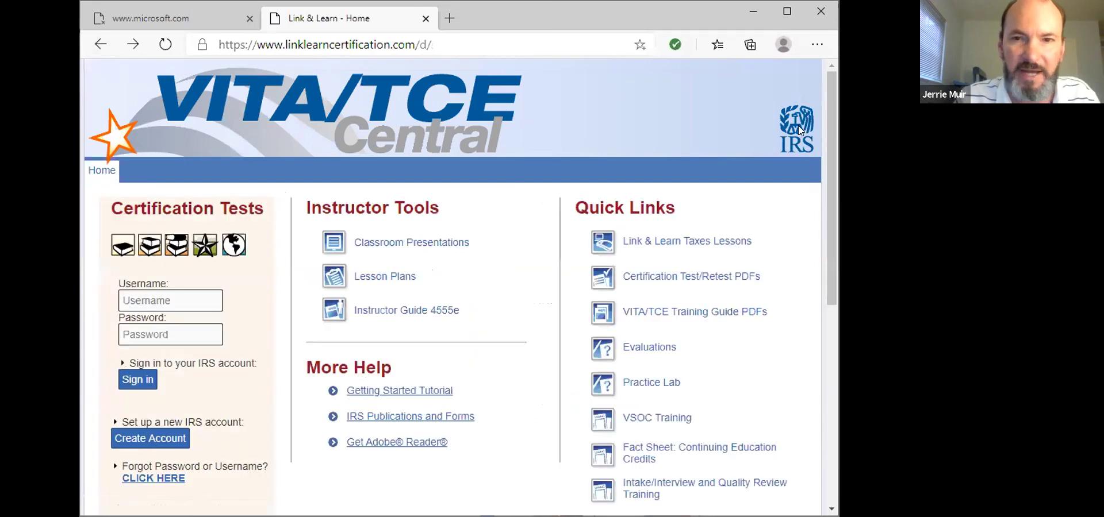
pyautogui.moveTo(833, 153); pyautogui.dragTo(831, 205)
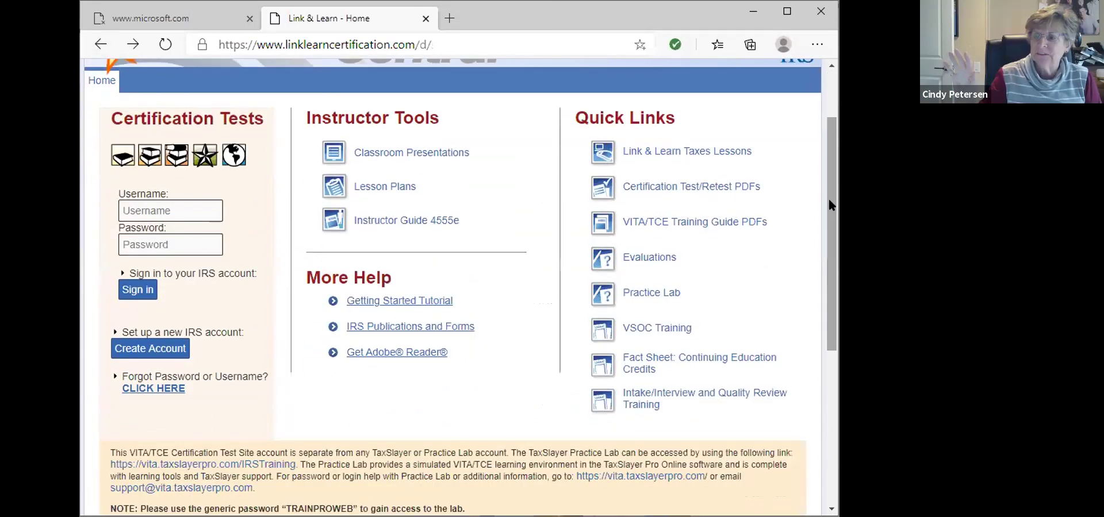
pyautogui.click(166, 208)
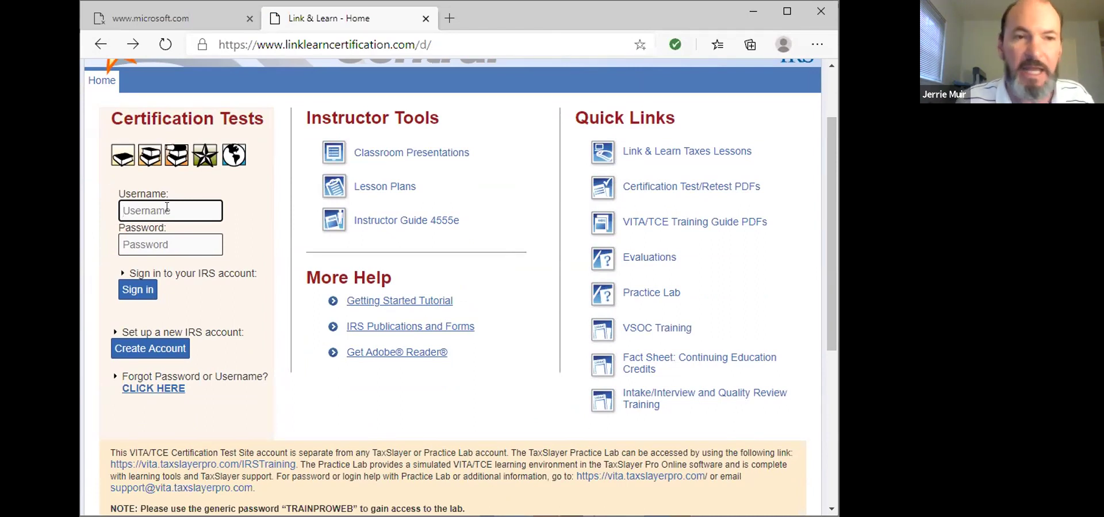
pyautogui.click(167, 207)
pyautogui.write('wa')
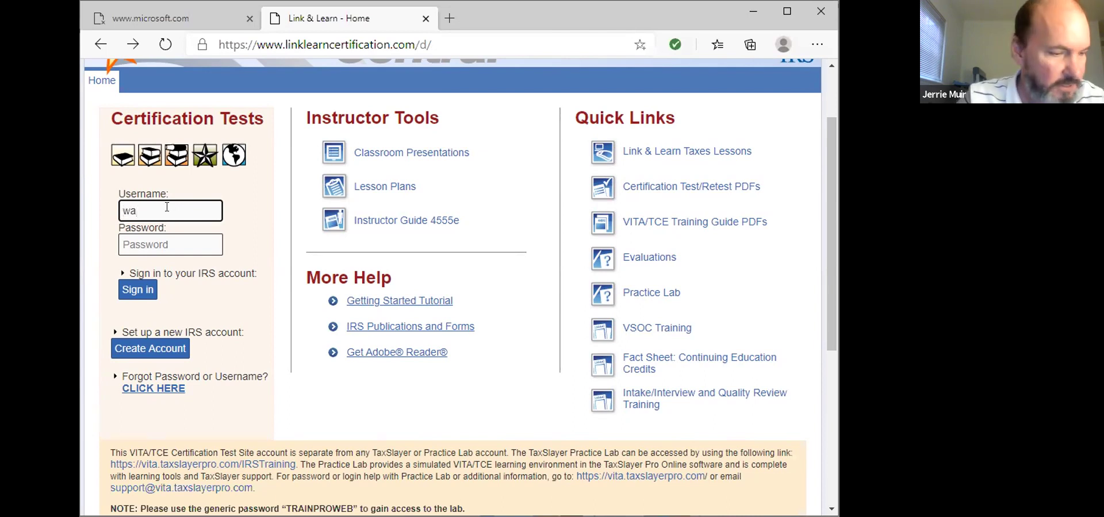
pyautogui.write('yfa')
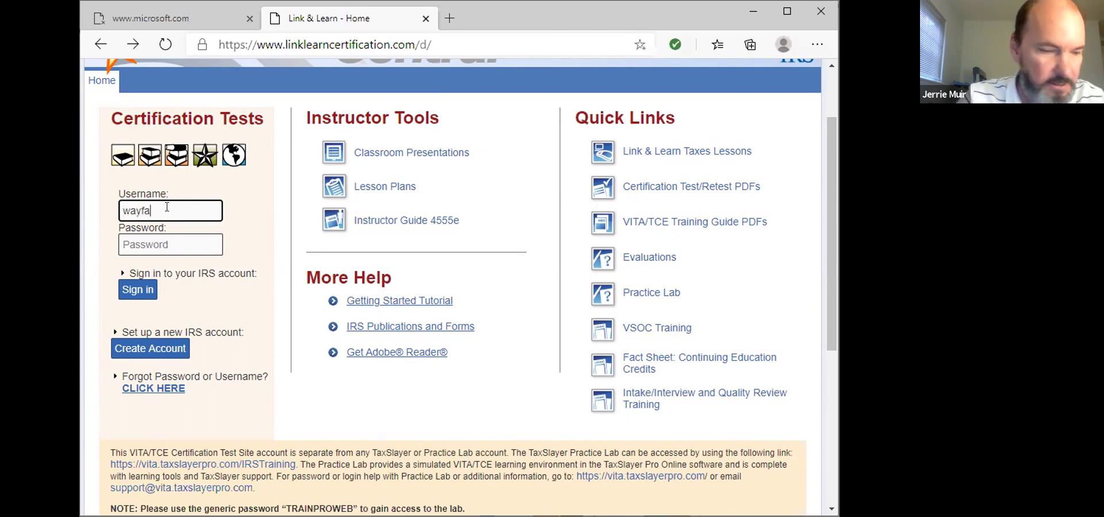
pyautogui.write('rer55')
pyautogui.click(187, 243)
pyautogui.write('•••••')
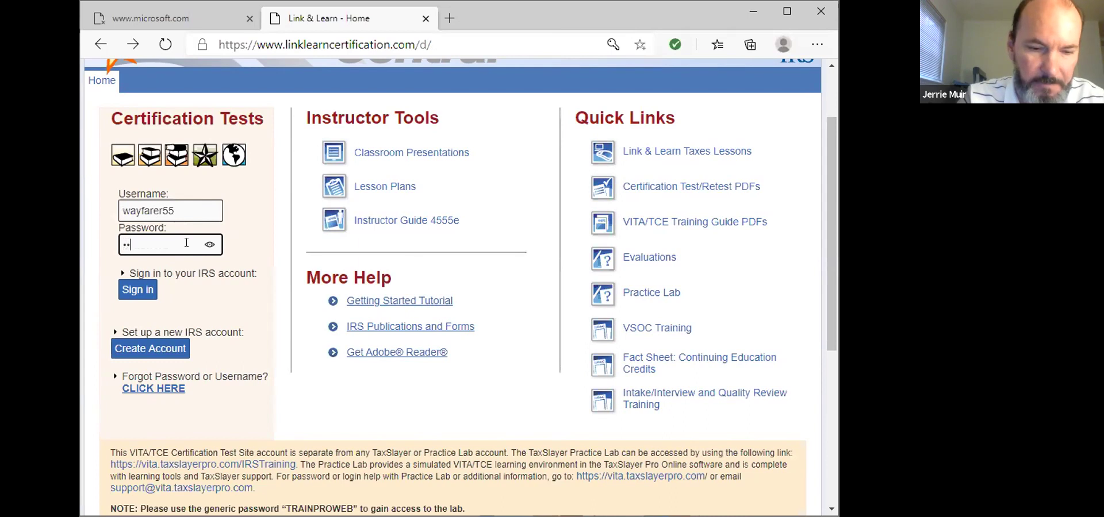
pyautogui.write('••••••')
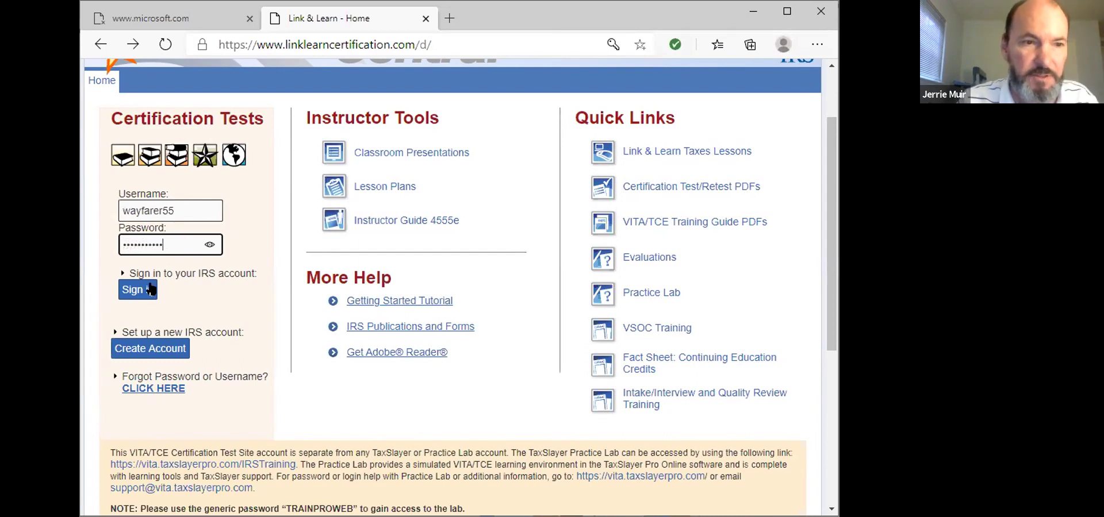
pyautogui.click(133, 289)
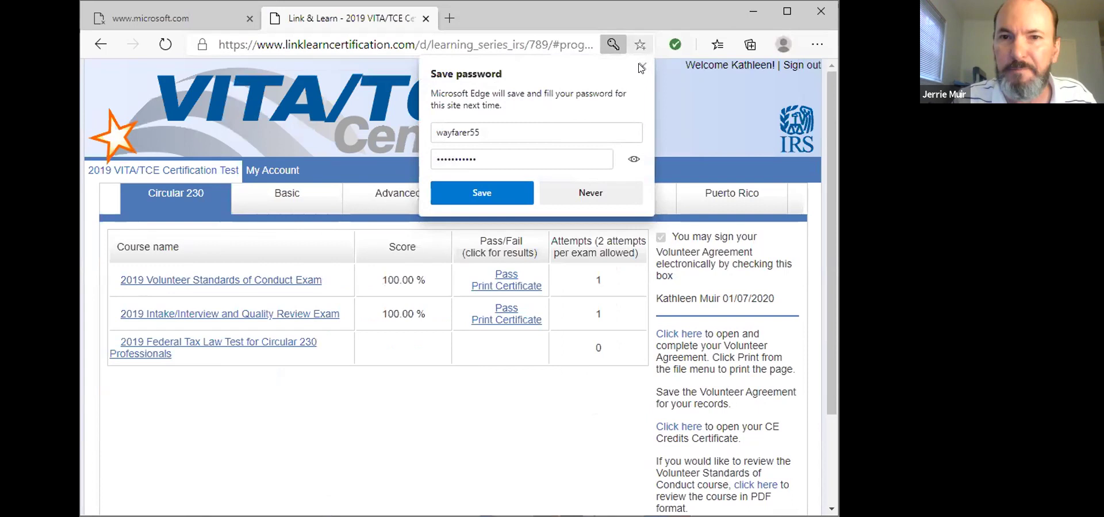
# Step: Dismiss Edge's Save password prompt and show the Basic tab's exam results
pyautogui.click(641, 67)
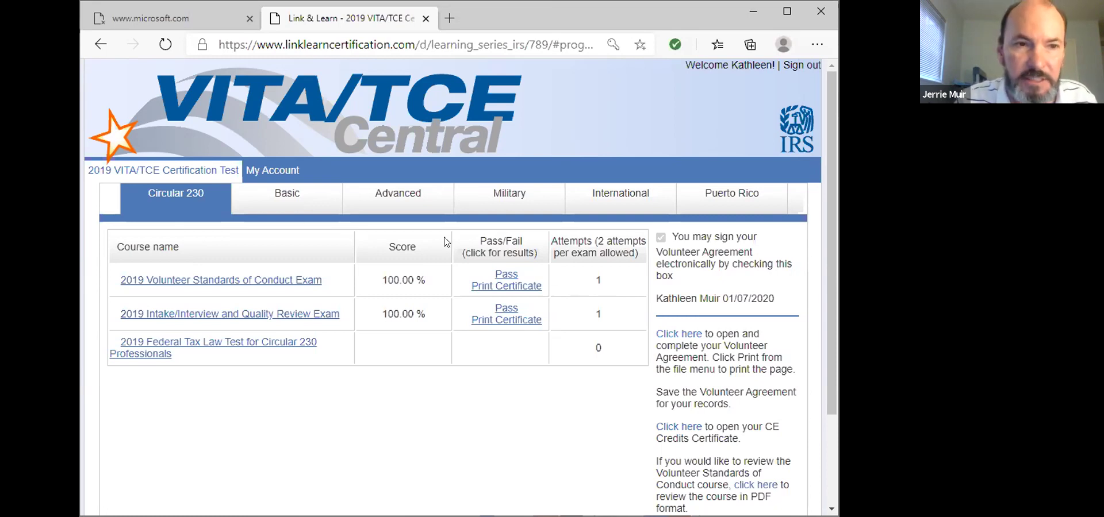
pyautogui.click(285, 196)
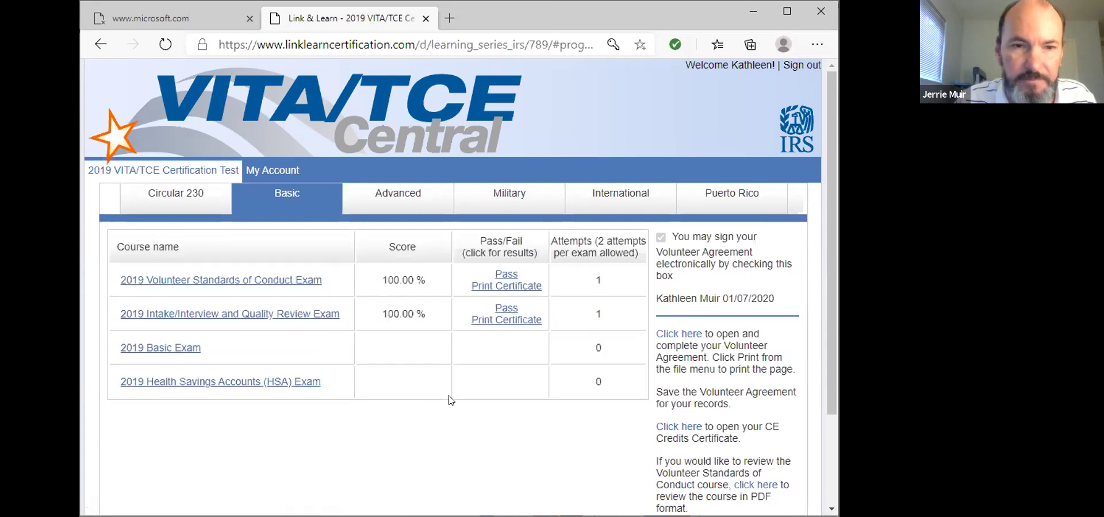
# Step: View the Advanced, Military, International and Puerto Rico exam results, then return to Basic
pyautogui.click(394, 198)
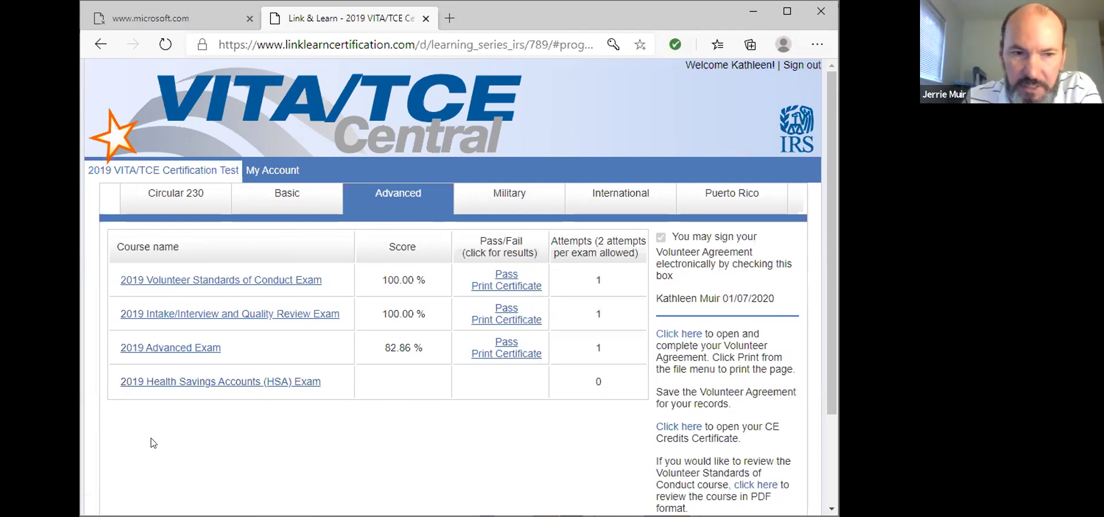
pyautogui.click(507, 198)
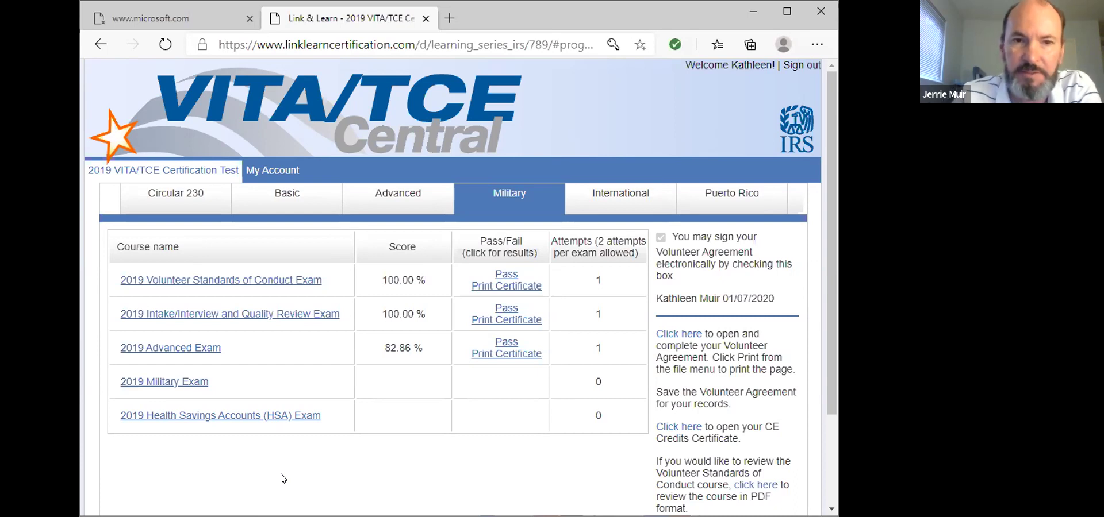
pyautogui.click(627, 194)
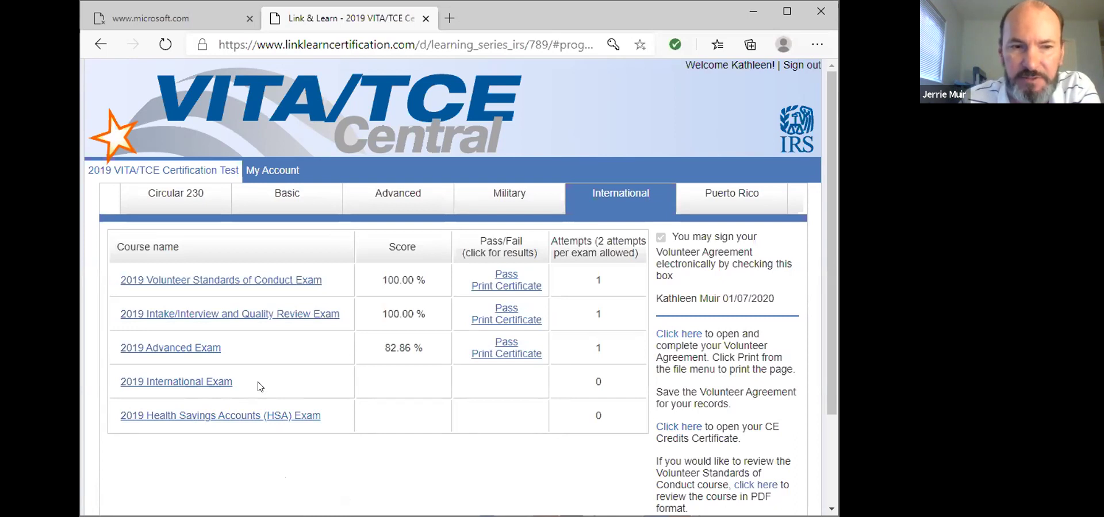
pyautogui.click(723, 196)
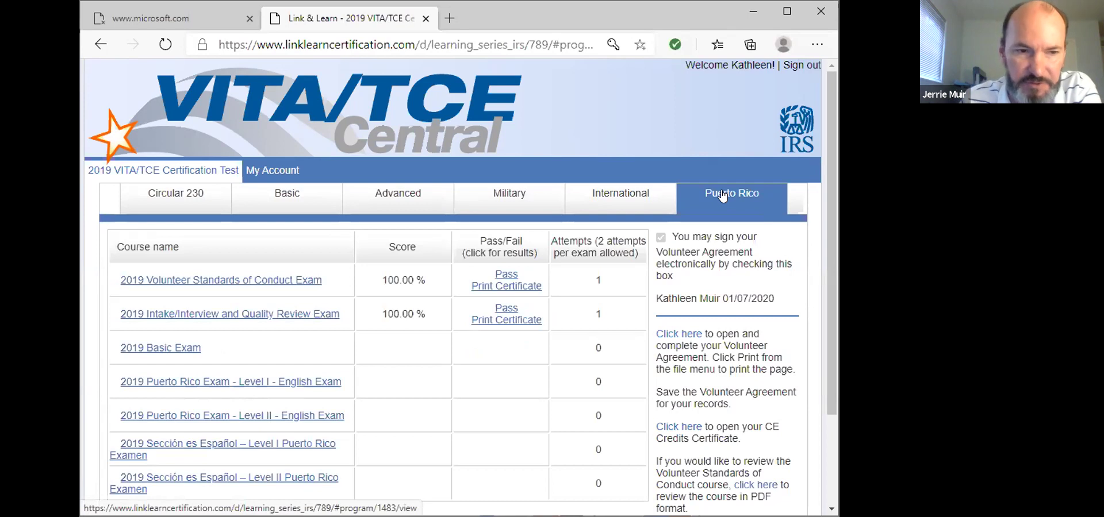
pyautogui.moveTo(836, 203); pyautogui.dragTo(836, 252)
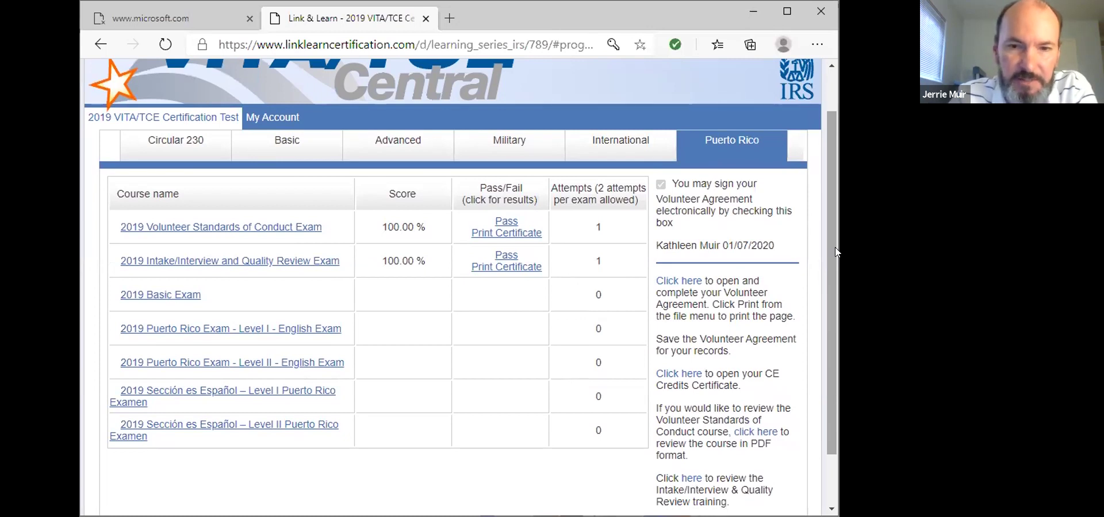
pyautogui.moveTo(828, 257); pyautogui.dragTo(832, 167)
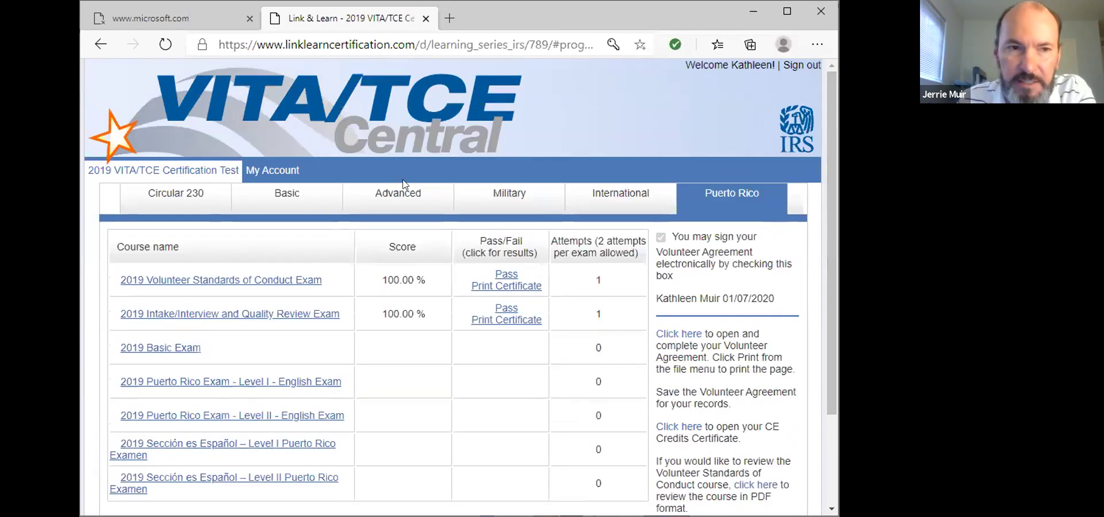
pyautogui.click(275, 200)
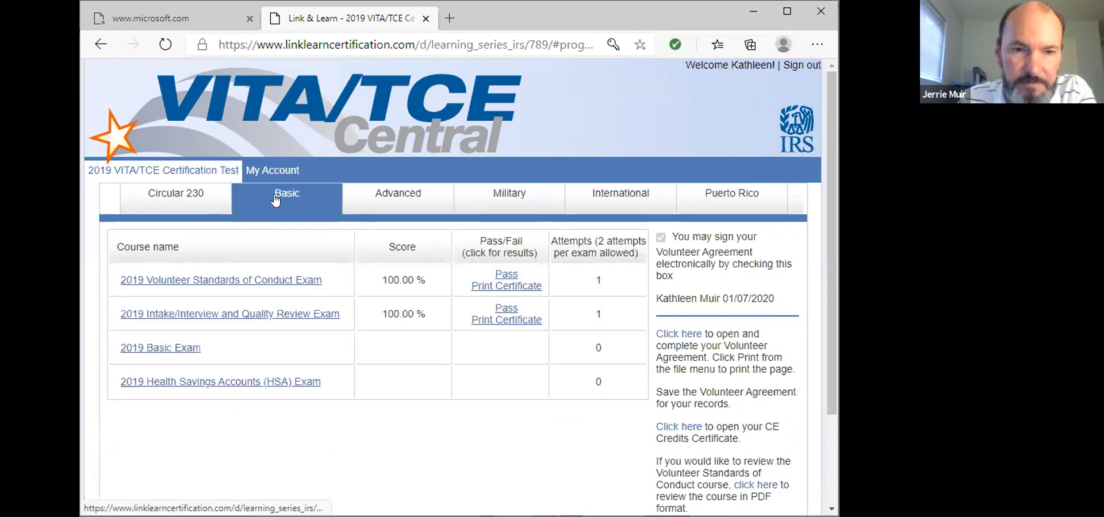
# Step: Print the 2019 Volunteer Standards of Conduct Exam certificate and open the downloaded PDF
pyautogui.click(509, 288)
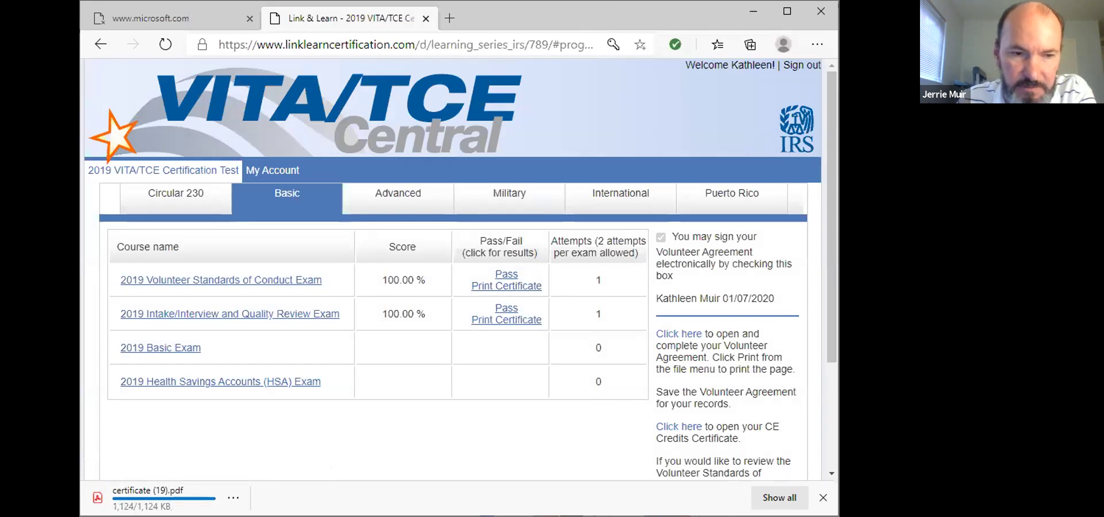
pyautogui.click(150, 496)
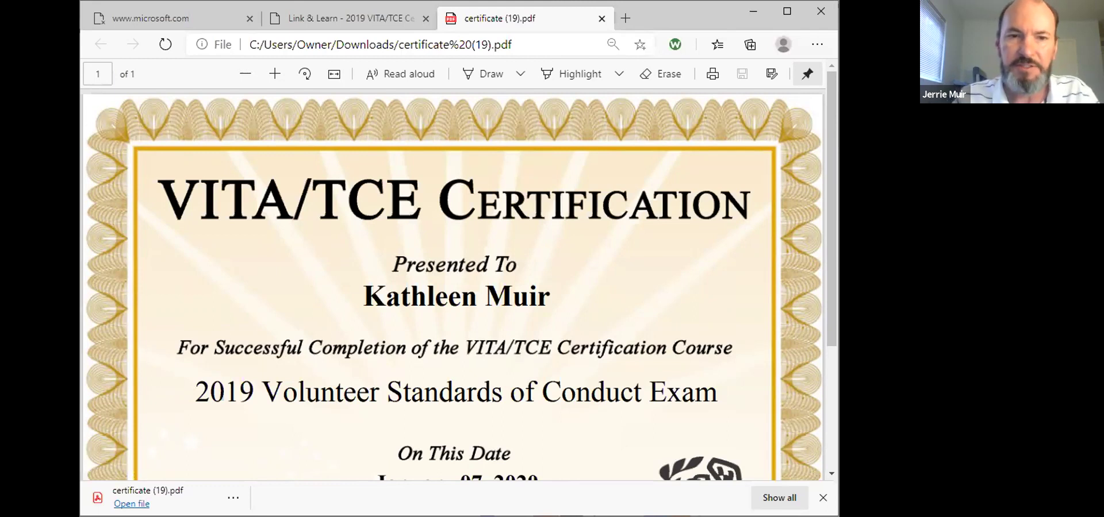
# Step: Scroll the certificate (19).pdf to check the exam name and date, then close its tab
pyautogui.moveTo(828, 243)
pyautogui.mouseDown()
pyautogui.moveTo(829, 332)
pyautogui.moveTo(829, 261)
pyautogui.mouseUp()
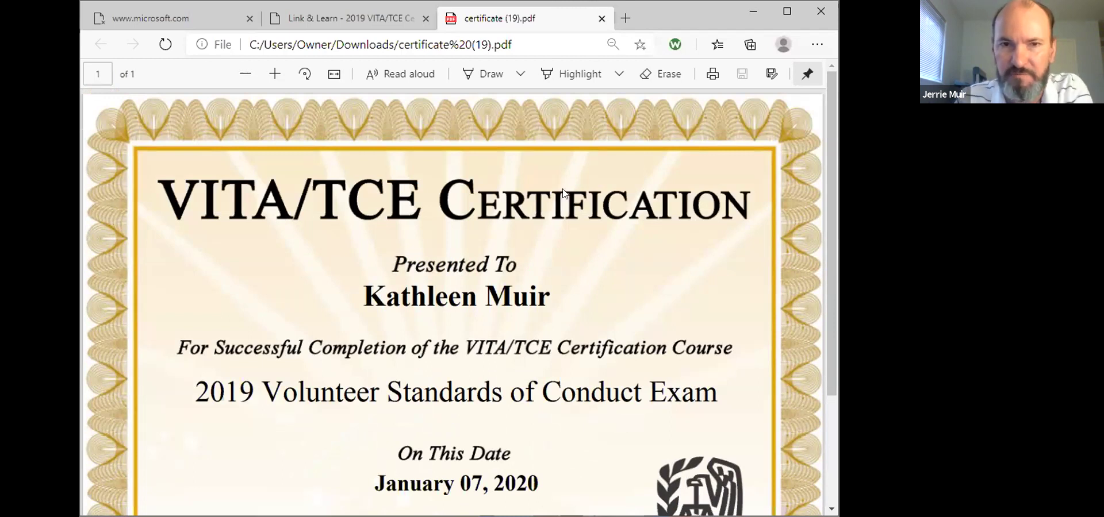
pyautogui.click(601, 19)
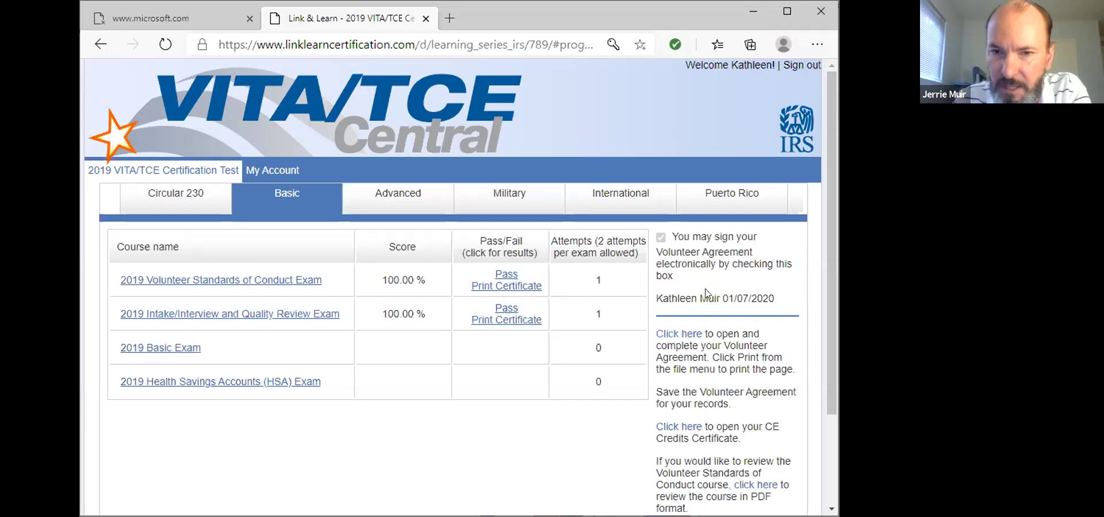
# Step: Generate the Form 13615 Volunteer Agreement and open agreement (17).pdf in the PDF viewer
pyautogui.click(681, 339)
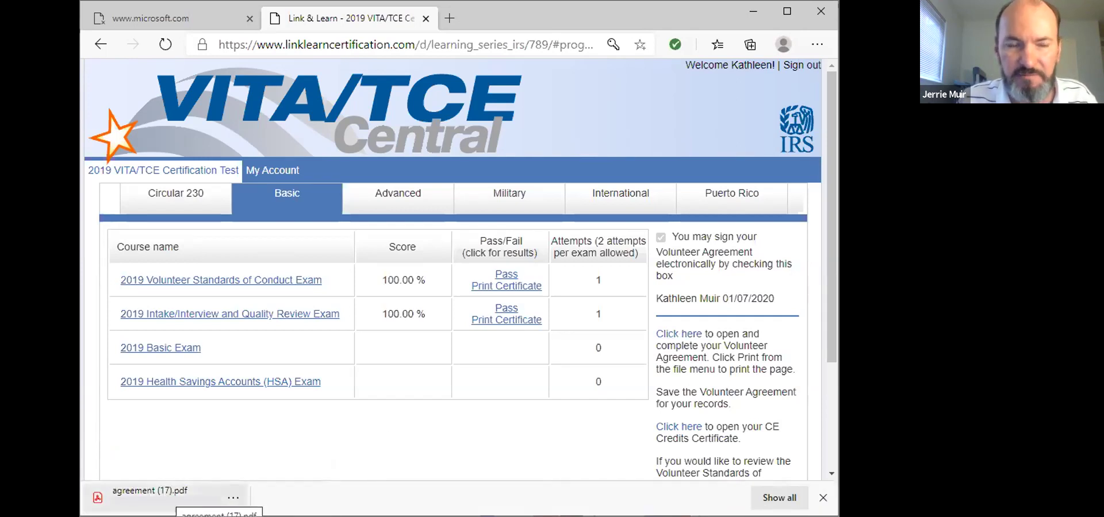
pyautogui.click(167, 497)
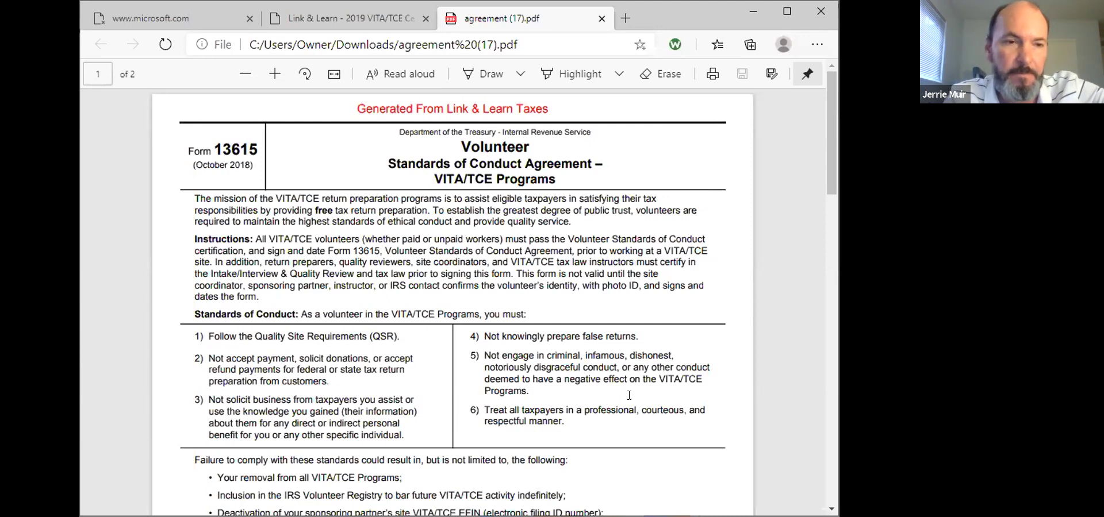
pyautogui.scroll(-2, 629, 396)
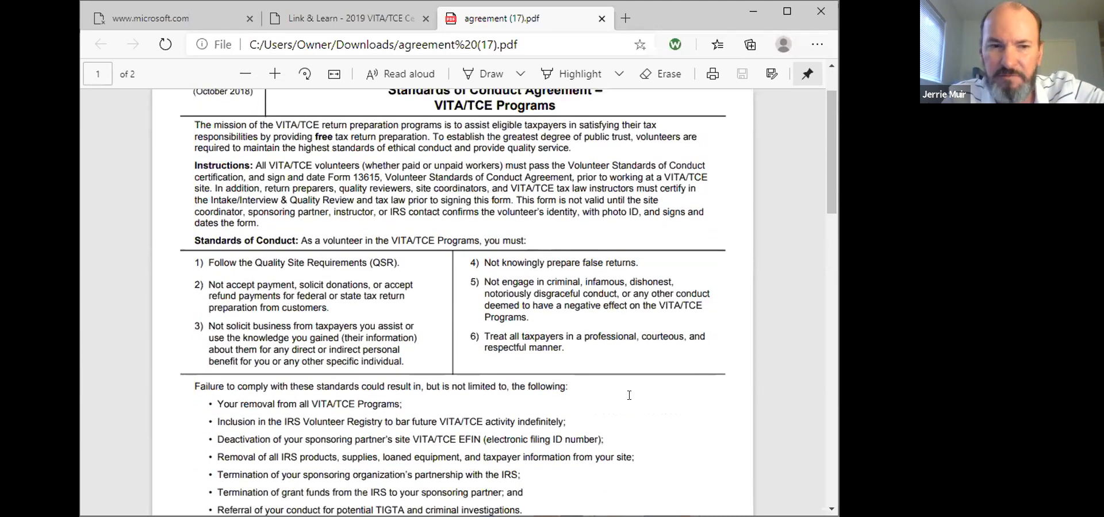
# Step: Scroll the agreement PDF down to the consequences list, Taxpayer Impact and Volunteer Protection paragraphs
pyautogui.scroll(-3, 629, 396)
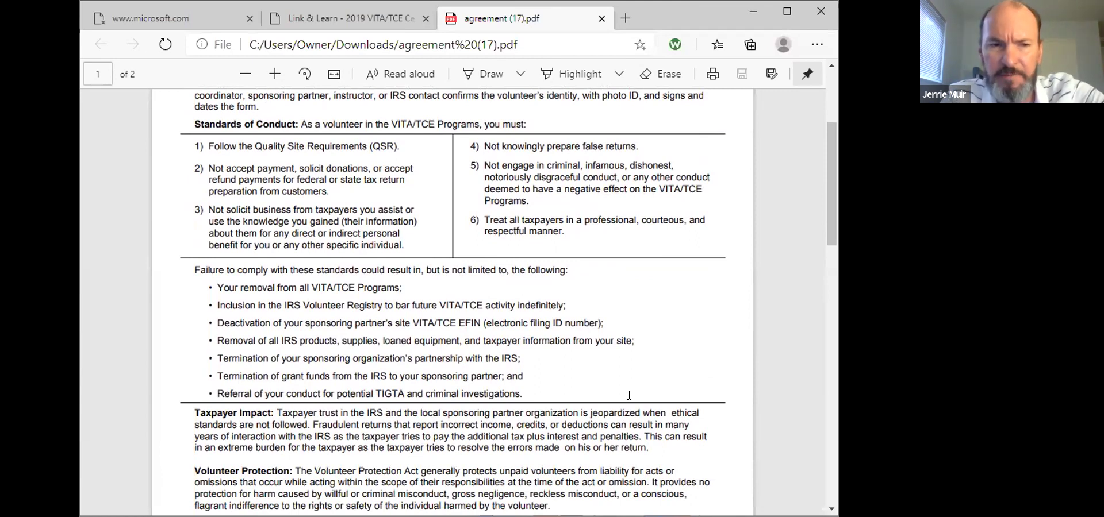
pyautogui.scroll(-3, 629, 395)
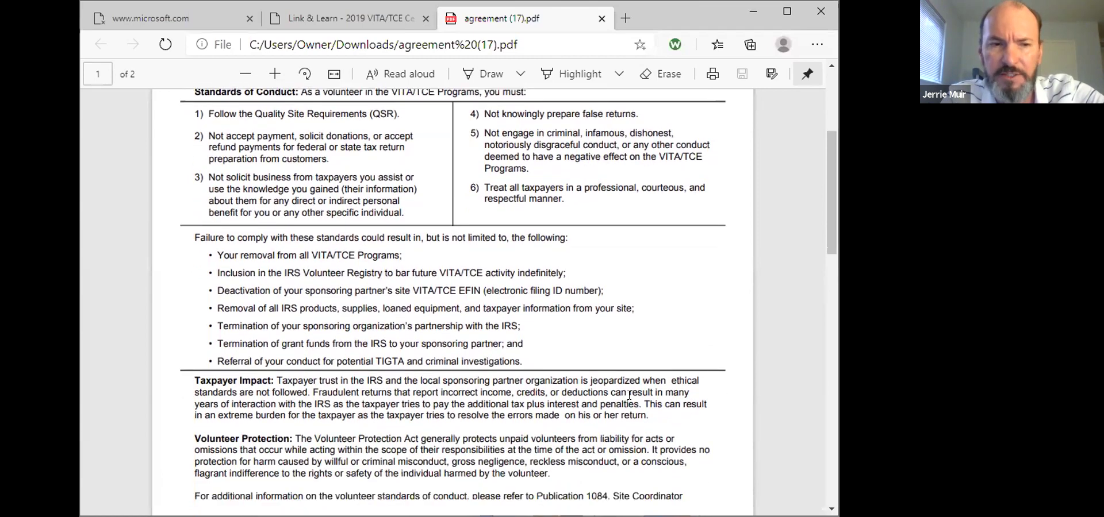
pyautogui.scroll(-10, 629, 394)
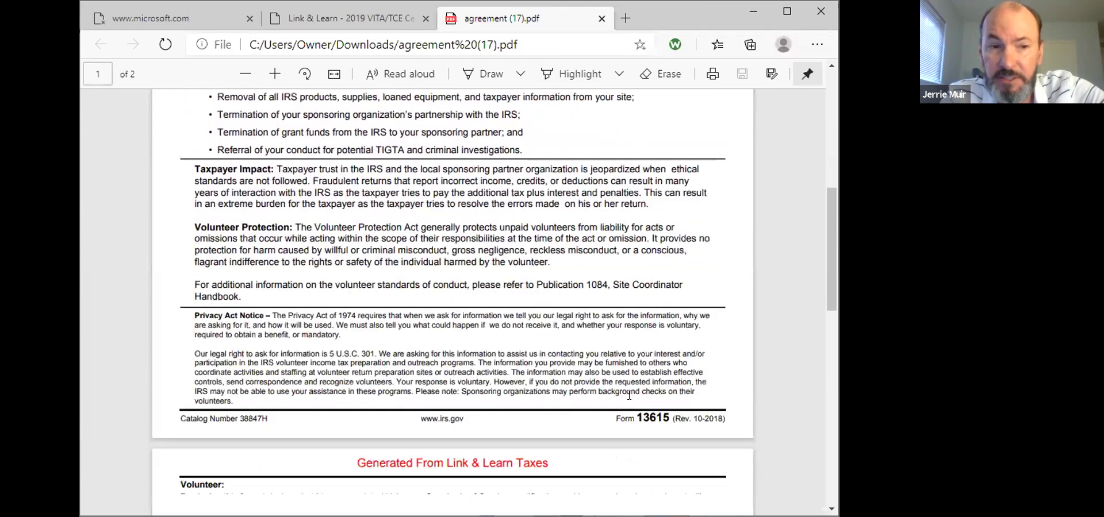
# Step: Scroll past page 1 to the Volunteer details and certification levels on page 2
pyautogui.scroll(-8, 629, 394)
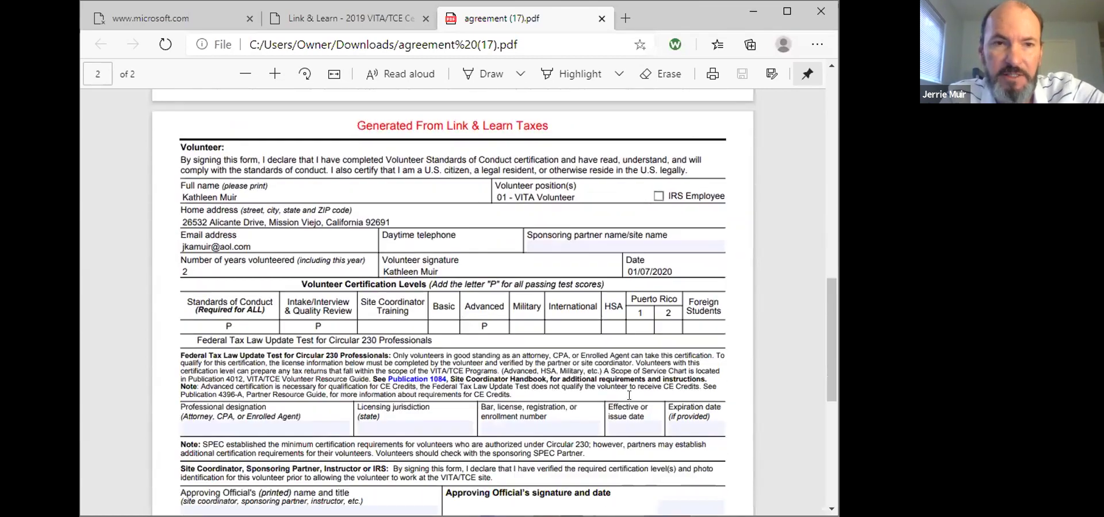
pyautogui.scroll(1, 629, 395)
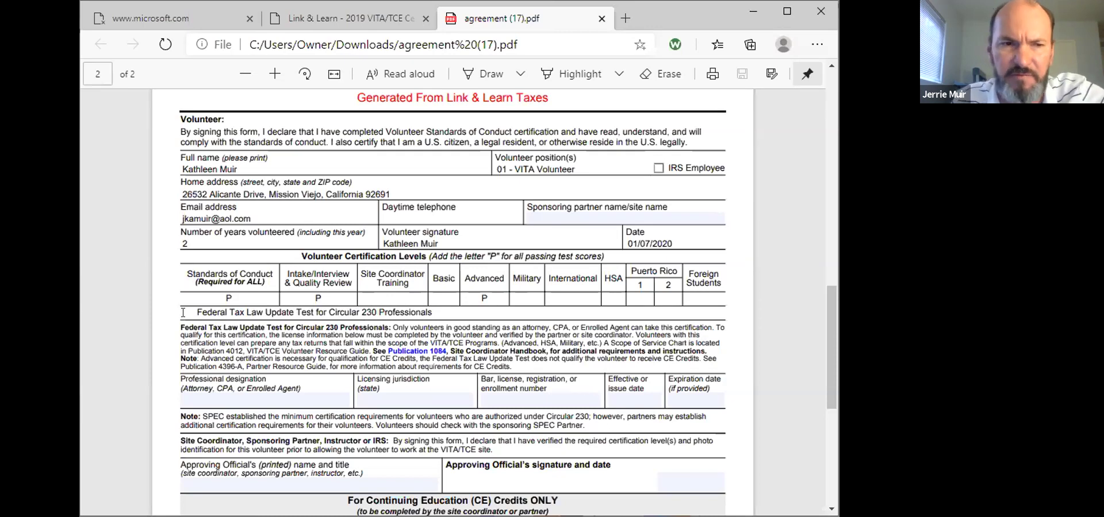
pyautogui.scroll(-3, 183, 313)
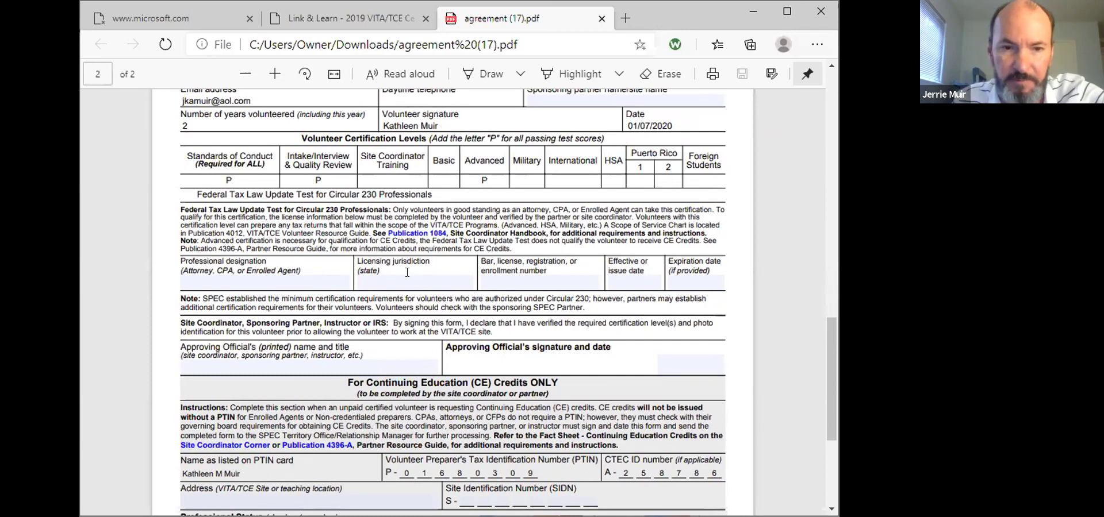
pyautogui.scroll(-2, 407, 273)
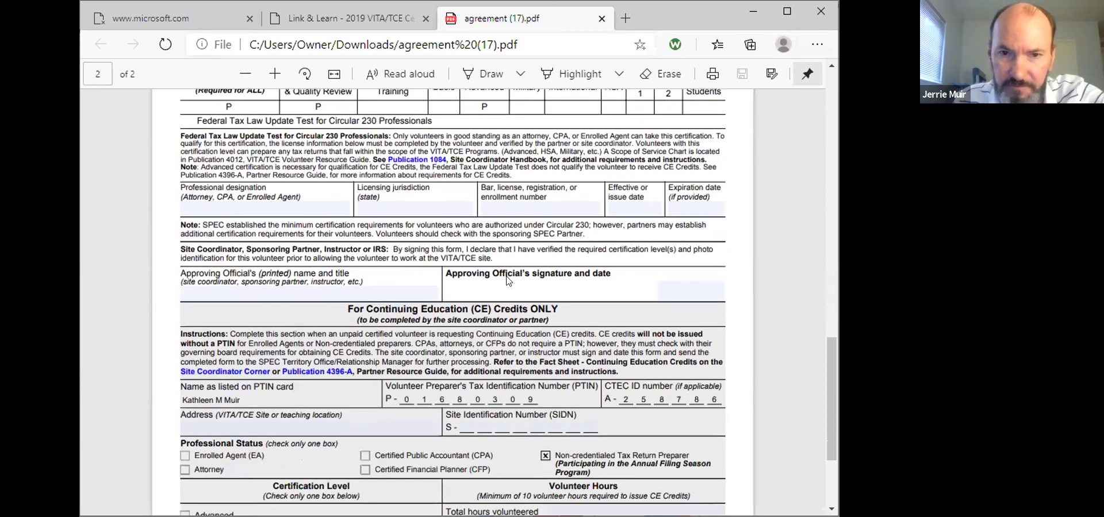
pyautogui.scroll(-2, 407, 272)
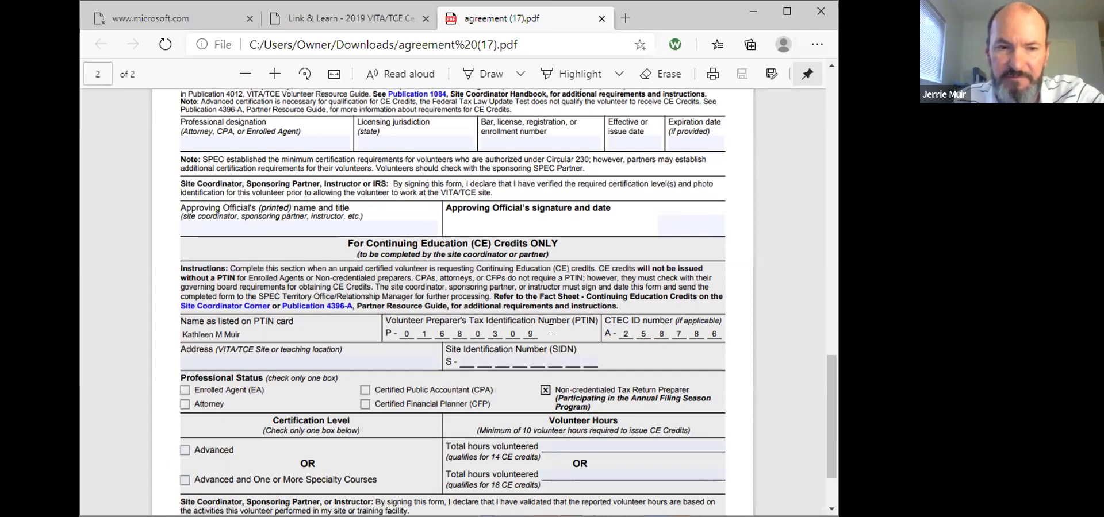
pyautogui.scroll(-3, 551, 329)
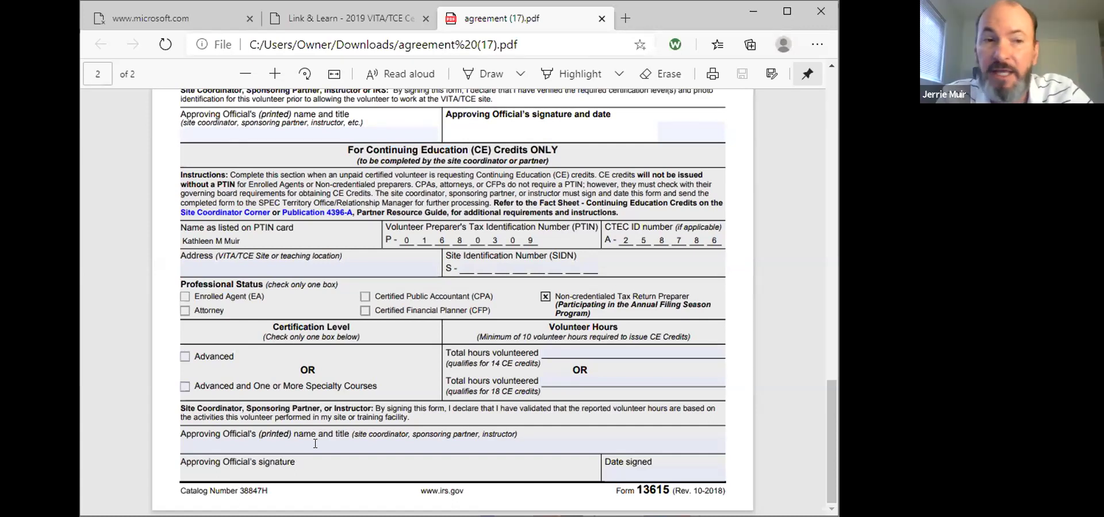
pyautogui.scroll(5, 315, 444)
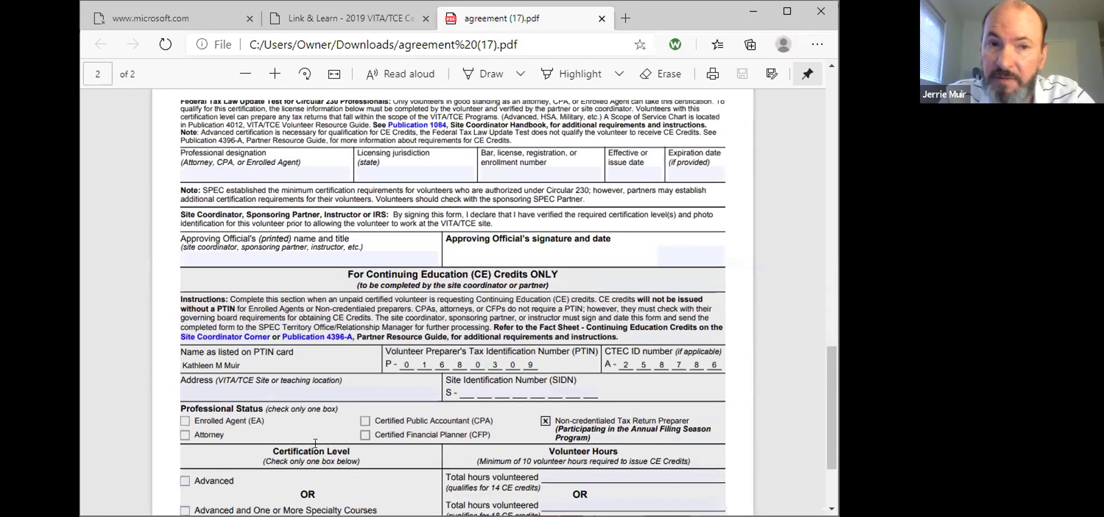
pyautogui.scroll(3, 315, 444)
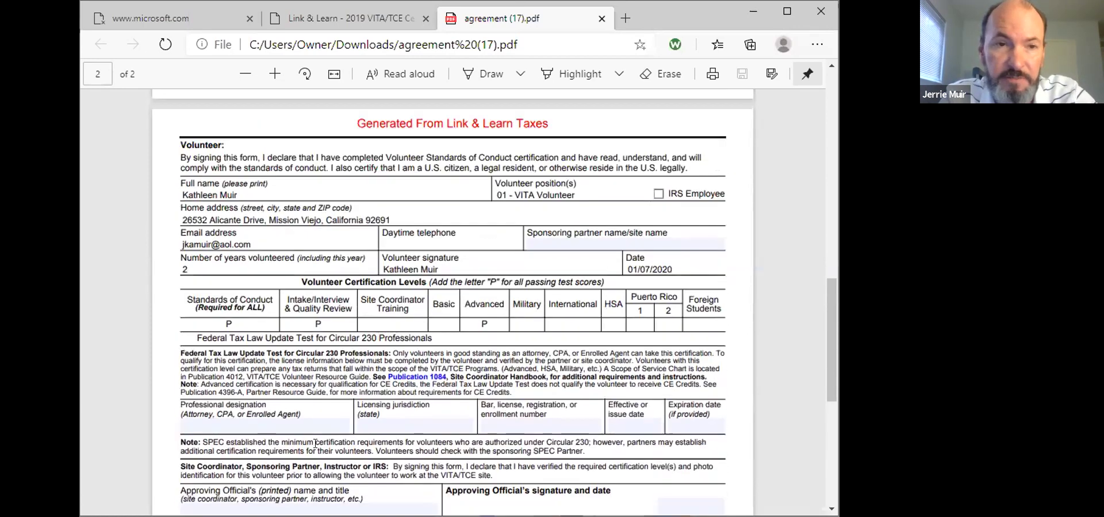
# Step: Review the rest of agreement (17).pdf, then close its tab to return to Link & Learn
pyautogui.scroll(-1, 315, 443)
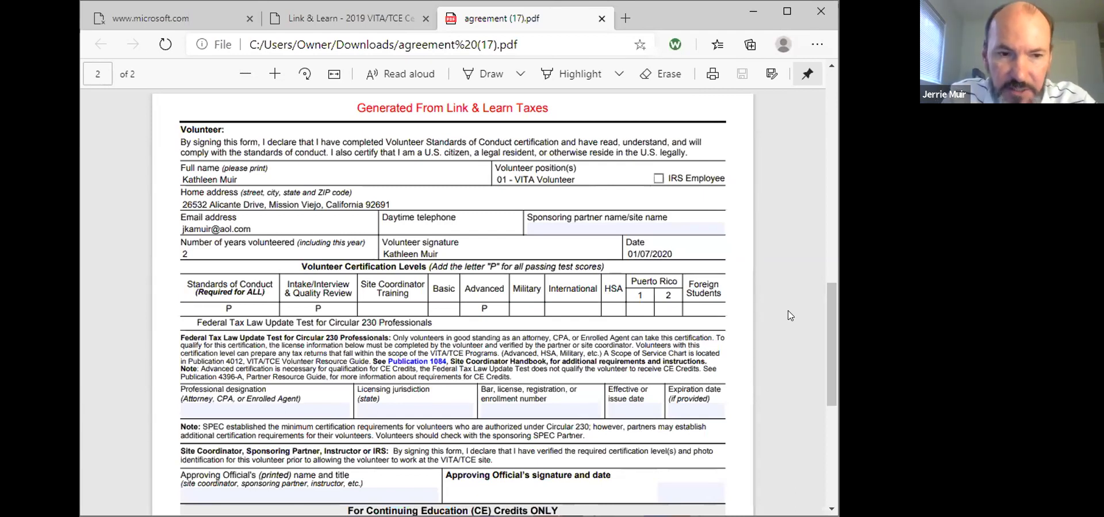
pyautogui.scroll(-2, 791, 315)
pyautogui.scroll(1, 790, 315)
pyautogui.scroll(2, 791, 315)
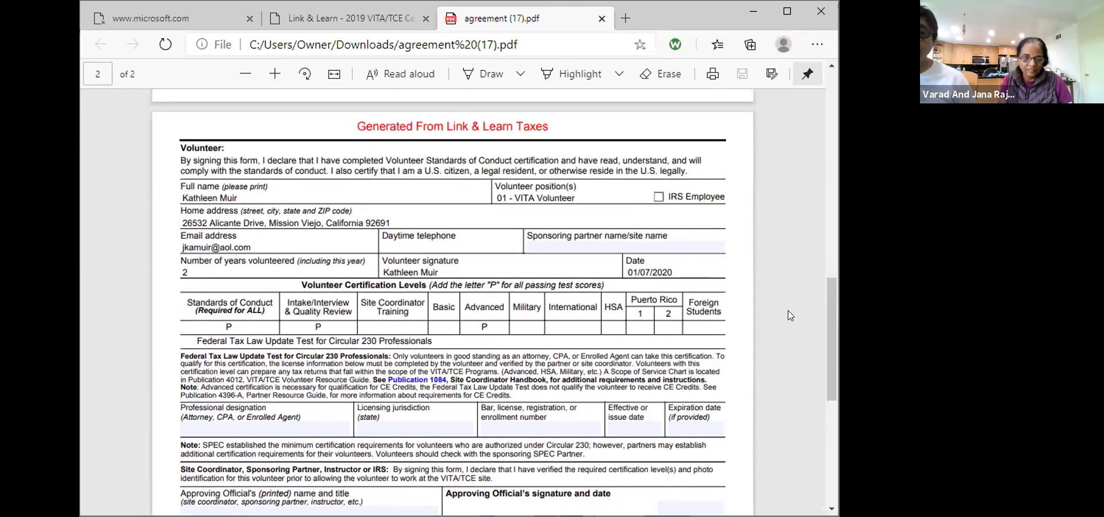
pyautogui.scroll(1, 790, 315)
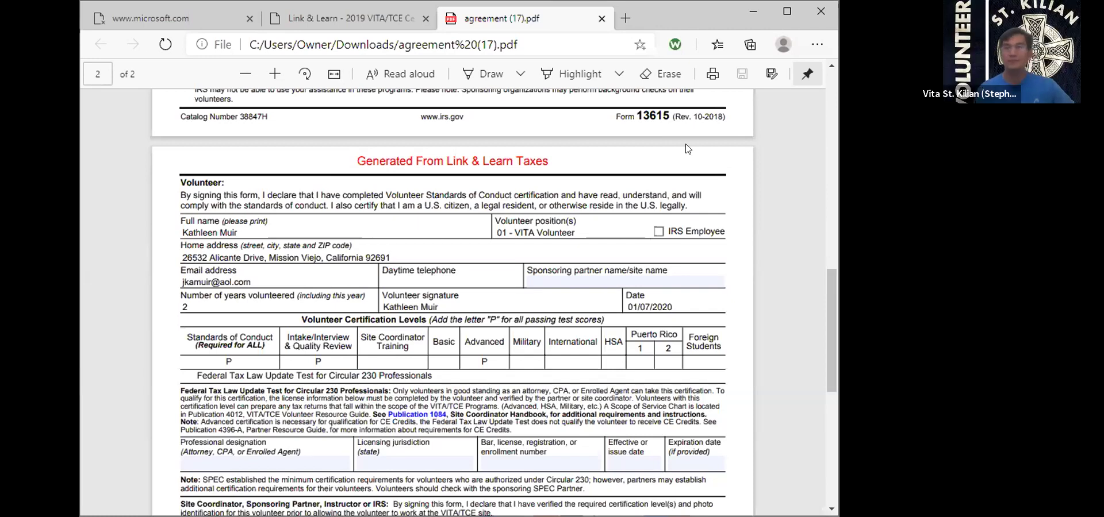
pyautogui.click(601, 19)
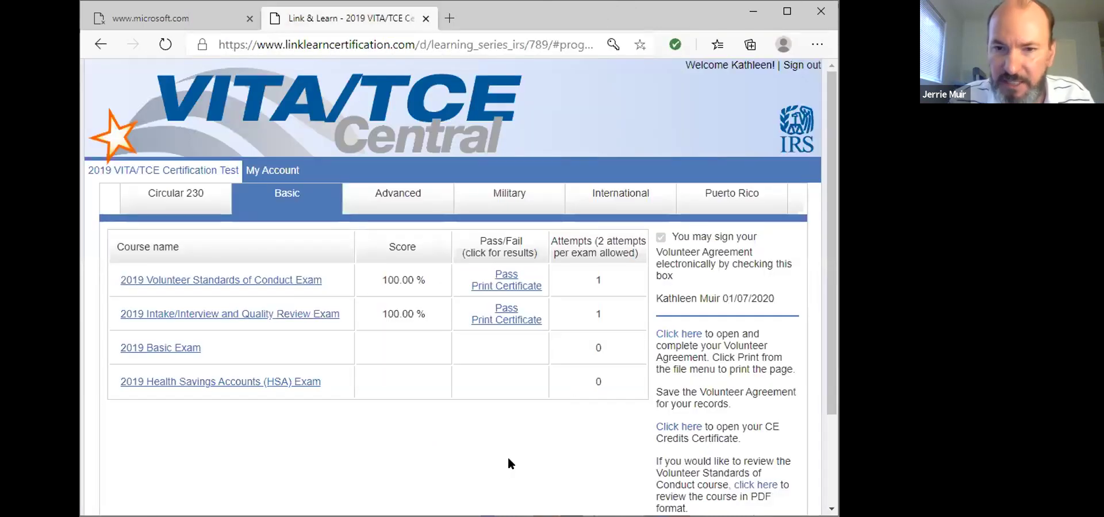
# Step: Scroll down the account page and open the CE Credits Certificate download window
pyautogui.moveTo(828, 319); pyautogui.dragTo(829, 395)
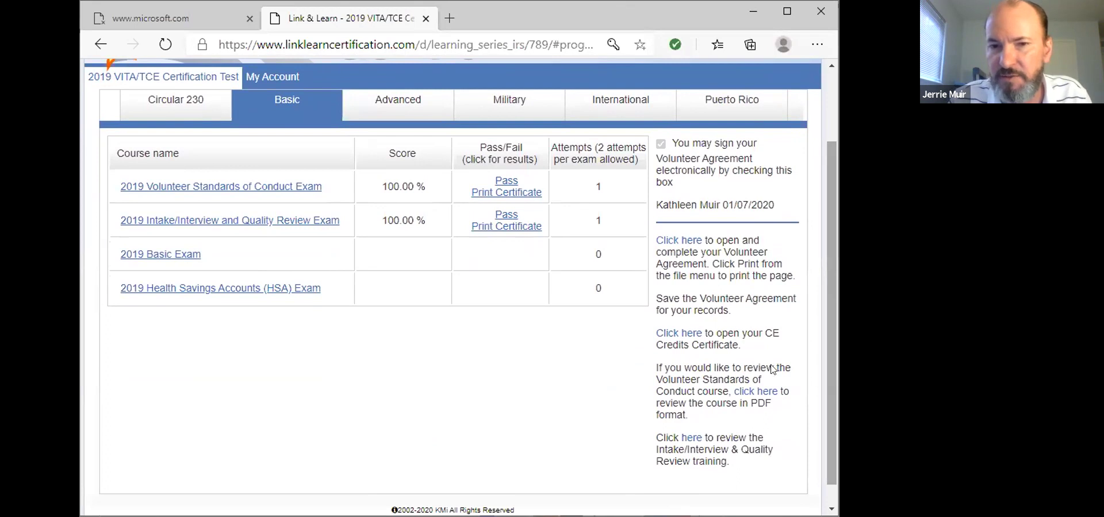
pyautogui.click(685, 335)
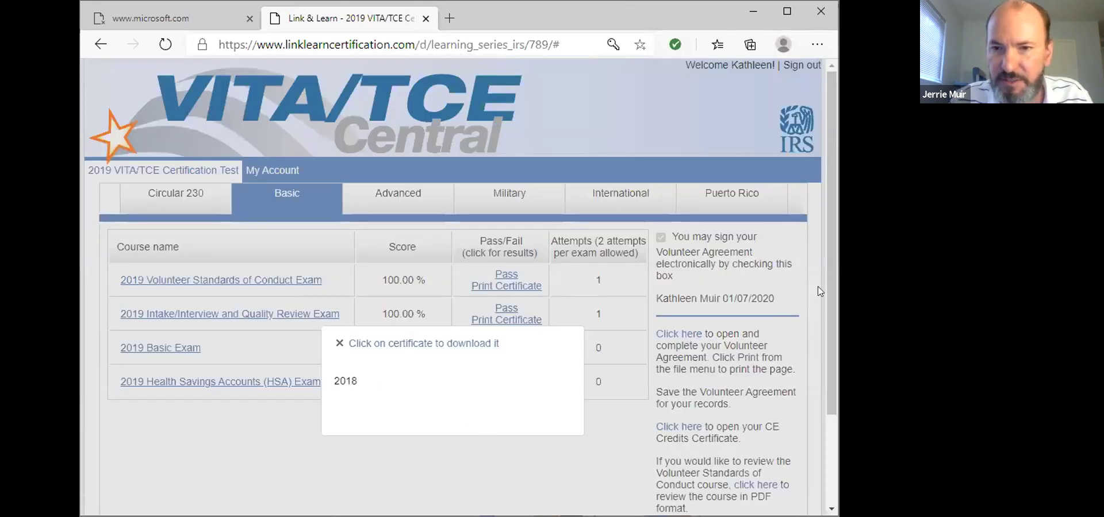
# Step: Scroll through the certificate page, then close the Link & Learn tab, leaving microsoft.com
pyautogui.moveTo(828, 285); pyautogui.dragTo(833, 424)
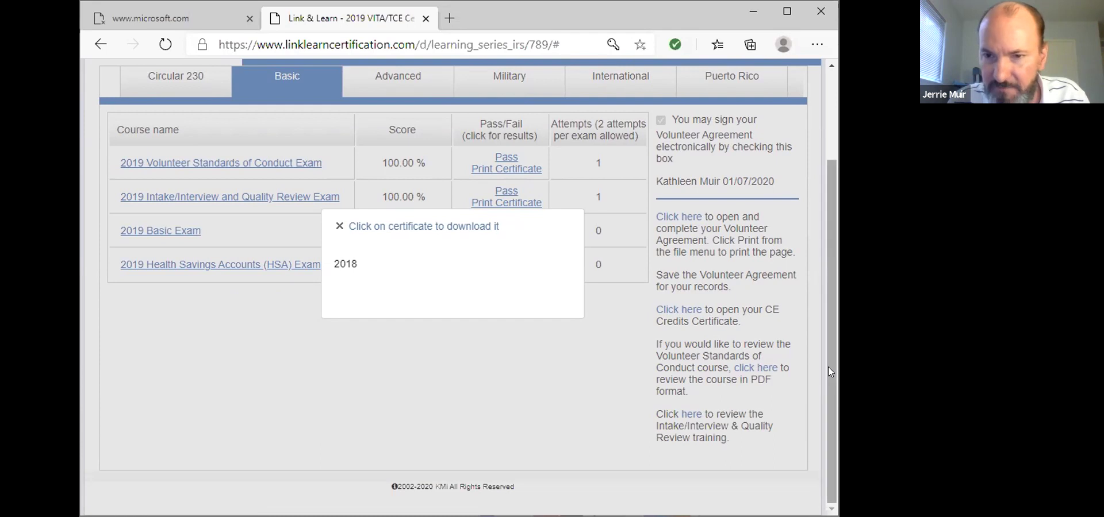
pyautogui.scroll(3, 826, 270)
pyautogui.scroll(-3, 828, 268)
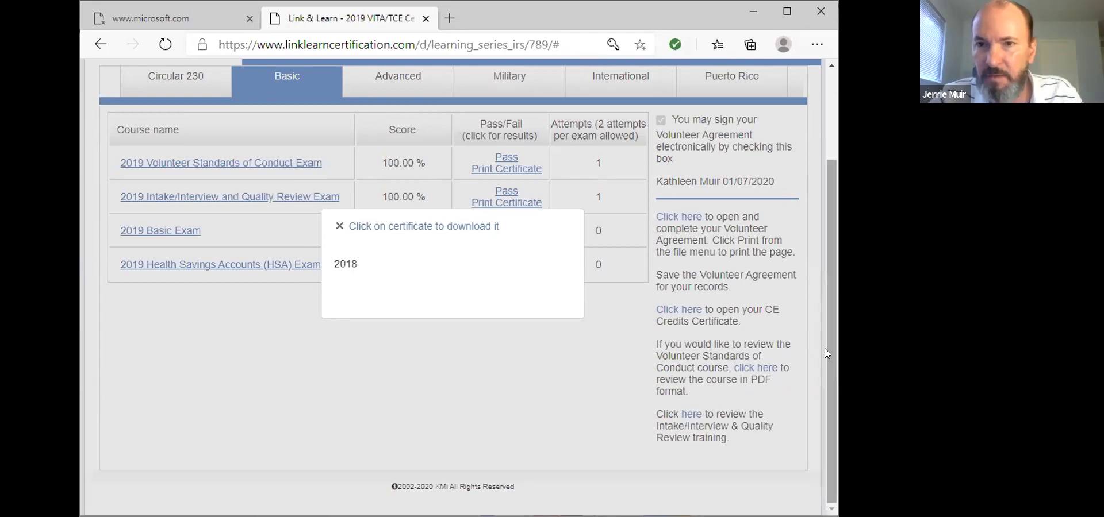
pyautogui.moveTo(829, 352); pyautogui.dragTo(824, 241)
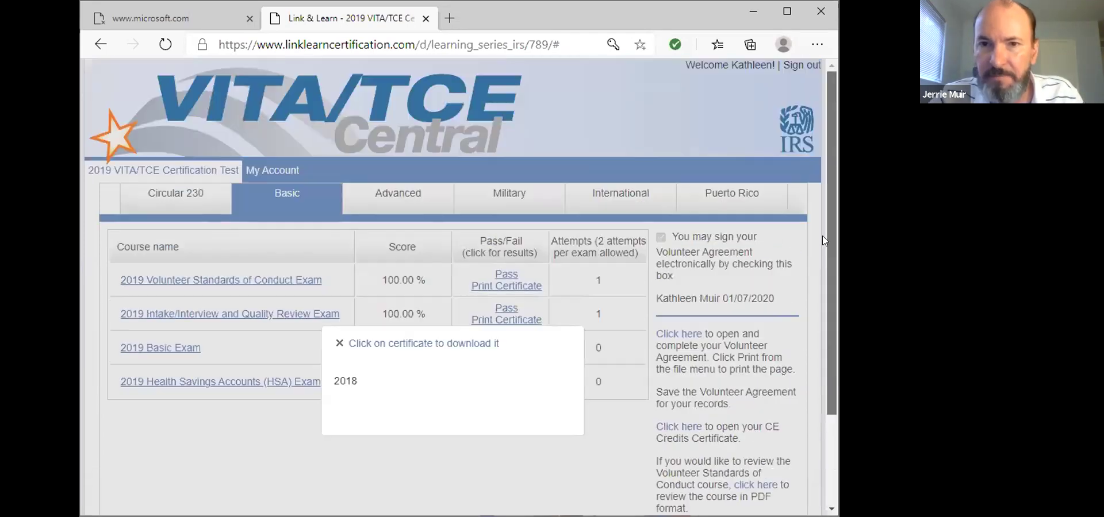
pyautogui.click(426, 19)
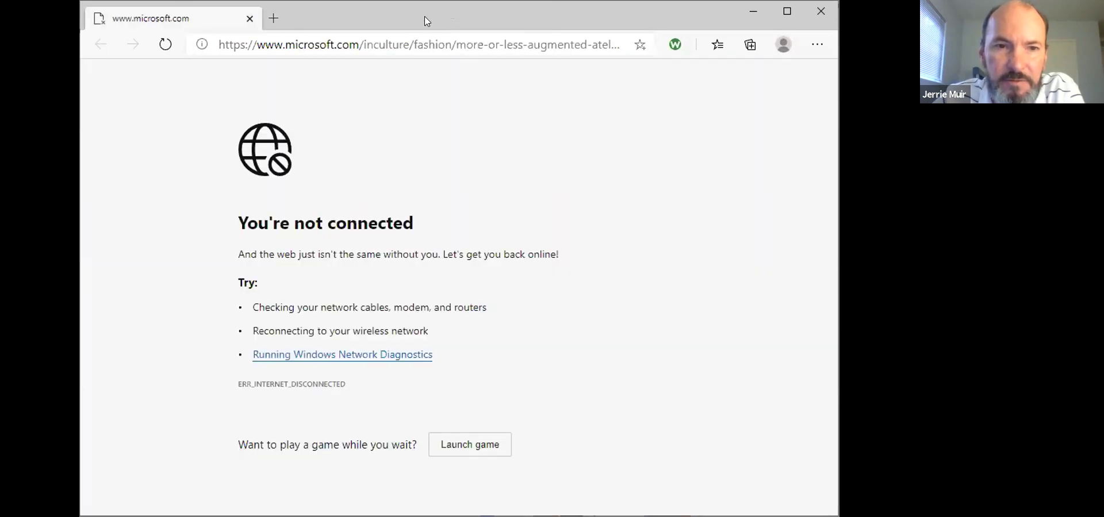
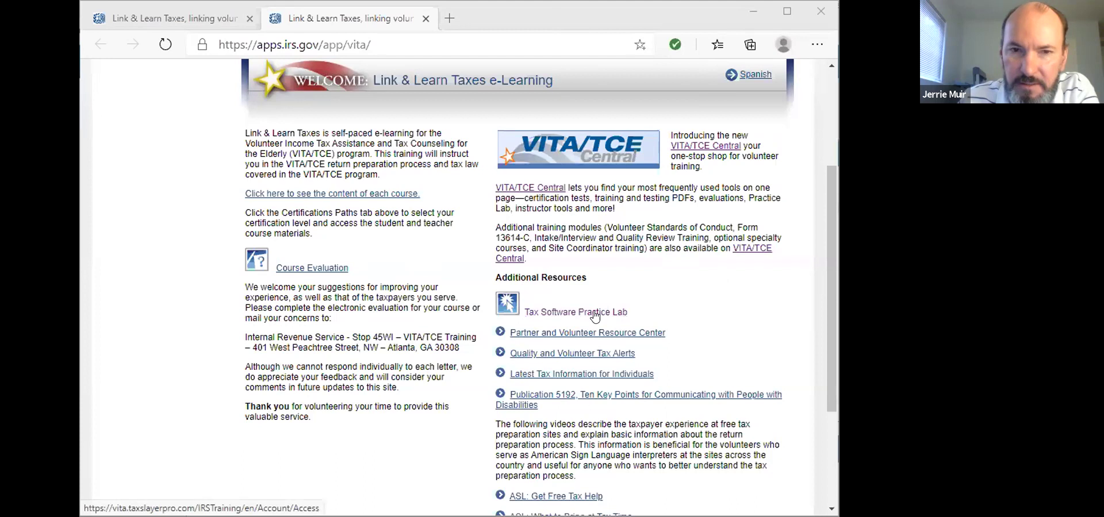
# Step: Enter the Tax Software Practice Lab access password and log in
pyautogui.click(595, 315)
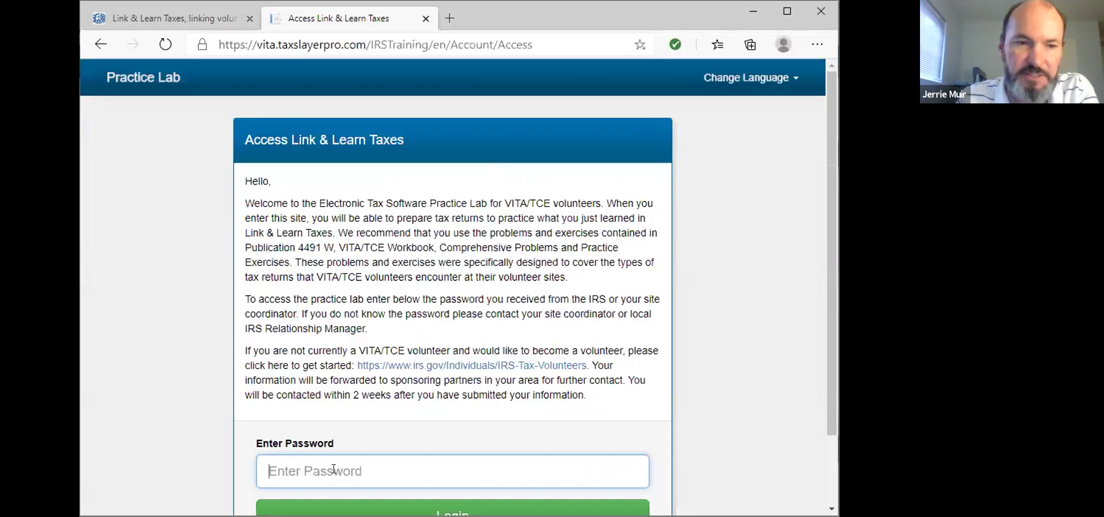
pyautogui.write('•••••')
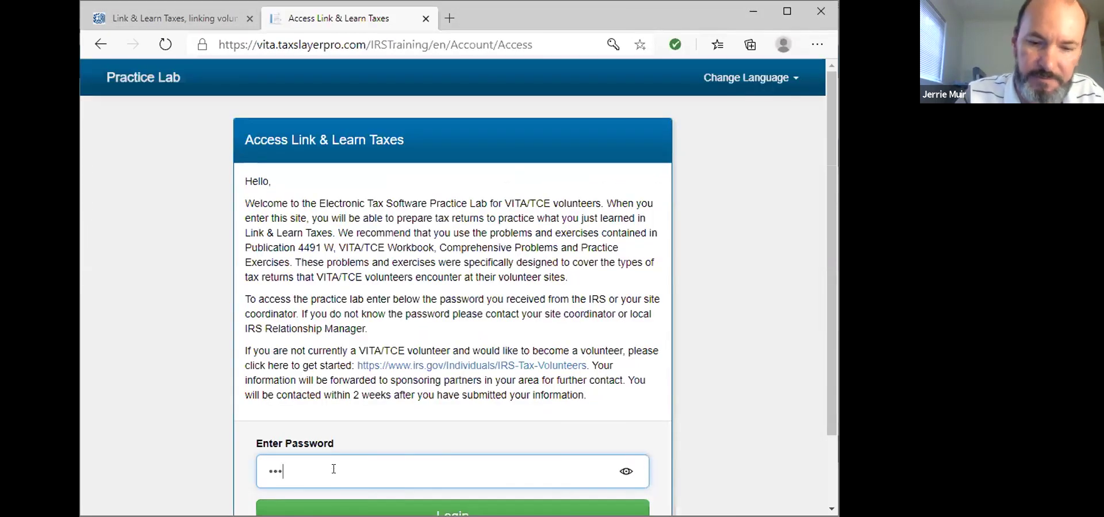
pyautogui.write('••••')
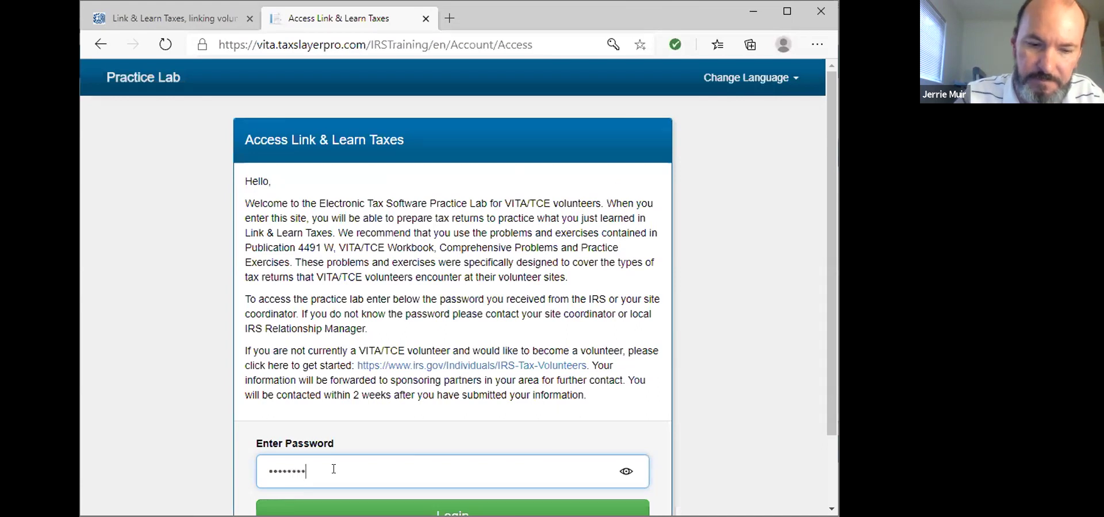
pyautogui.write('••')
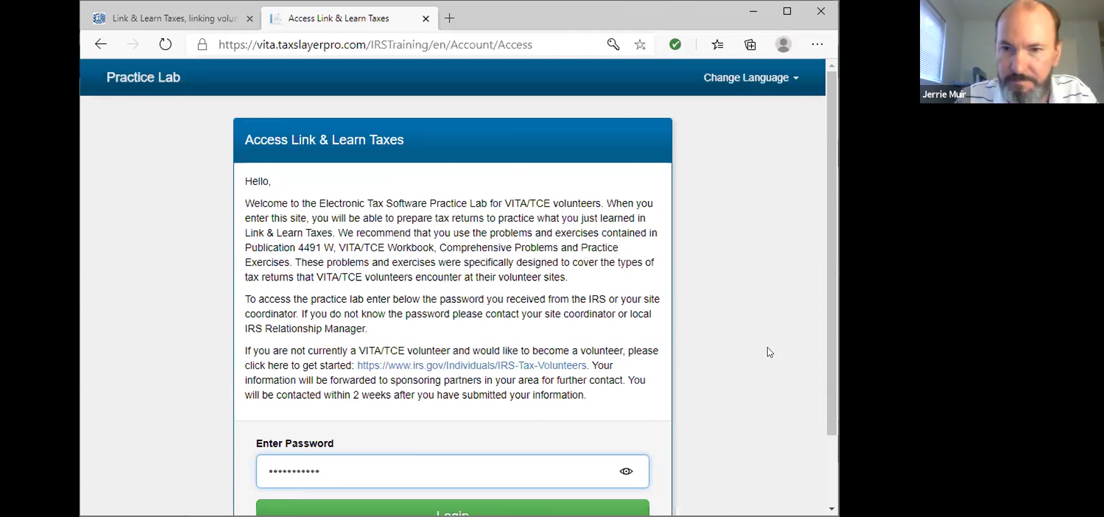
pyautogui.moveTo(828, 341); pyautogui.dragTo(828, 394)
pyautogui.click(503, 440)
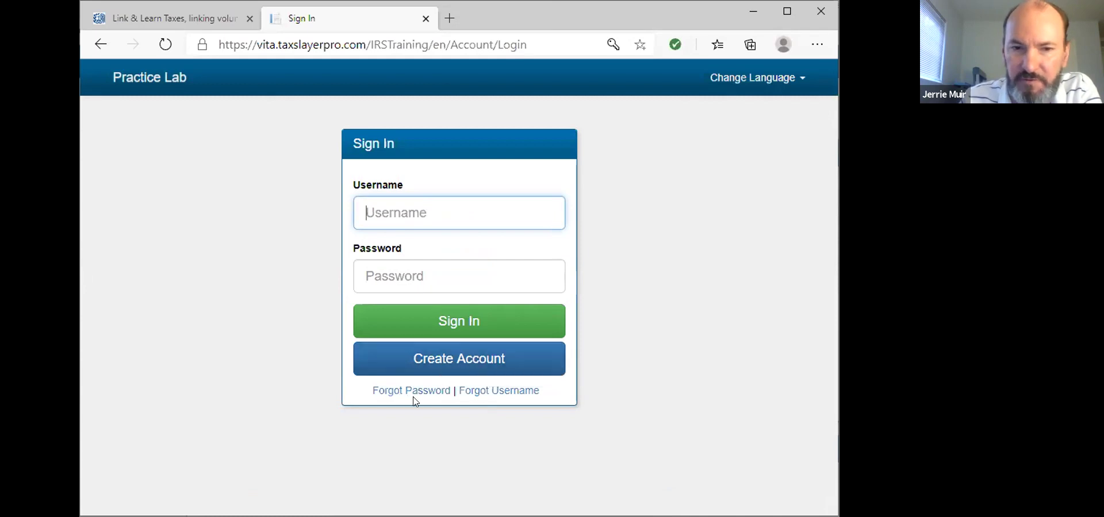
# Step: Open the Create New Account form and review the Program Type choices without selecting one
pyautogui.click(455, 360)
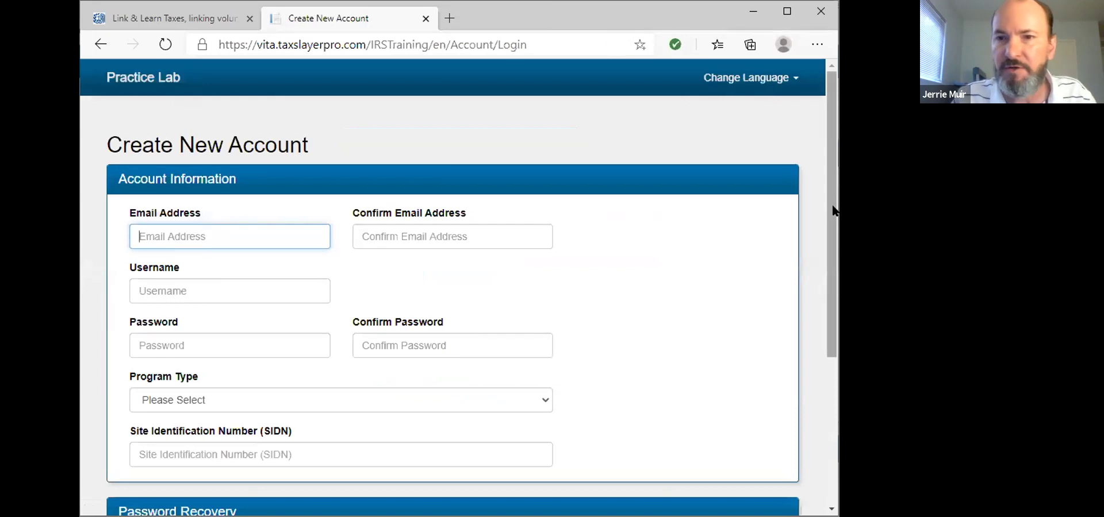
pyautogui.moveTo(836, 216); pyautogui.dragTo(833, 284)
pyautogui.click(546, 289)
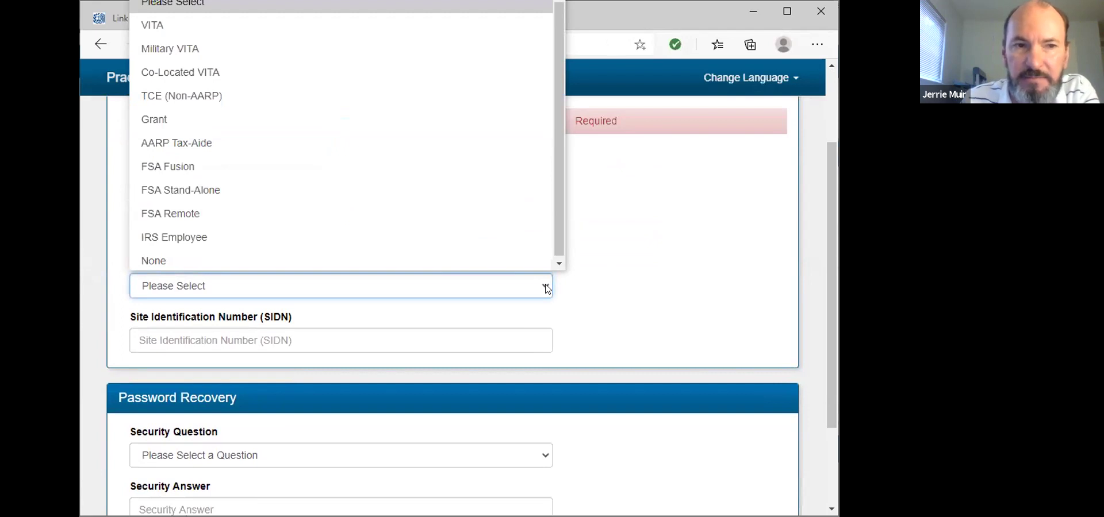
pyautogui.click(656, 263)
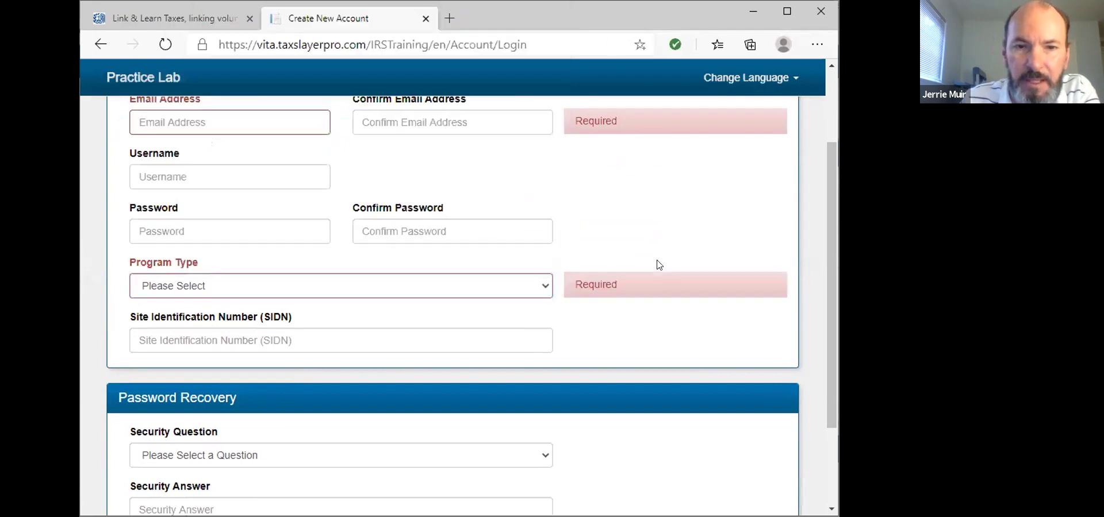
pyautogui.click(432, 336)
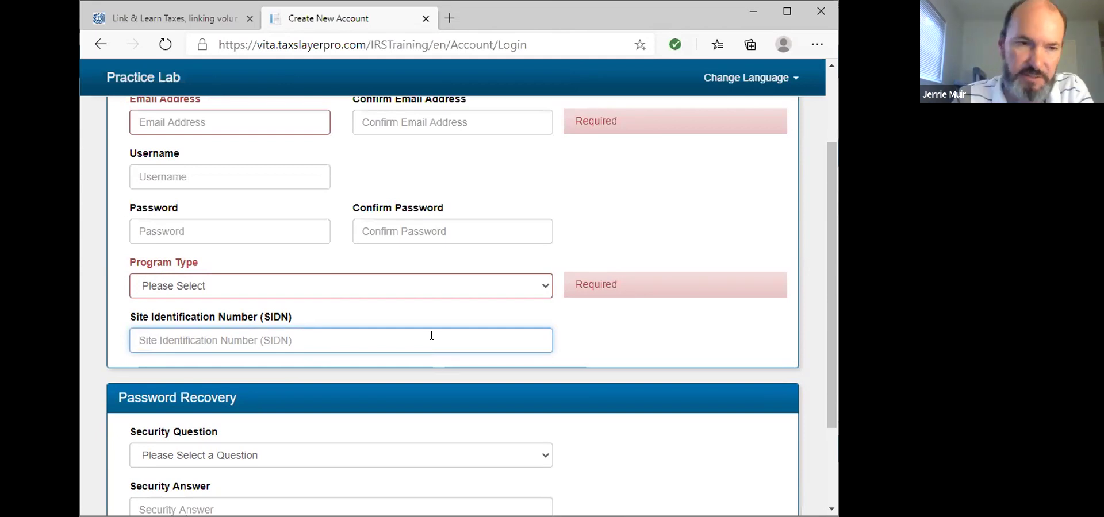
# Step: Review the security question choices, leave them unset, and return to the form's top
pyautogui.moveTo(832, 299); pyautogui.dragTo(828, 398)
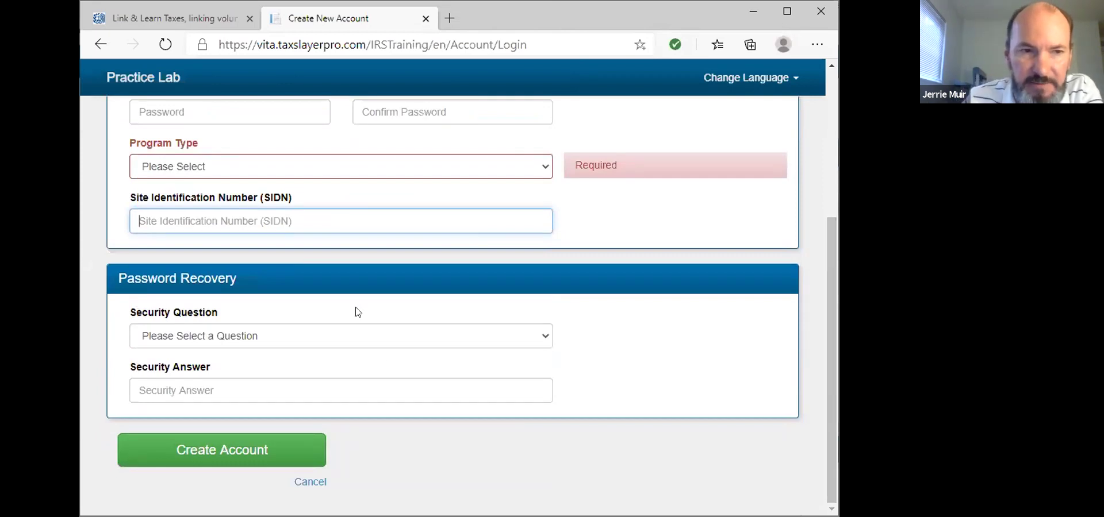
pyautogui.click(544, 339)
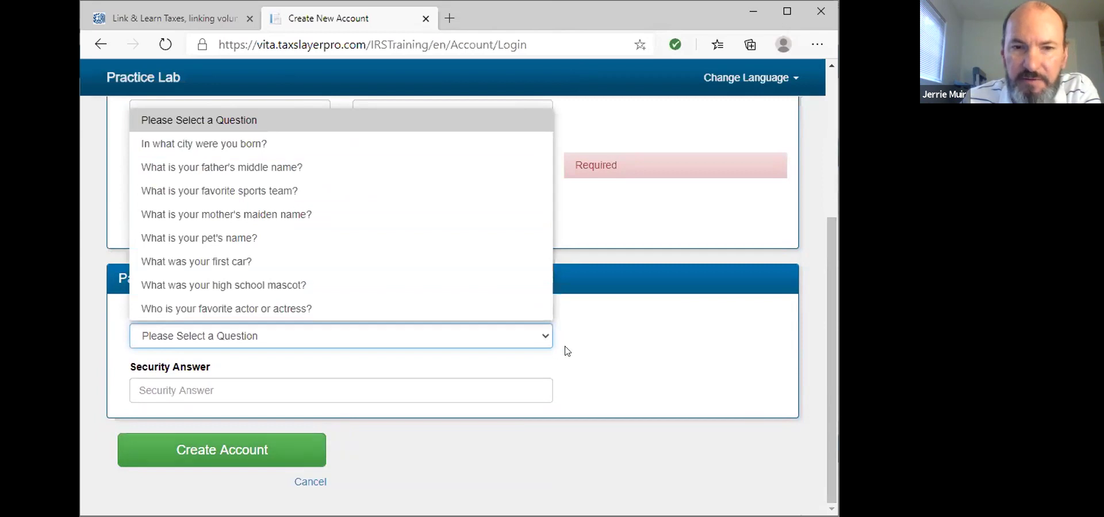
pyautogui.click(589, 351)
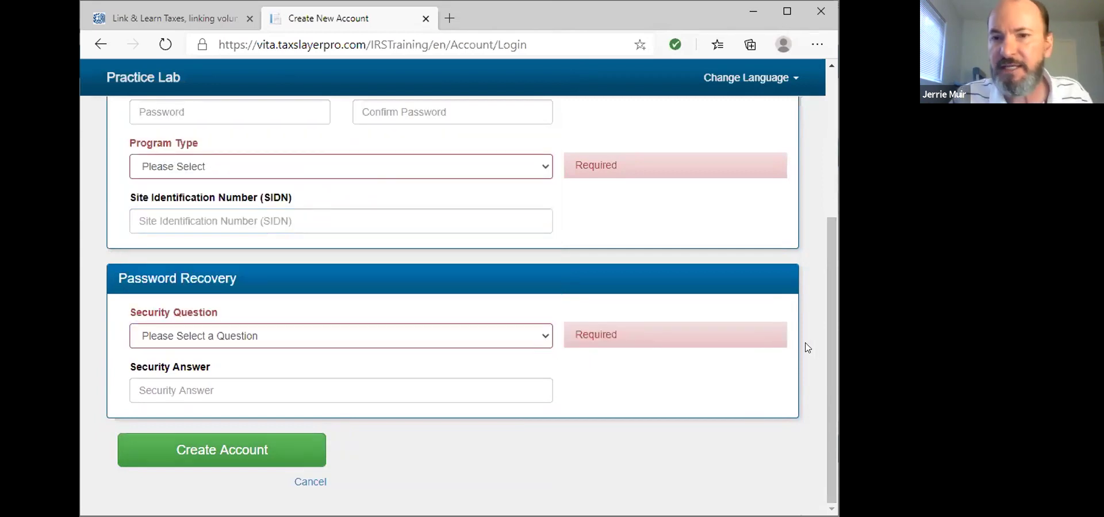
pyautogui.moveTo(832, 346); pyautogui.dragTo(835, 188)
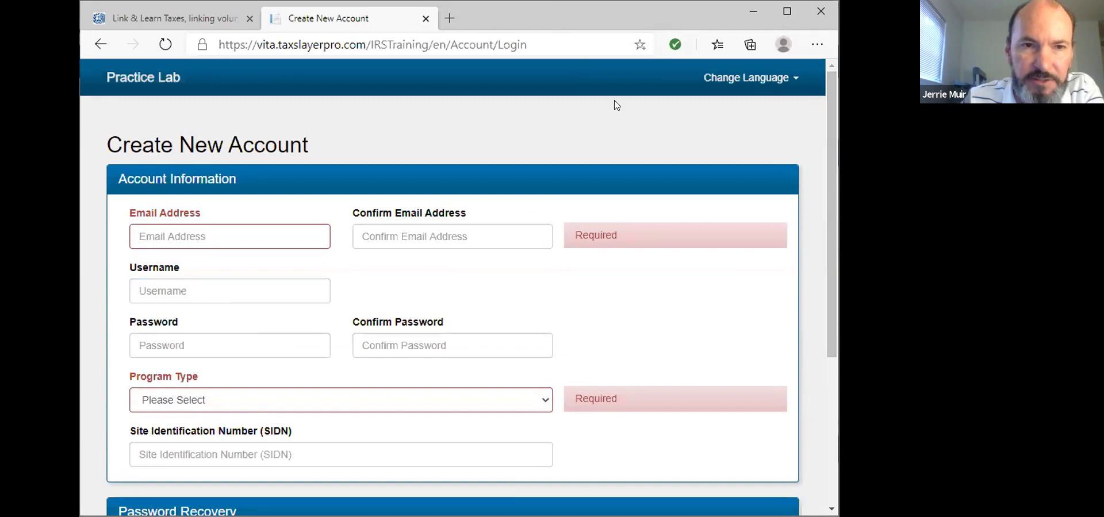
# Step: Sign in with the practice username and password, declining the browser's password save
pyautogui.click(97, 42)
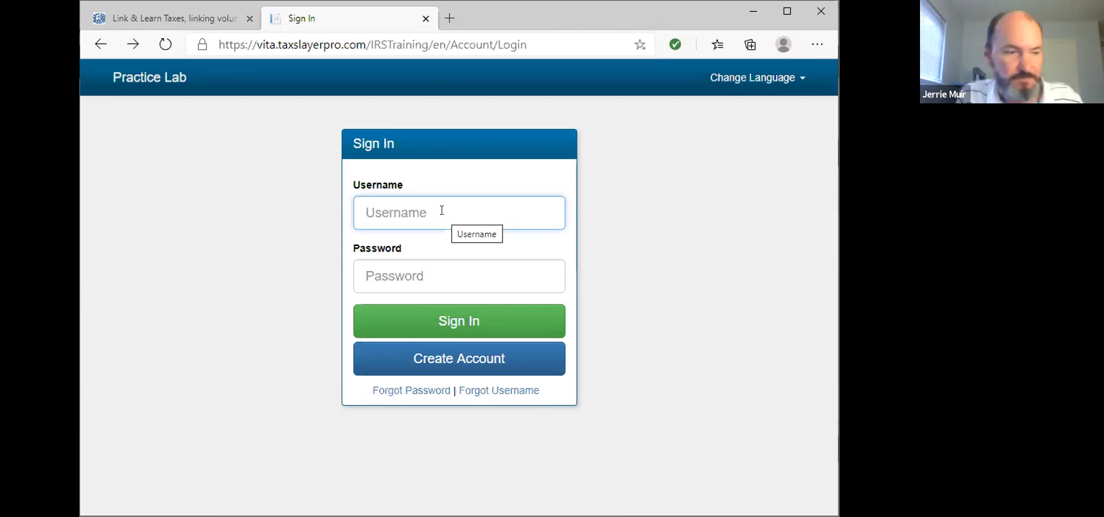
pyautogui.press('Tab')
pyautogui.write('•••••')
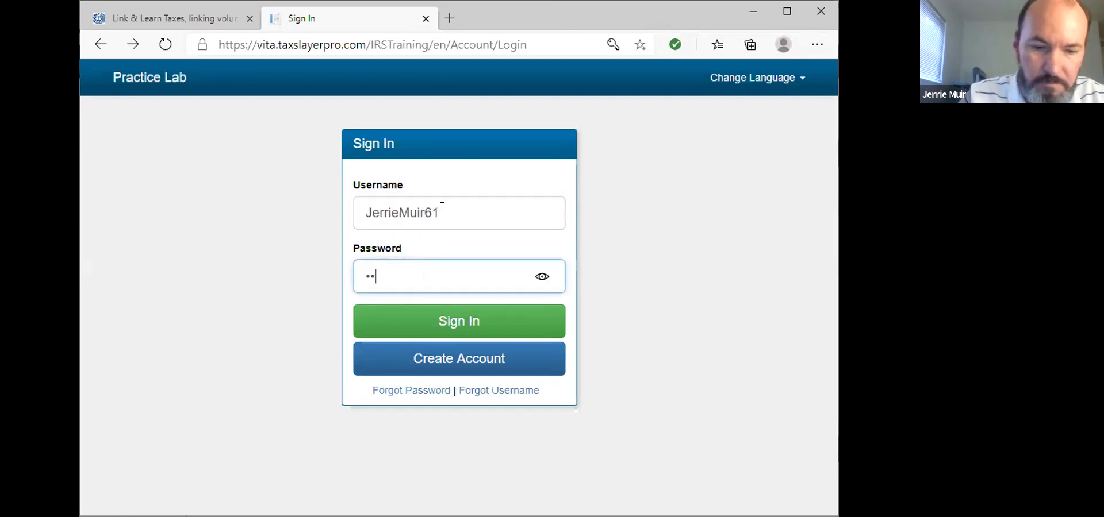
pyautogui.write('••••••')
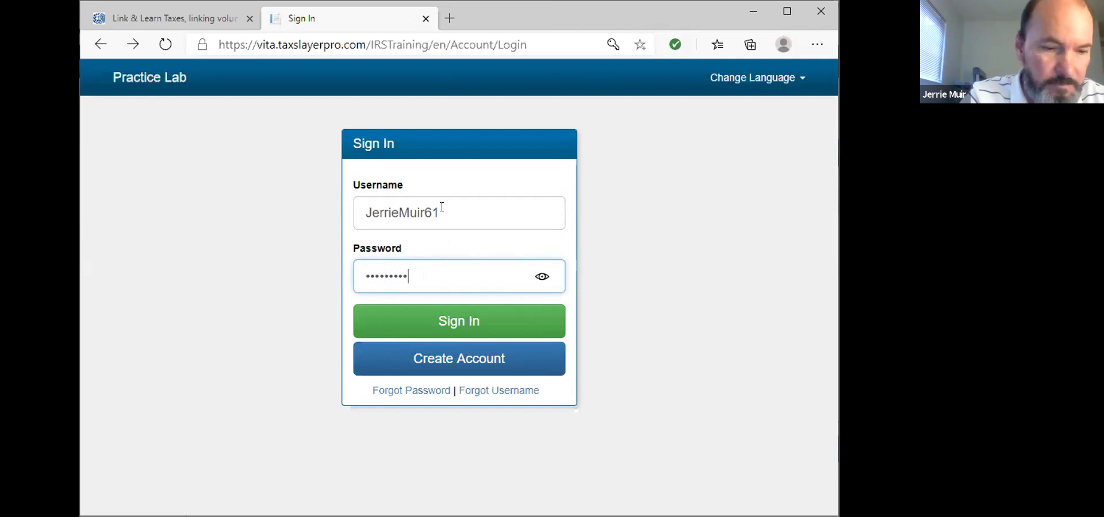
pyautogui.click(454, 320)
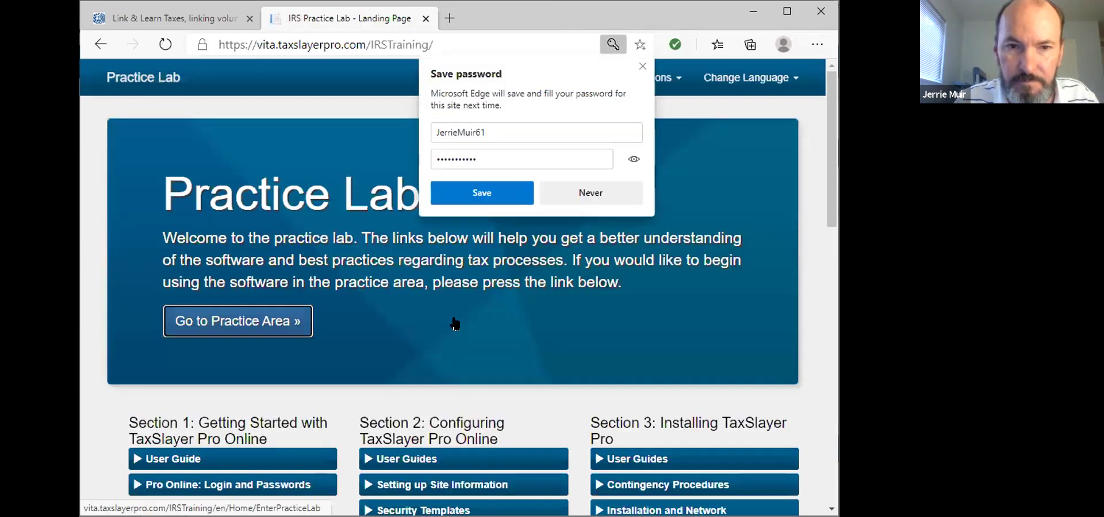
pyautogui.click(642, 68)
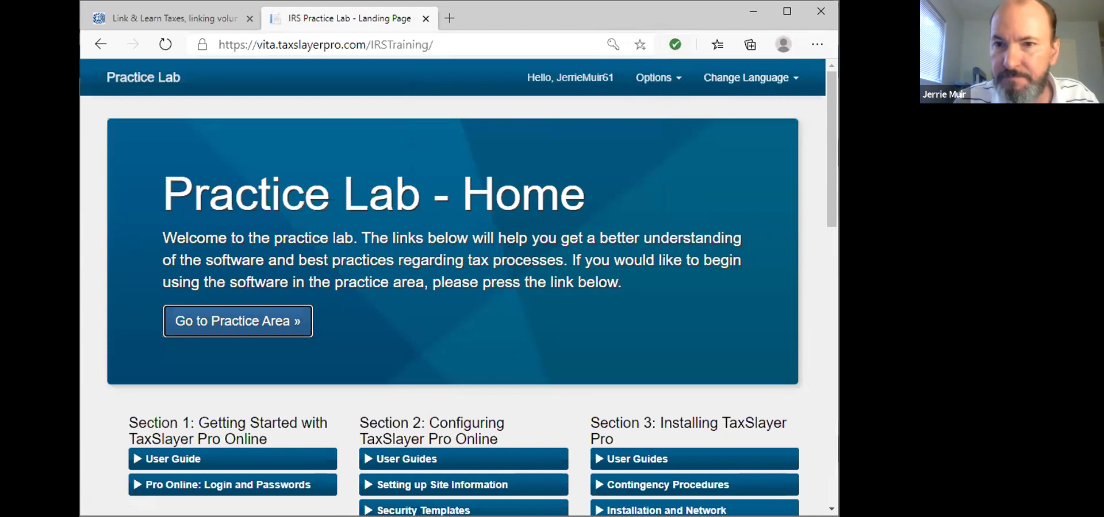
pyautogui.moveTo(828, 156); pyautogui.dragTo(829, 179)
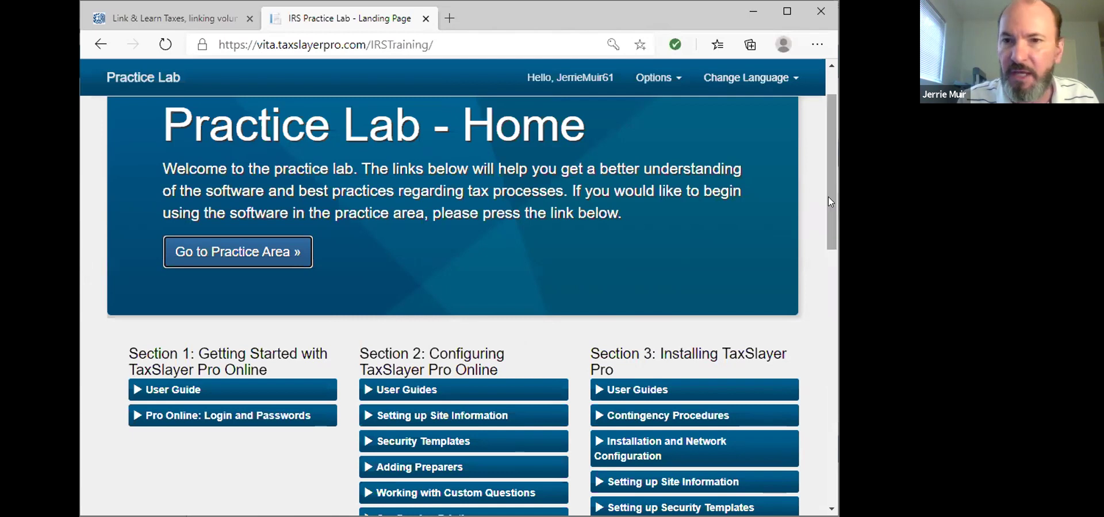
# Step: Scroll the home page down to Sections 4–6 and the Practice Return 1–7 links
pyautogui.scroll(1, 824, 190)
pyautogui.scroll(-1, 823, 180)
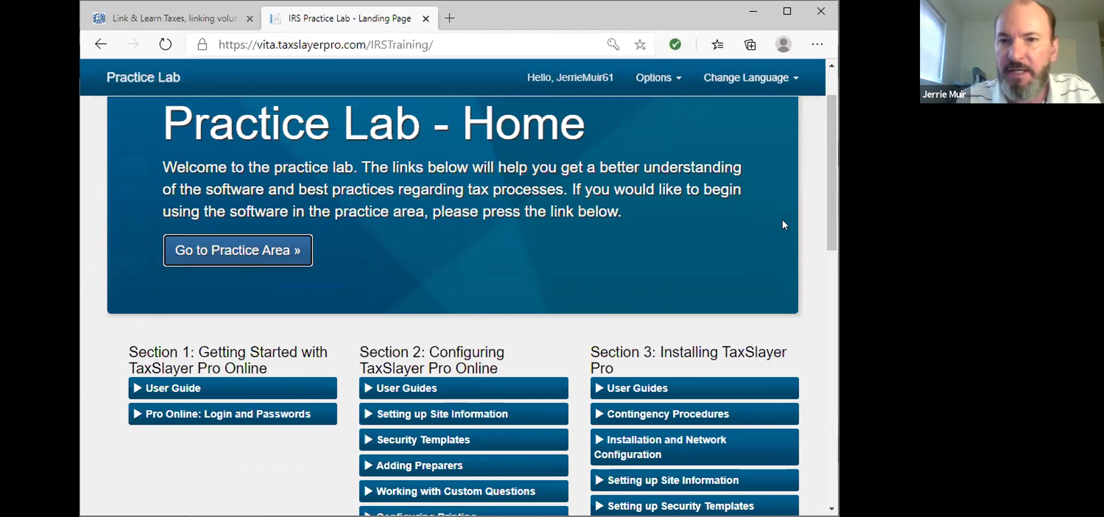
pyautogui.moveTo(829, 189); pyautogui.dragTo(834, 271)
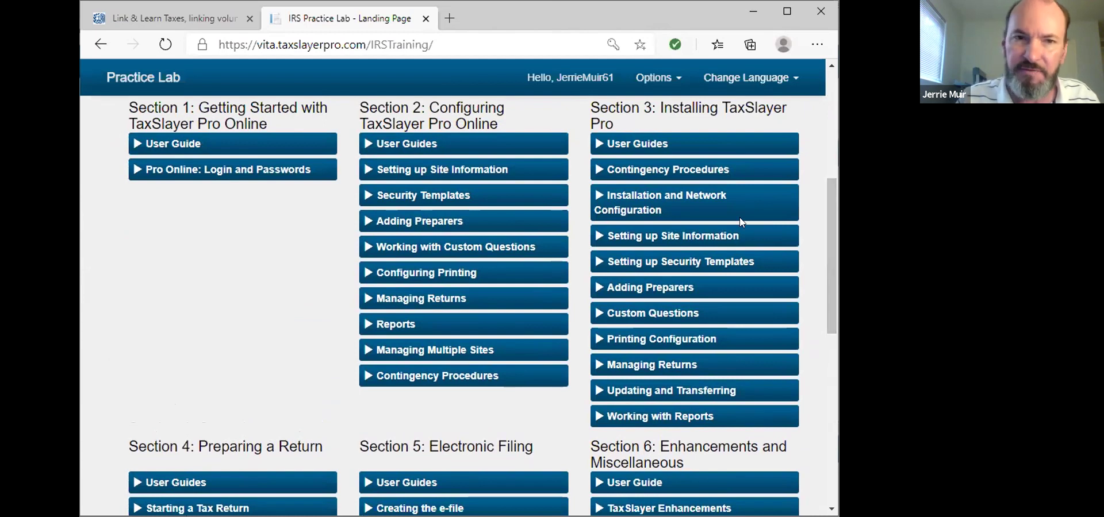
pyautogui.moveTo(834, 268); pyautogui.dragTo(831, 369)
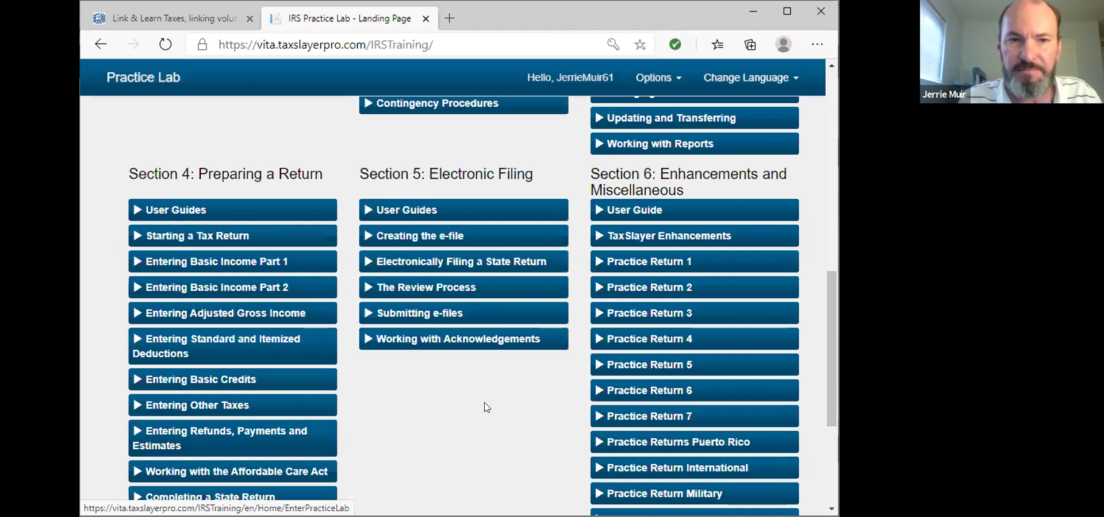
pyautogui.moveTo(829, 291); pyautogui.dragTo(835, 314)
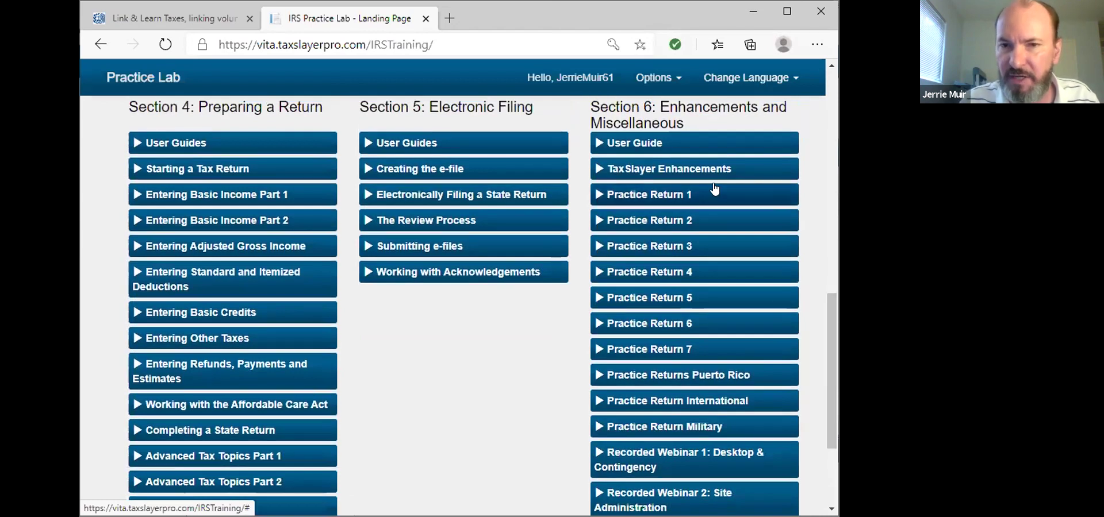
# Step: Open Practice Return 1 and review the Practice Exercise 1 scenario under Attachments
pyautogui.click(657, 194)
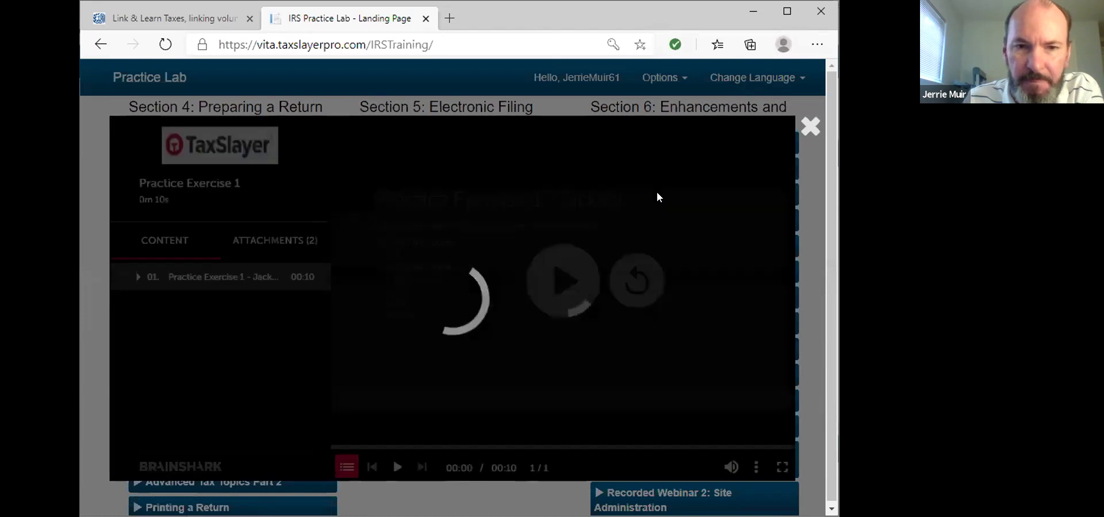
pyautogui.click(264, 244)
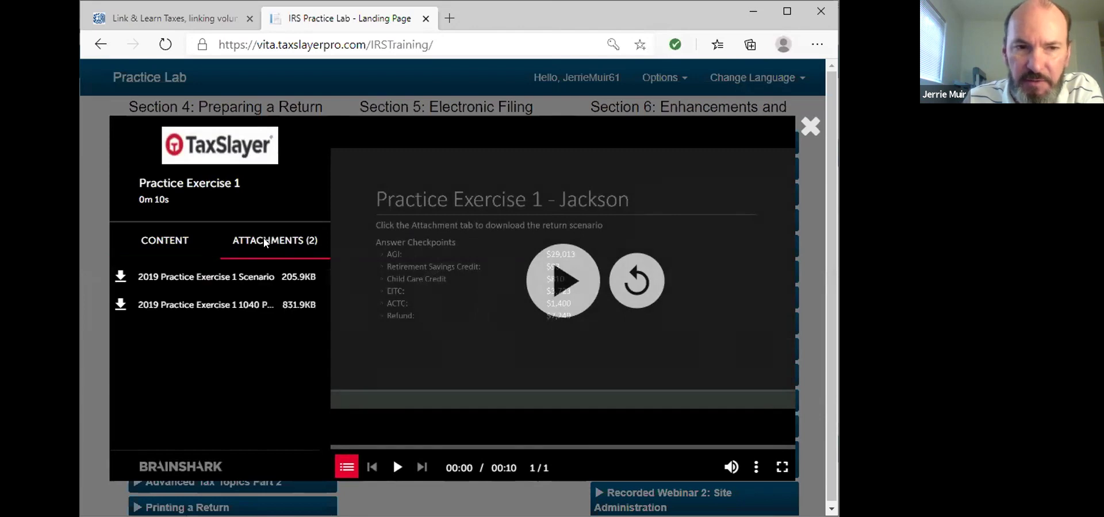
pyautogui.click(219, 278)
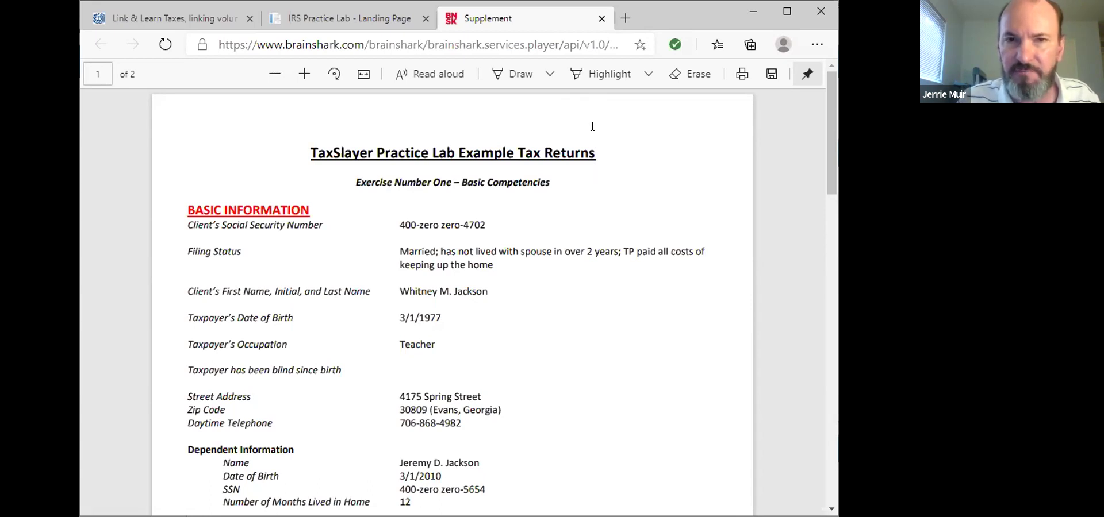
pyautogui.click(601, 20)
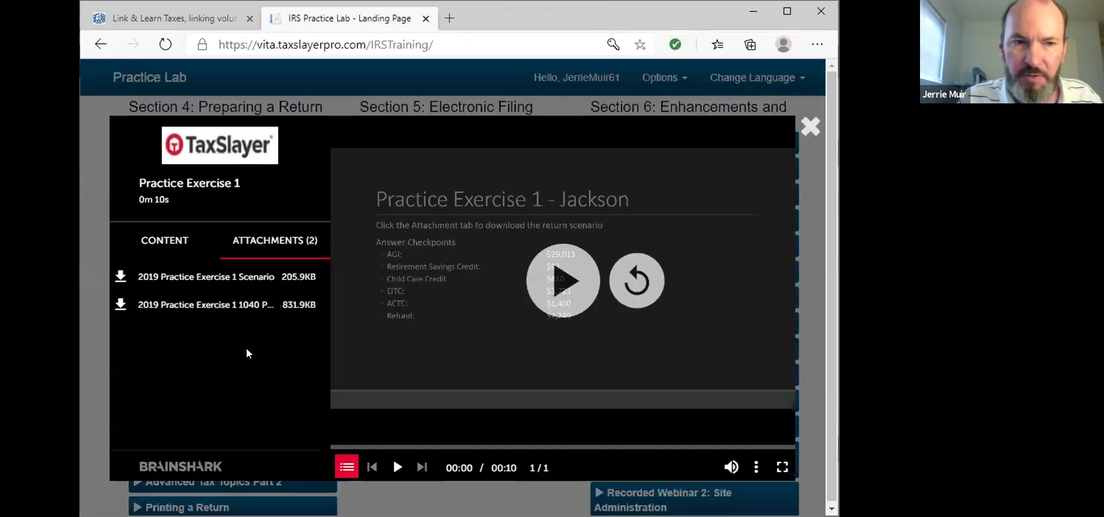
# Step: Open the Practice Exercise 1 answer PDF and scroll to its completed Form 1040
pyautogui.click(222, 305)
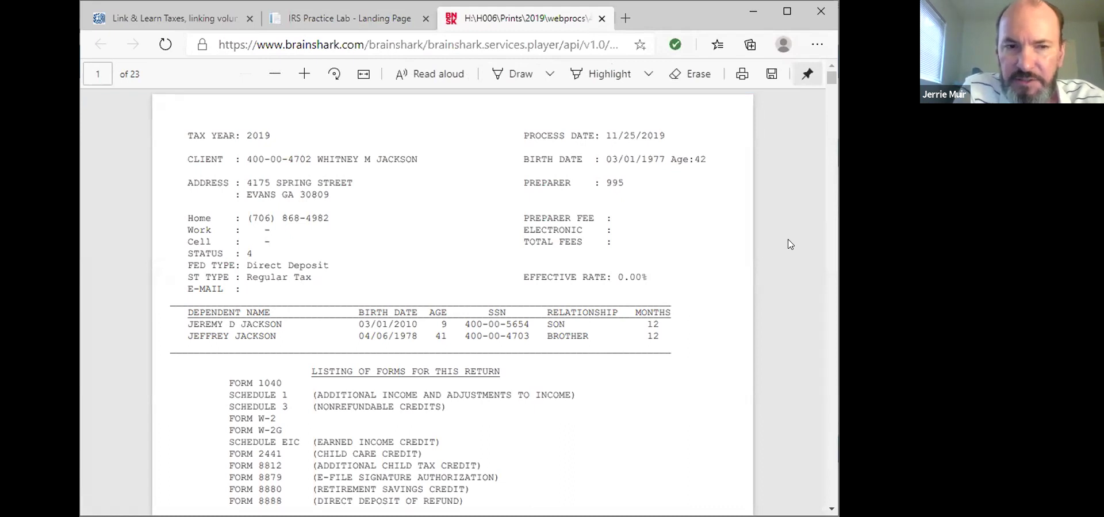
pyautogui.scroll(-3, 789, 245)
pyautogui.scroll(-9, 789, 245)
pyautogui.scroll(-10, 789, 245)
pyautogui.scroll(-12, 789, 245)
pyautogui.scroll(-20, 789, 245)
pyautogui.scroll(-12, 790, 245)
pyautogui.scroll(-12, 790, 244)
pyautogui.scroll(-10, 789, 244)
pyautogui.scroll(-10, 790, 244)
pyautogui.scroll(-10, 790, 245)
pyautogui.scroll(-5, 790, 244)
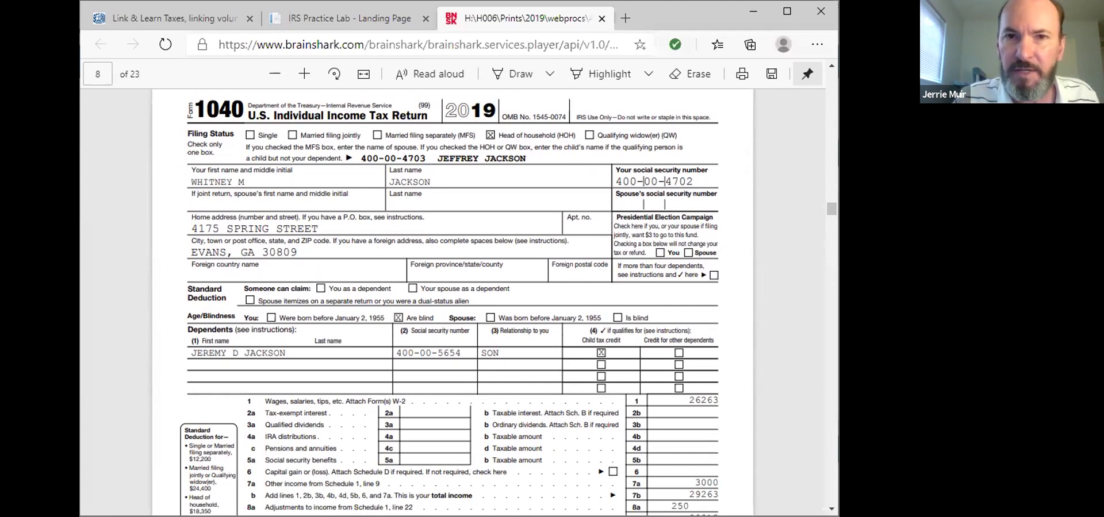
# Step: Close the answer PDF tab and exercise player, returning to the top of the home page
pyautogui.click(601, 19)
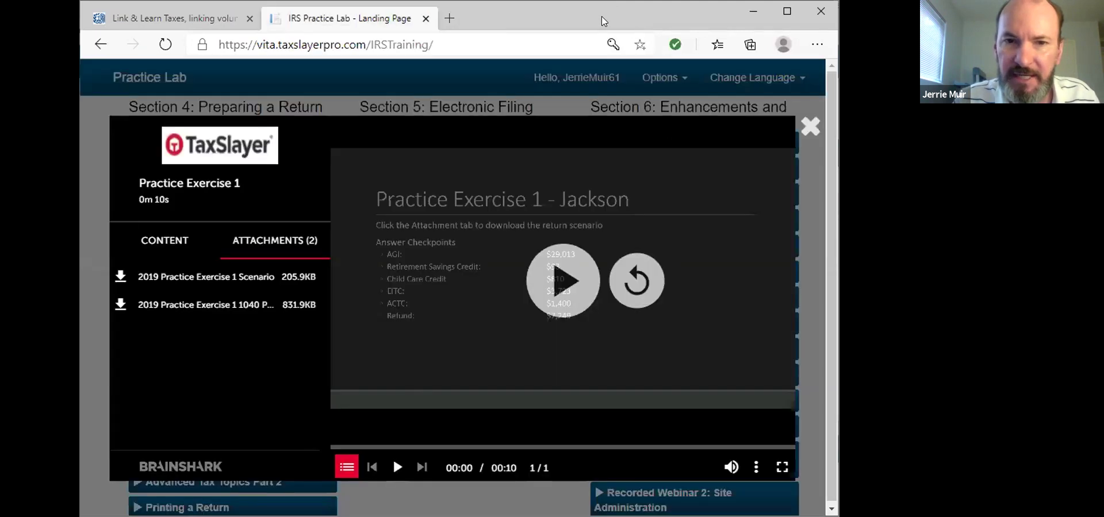
pyautogui.click(810, 126)
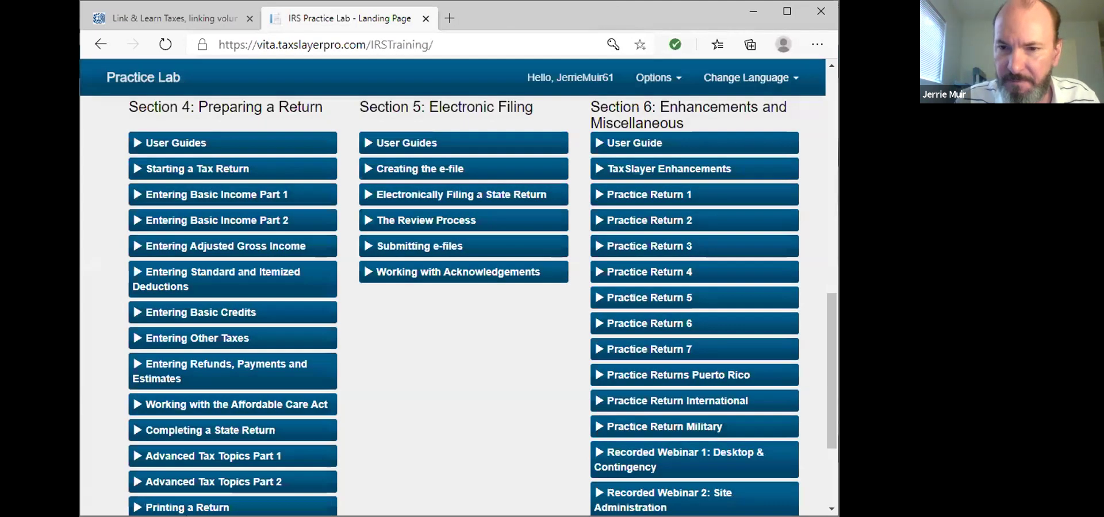
pyautogui.moveTo(833, 373); pyautogui.dragTo(830, 405)
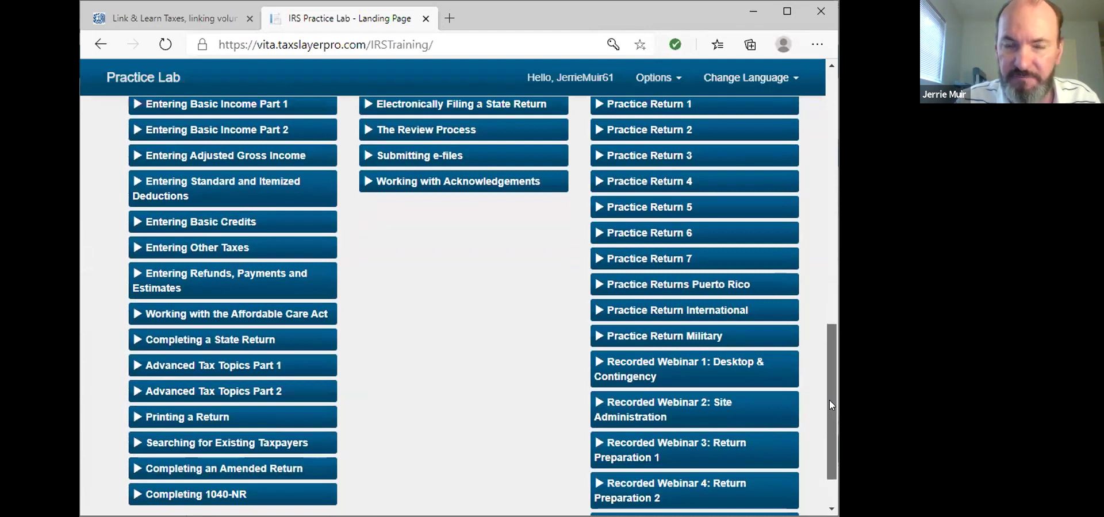
pyautogui.moveTo(829, 397); pyautogui.dragTo(827, 172)
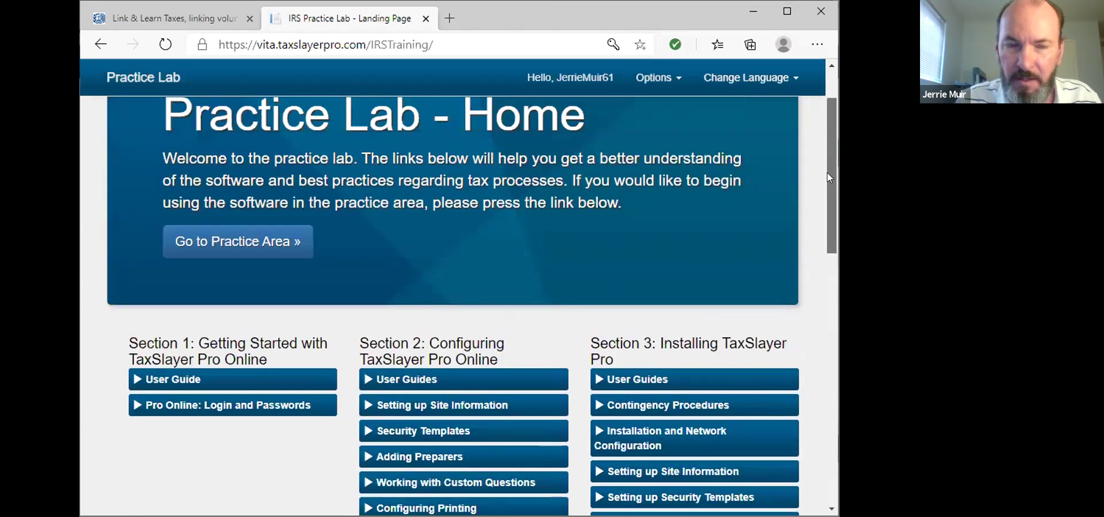
# Step: Enter the practice area, keep tax year 2019, and start a new 2019 tax return
pyautogui.click(240, 242)
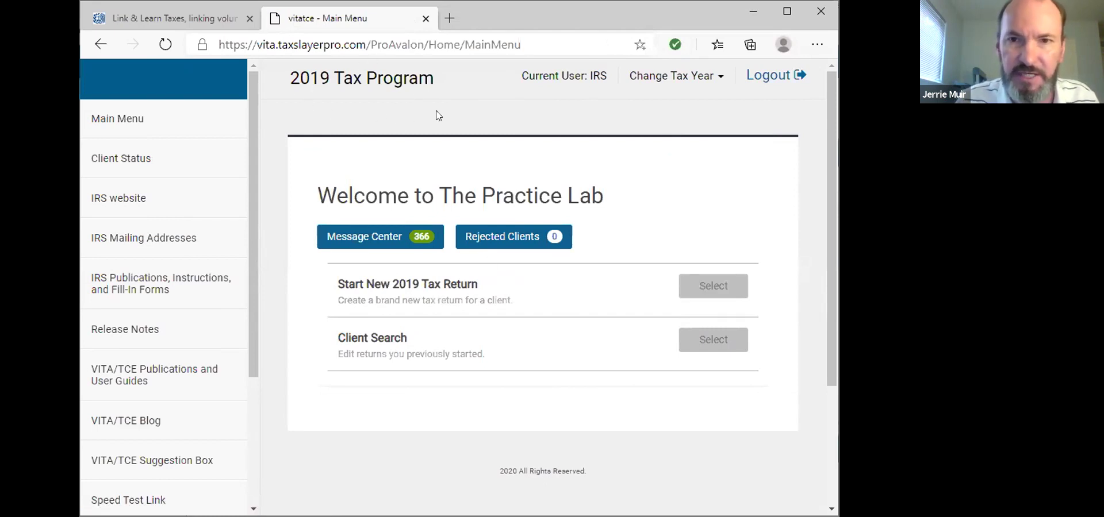
pyautogui.click(720, 78)
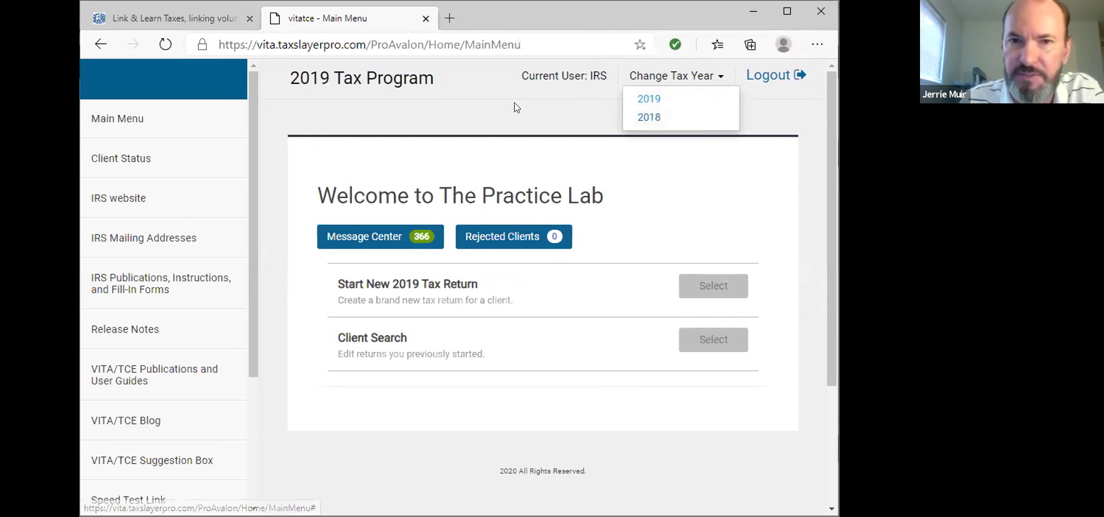
pyautogui.click(472, 92)
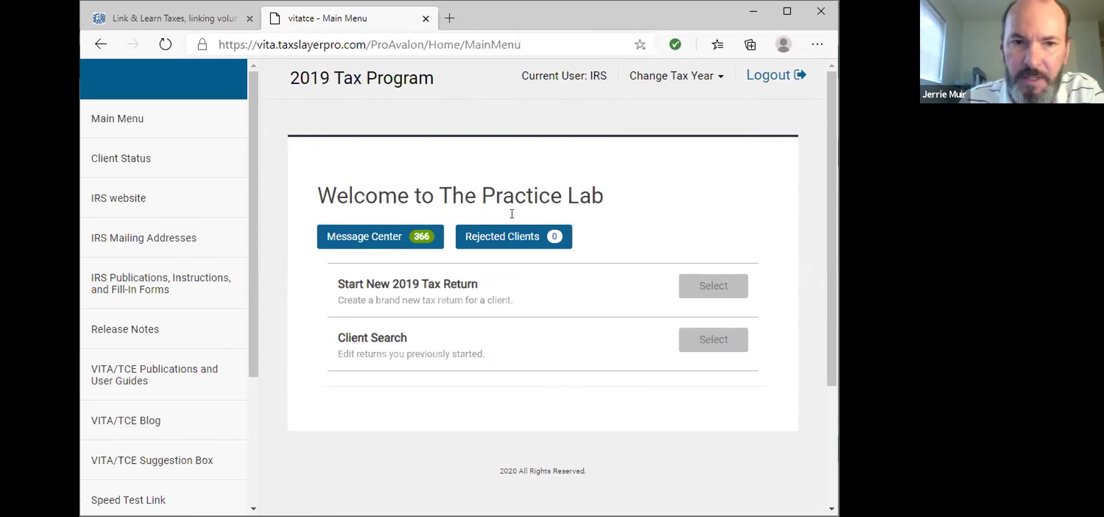
pyautogui.click(701, 283)
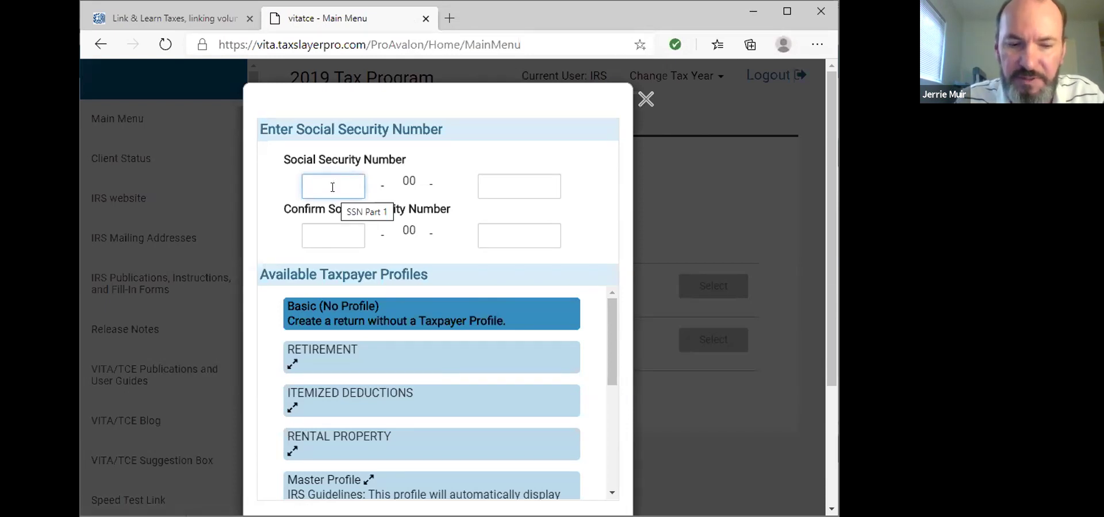
# Step: Enter and confirm the taxpayer's SSN under the Basic profile, then start the return
pyautogui.write('400')
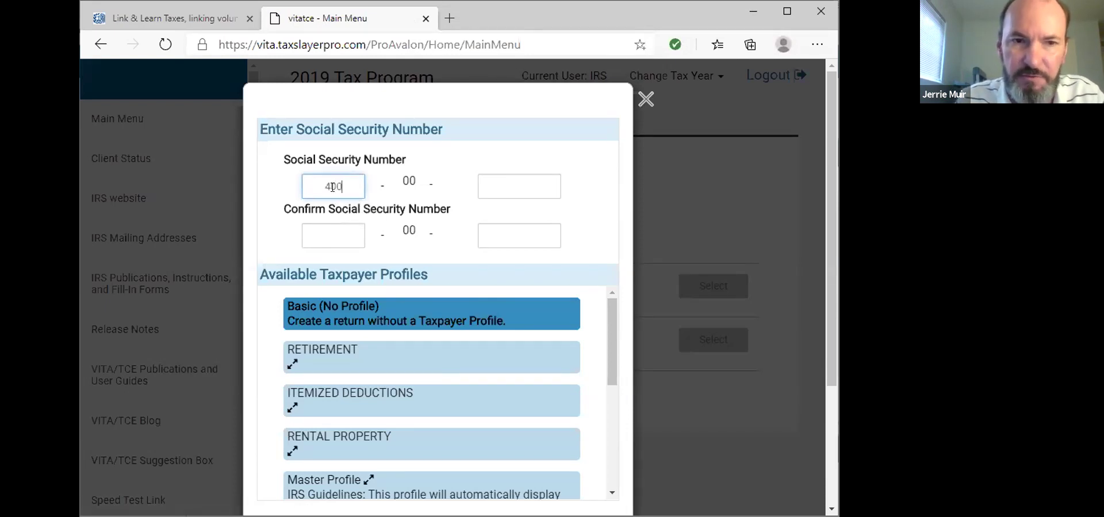
pyautogui.click(489, 185)
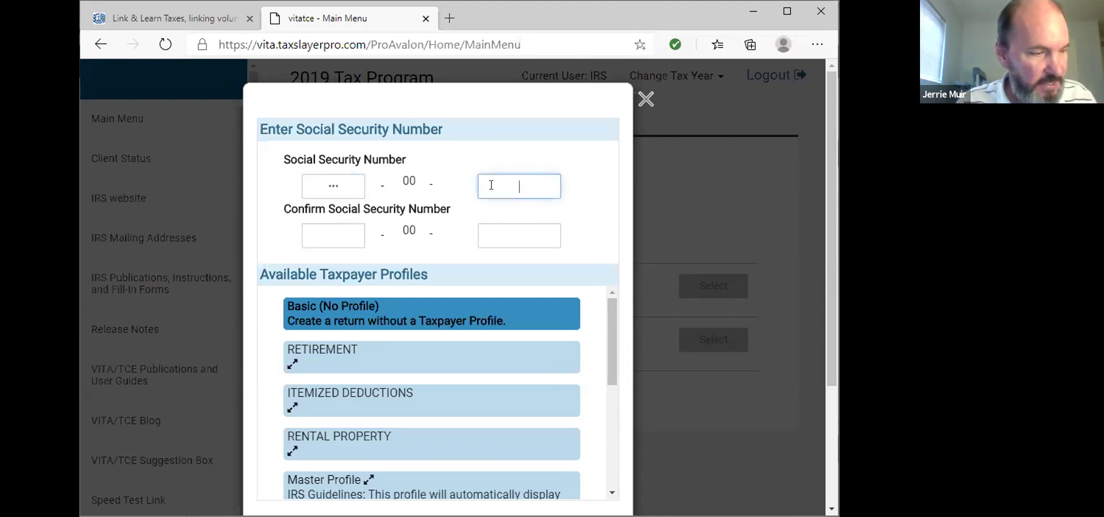
pyautogui.write('5')
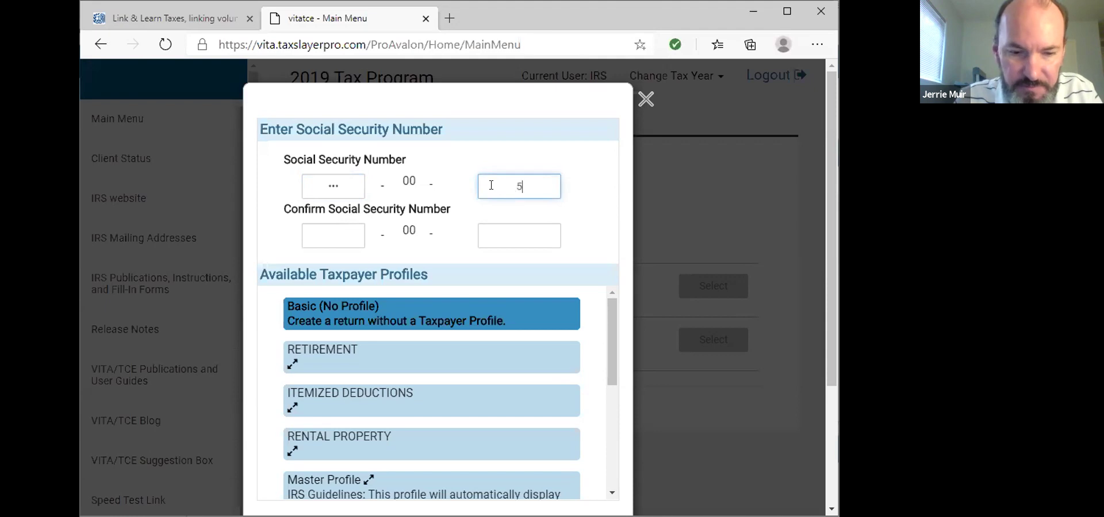
pyautogui.write('599')
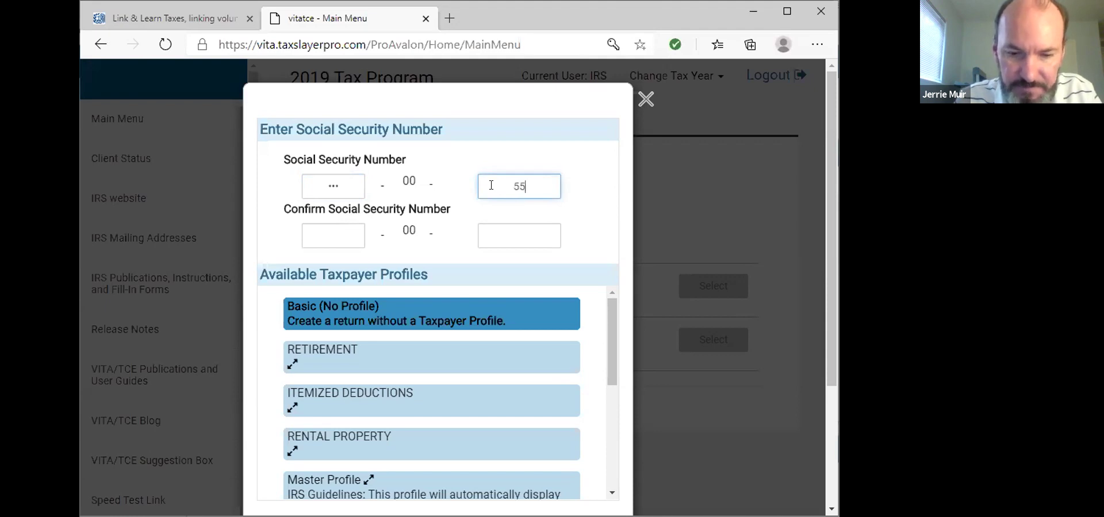
pyautogui.click(348, 230)
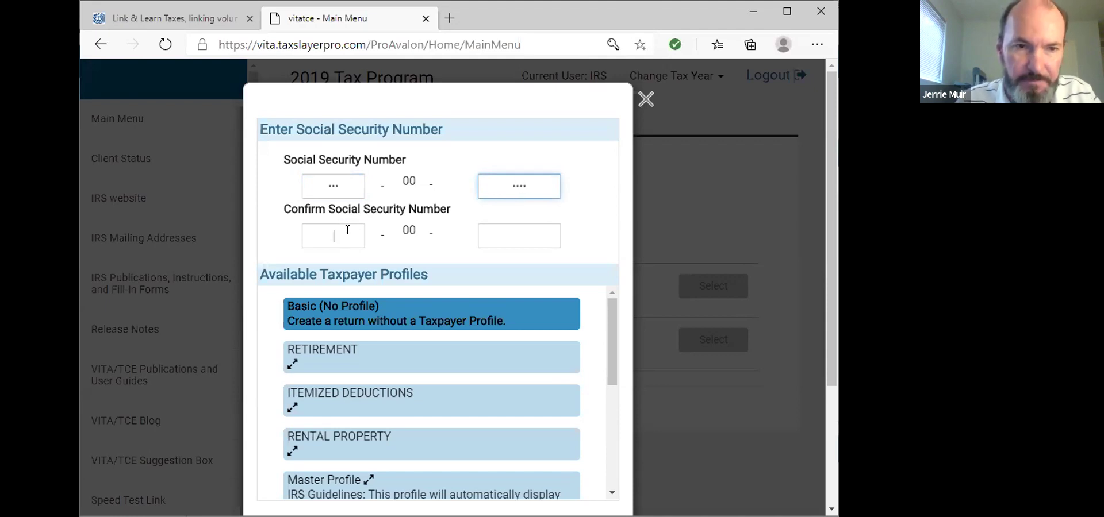
pyautogui.write('400')
pyautogui.click(491, 228)
pyautogui.write('5599')
pyautogui.moveTo(829, 218); pyautogui.dragTo(828, 320)
pyautogui.click(589, 390)
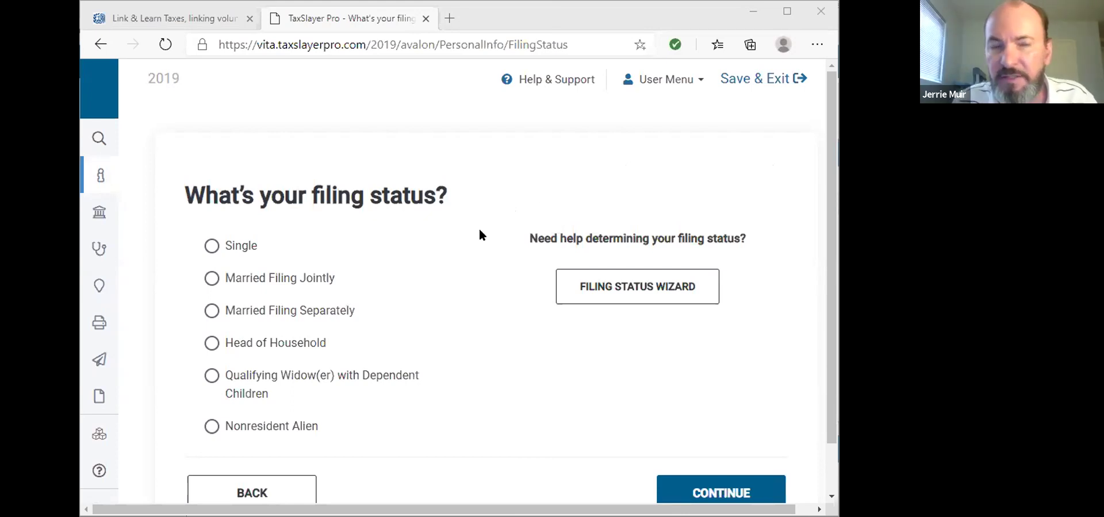
# Step: Choose Single as the filing status and continue
pyautogui.click(211, 247)
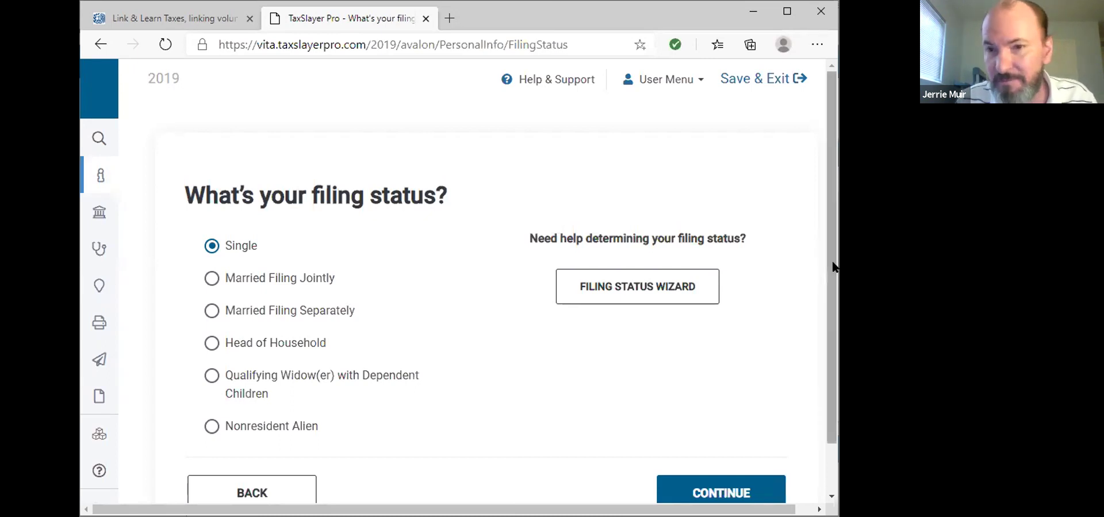
pyautogui.moveTo(832, 264); pyautogui.dragTo(835, 318)
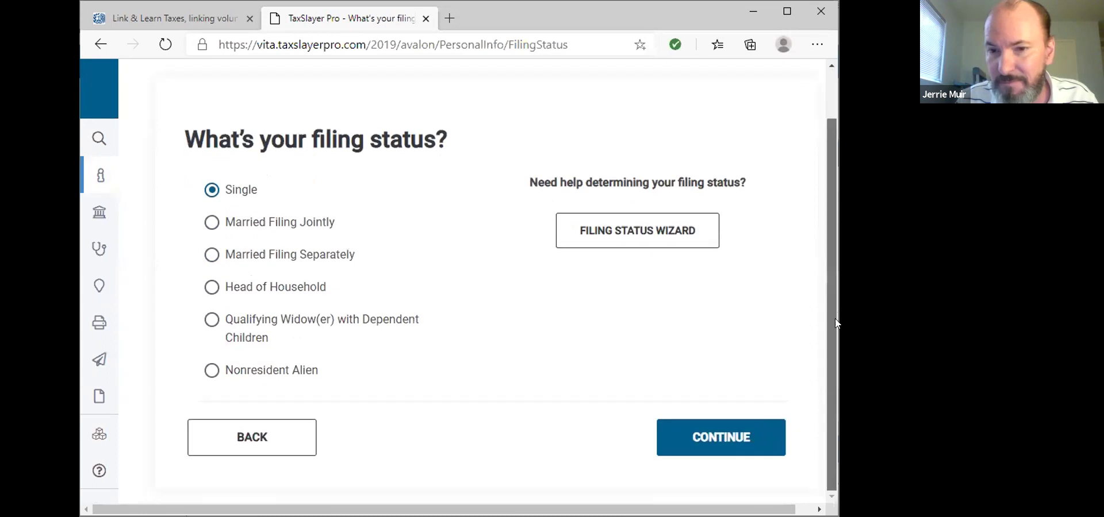
pyautogui.click(727, 437)
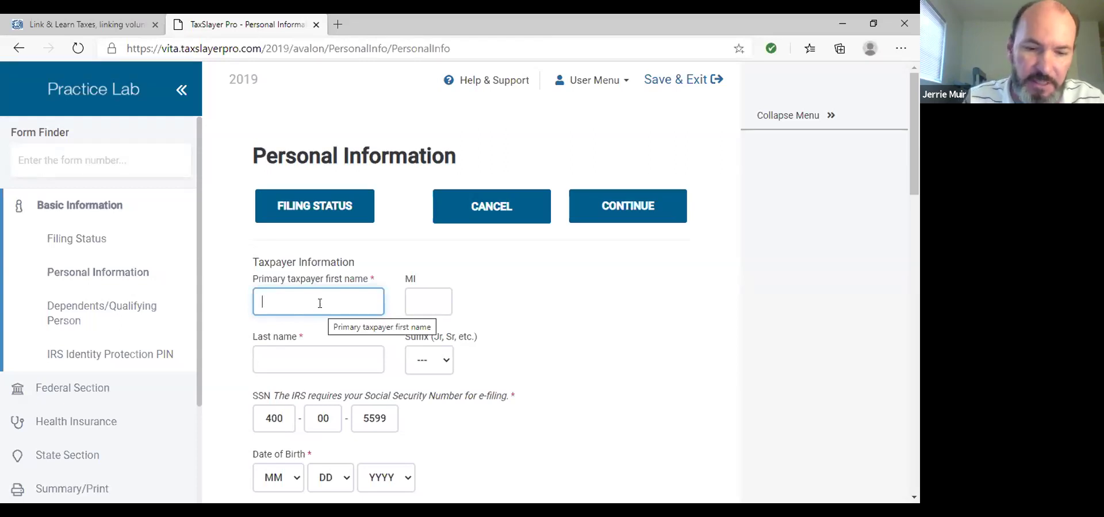
# Step: Fill in the taxpayer's first name, middle initial and last name in Taxpayer Information
pyautogui.write('Jon')
pyautogui.press('Tab')
pyautogui.write('G')
pyautogui.press('Tab')
pyautogui.write('Silva')
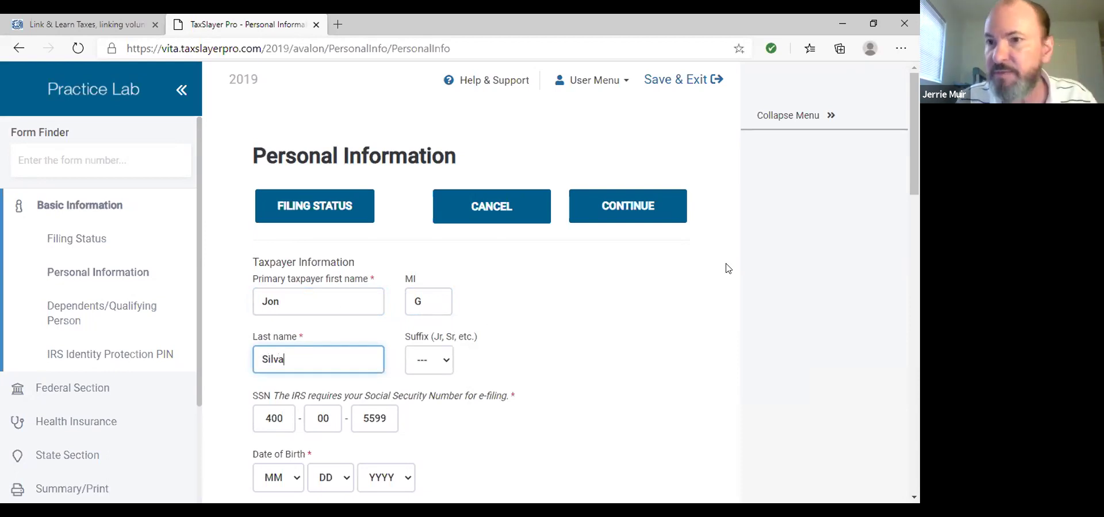
pyautogui.moveTo(912, 153); pyautogui.dragTo(915, 186)
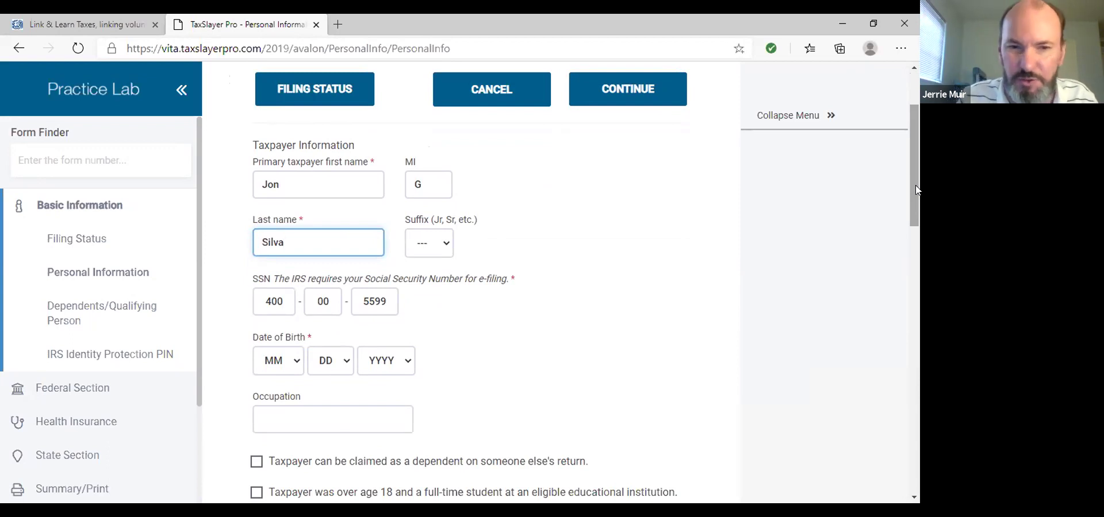
# Step: Set the taxpayer's date of birth to 7/7/1990
pyautogui.click(297, 360)
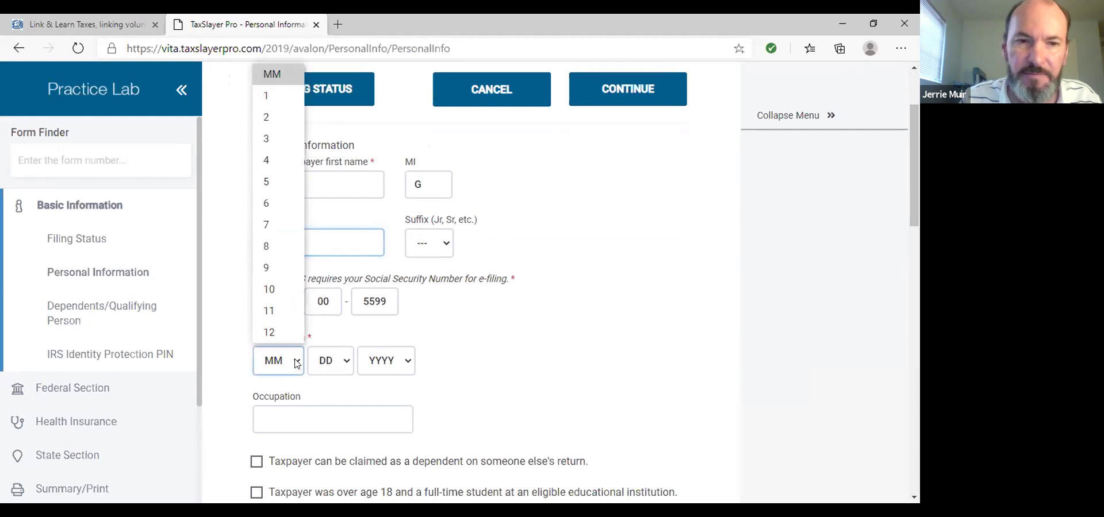
pyautogui.click(271, 225)
pyautogui.click(349, 365)
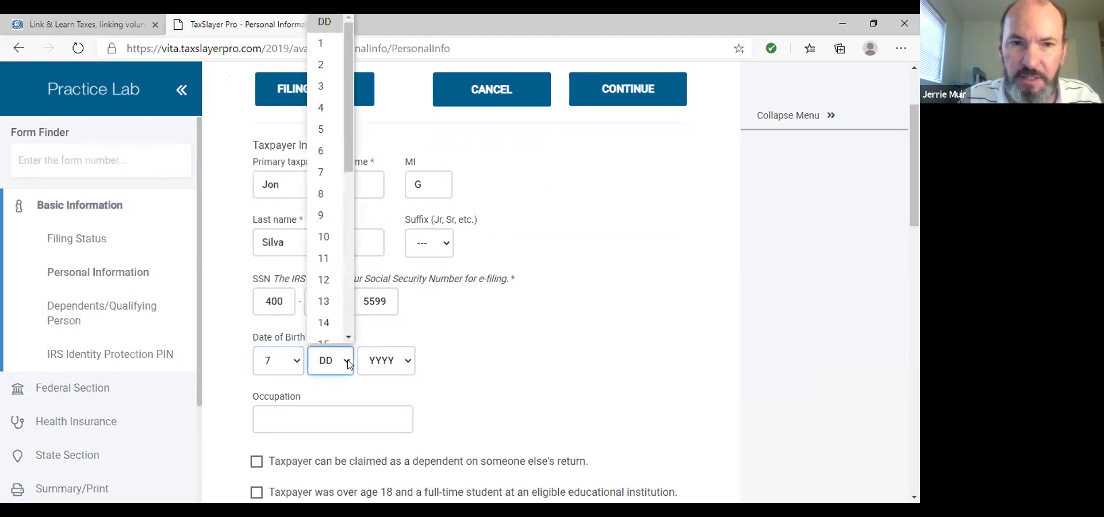
pyautogui.click(331, 172)
pyautogui.click(407, 359)
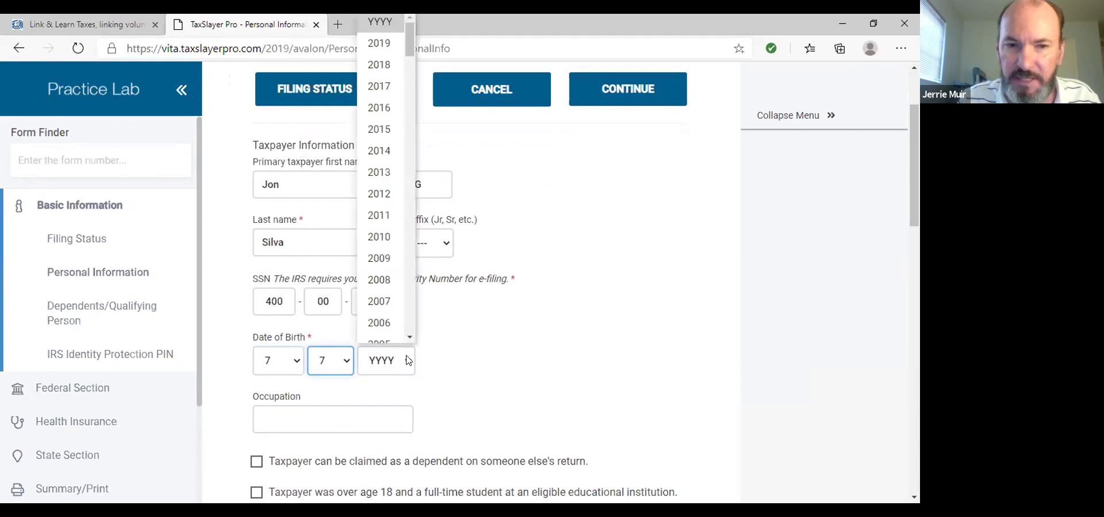
pyautogui.moveTo(408, 338); pyautogui.dragTo(408, 338)
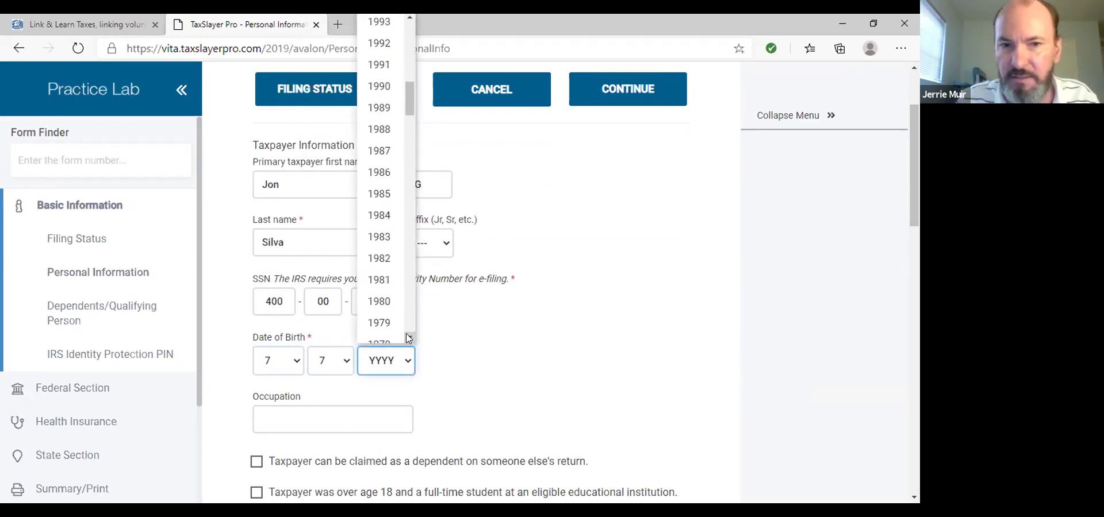
pyautogui.click(396, 94)
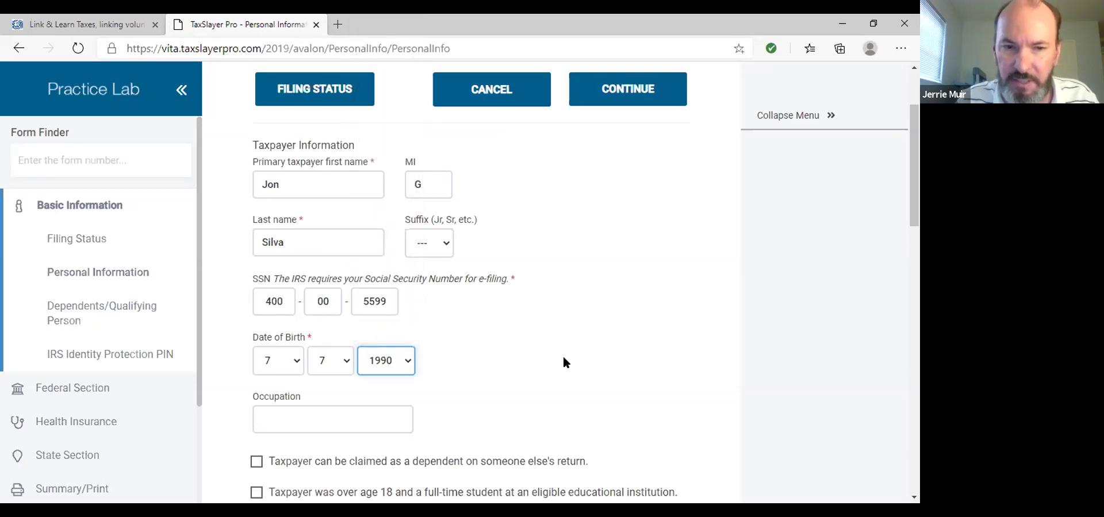
# Step: Fill in the taxpayer's occupation as Clerk from the saved suggestion
pyautogui.moveTo(918, 132); pyautogui.dragTo(916, 201)
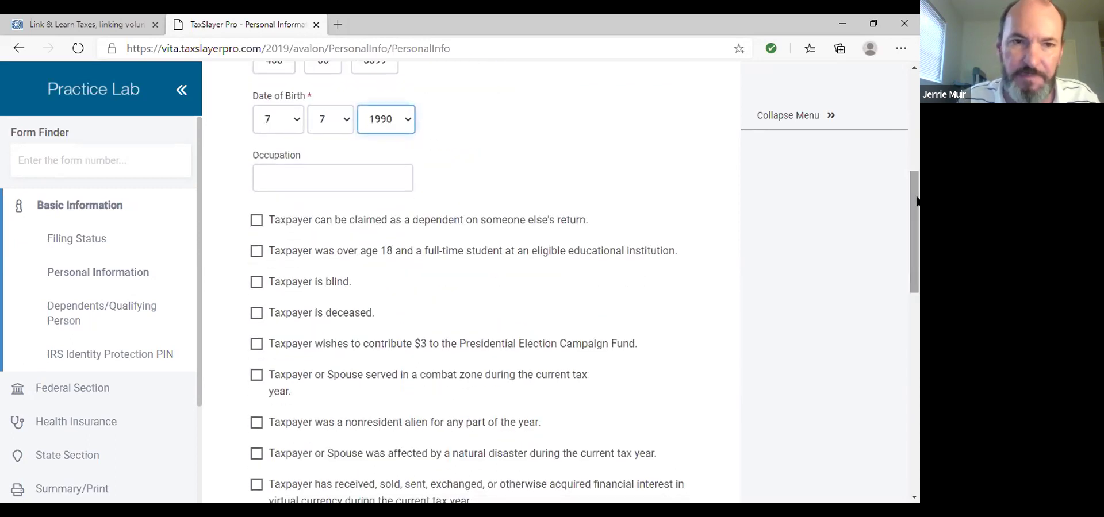
pyautogui.click(295, 175)
pyautogui.click(275, 208)
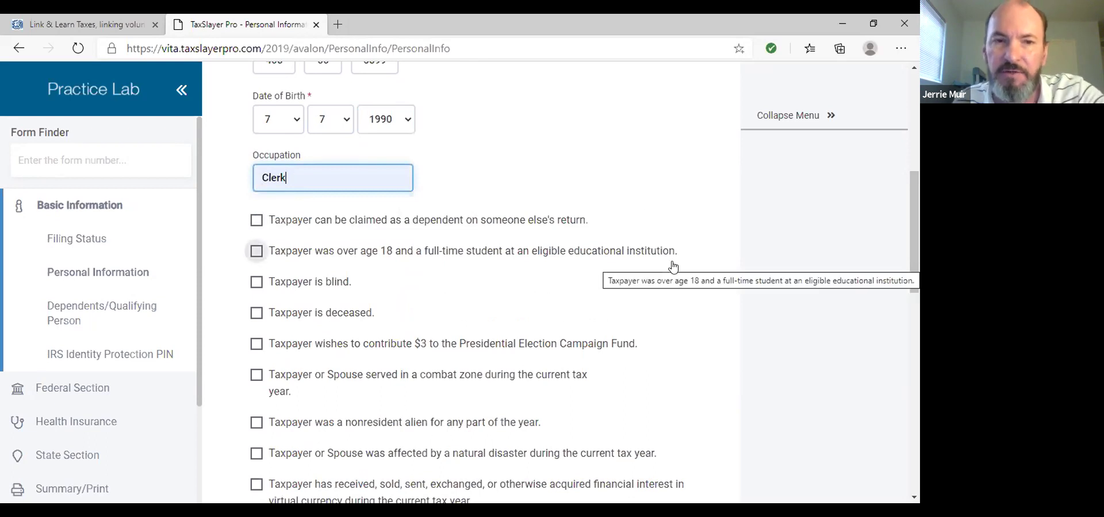
pyautogui.scroll(-1, 672, 266)
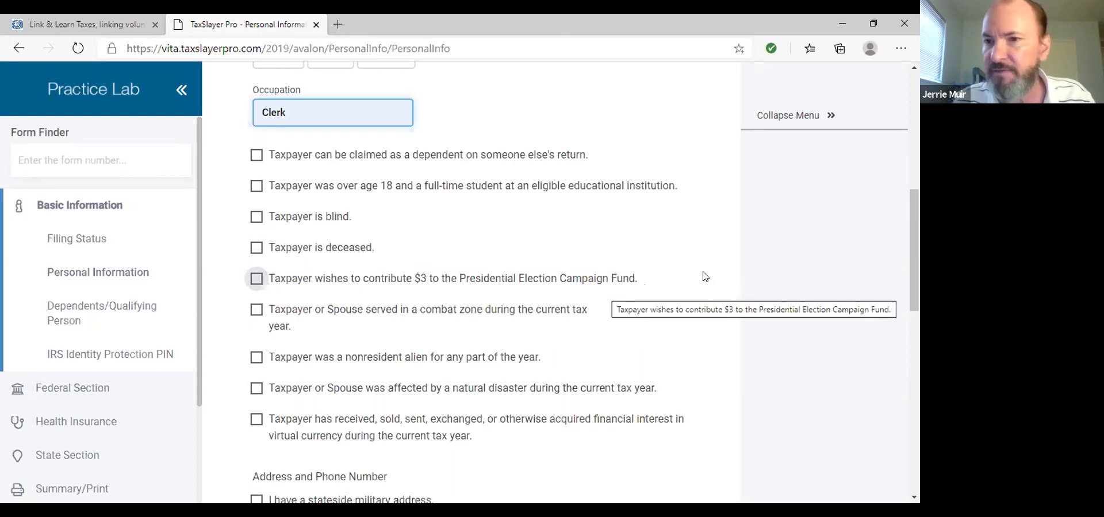
pyautogui.moveTo(909, 234); pyautogui.dragTo(910, 270)
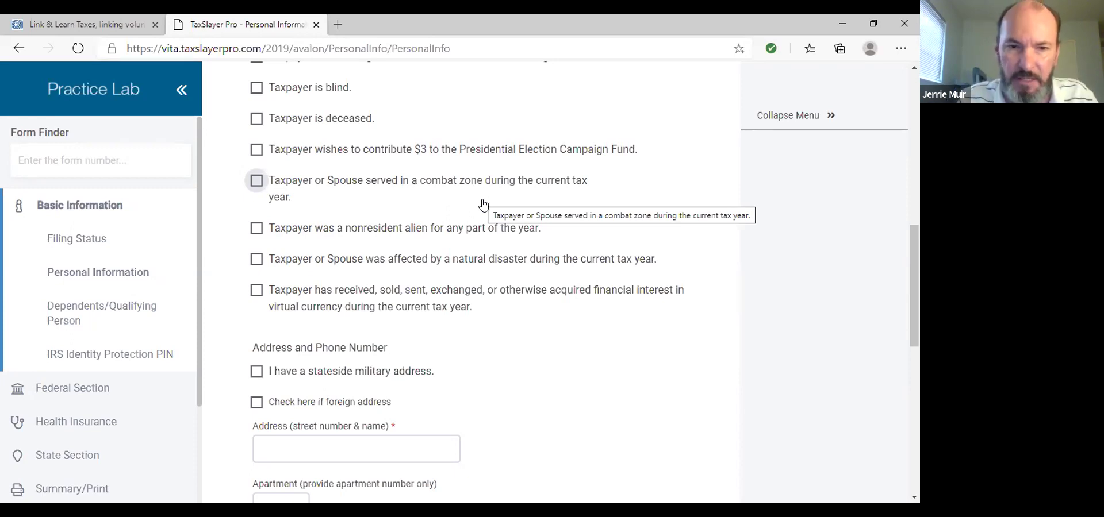
pyautogui.scroll(-4, 917, 290)
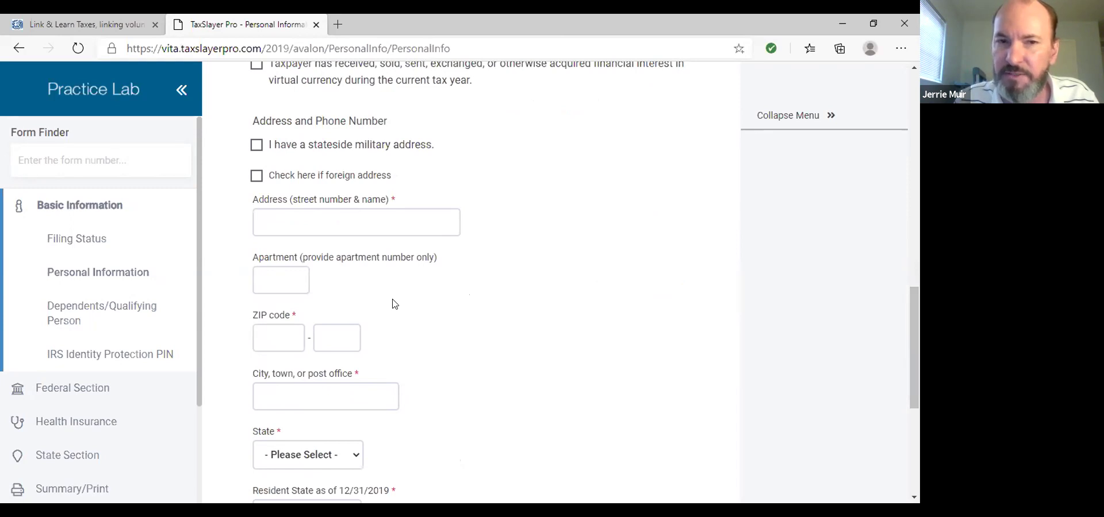
pyautogui.click(288, 219)
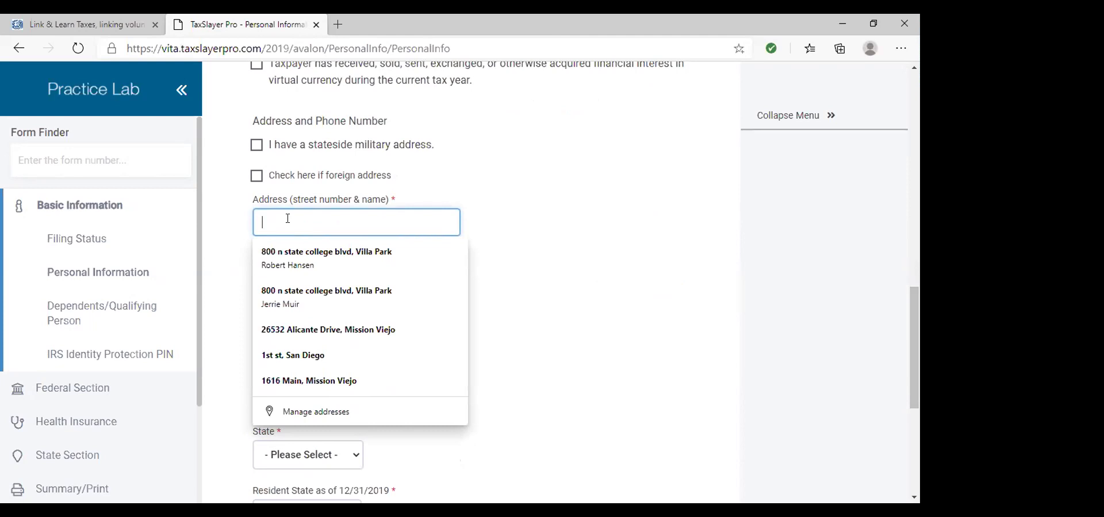
pyautogui.write('1616')
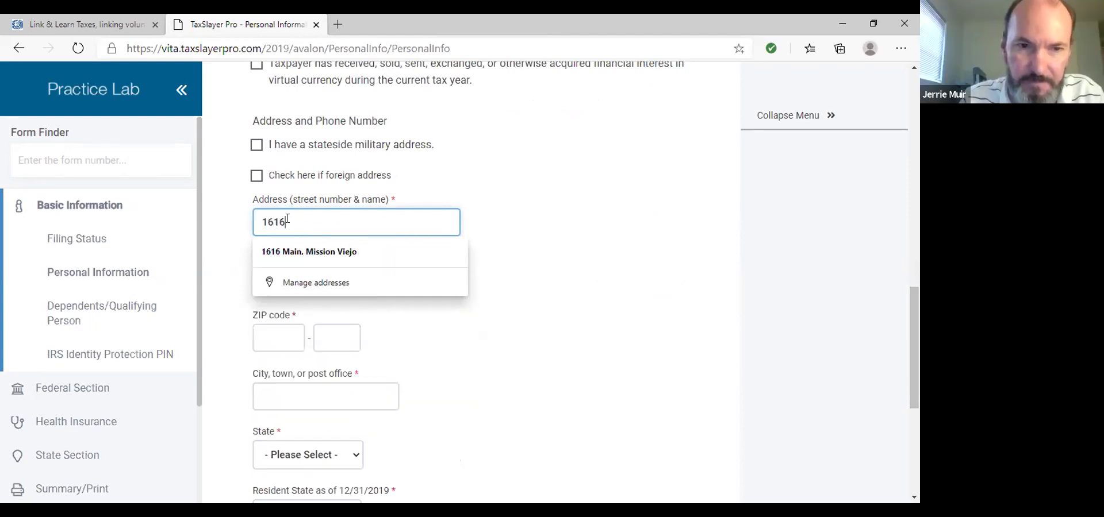
pyautogui.click(308, 252)
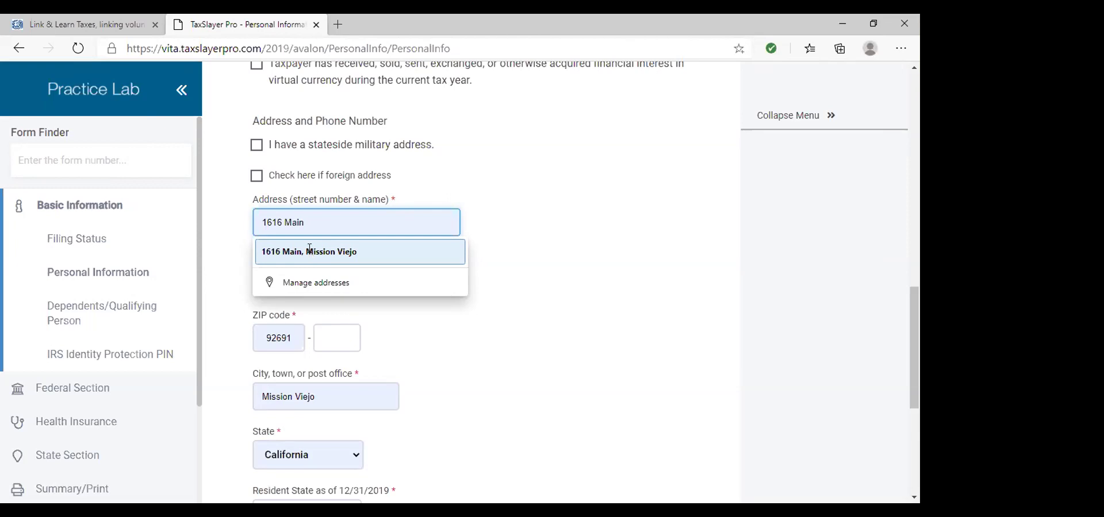
pyautogui.click(309, 253)
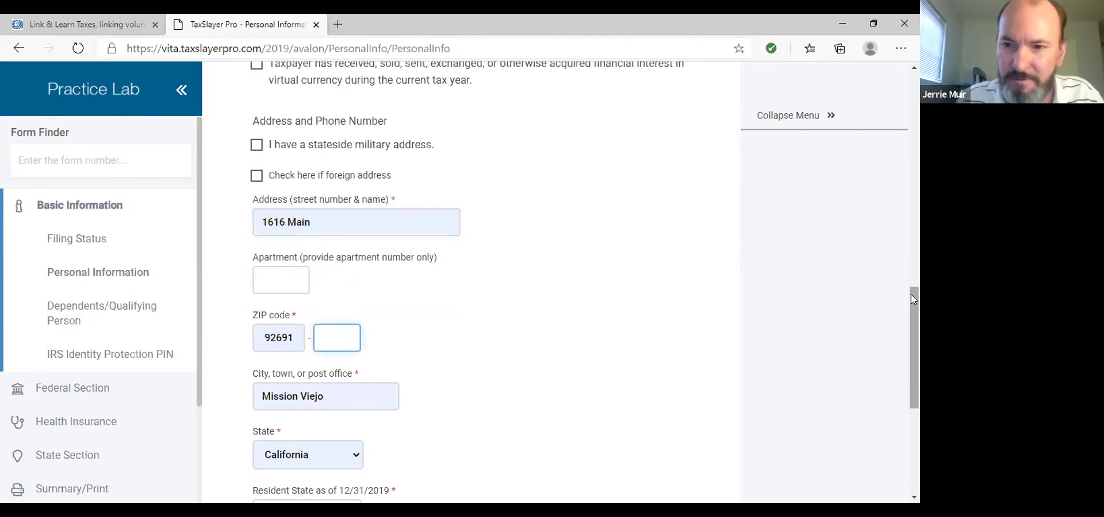
pyautogui.moveTo(911, 295); pyautogui.dragTo(918, 319)
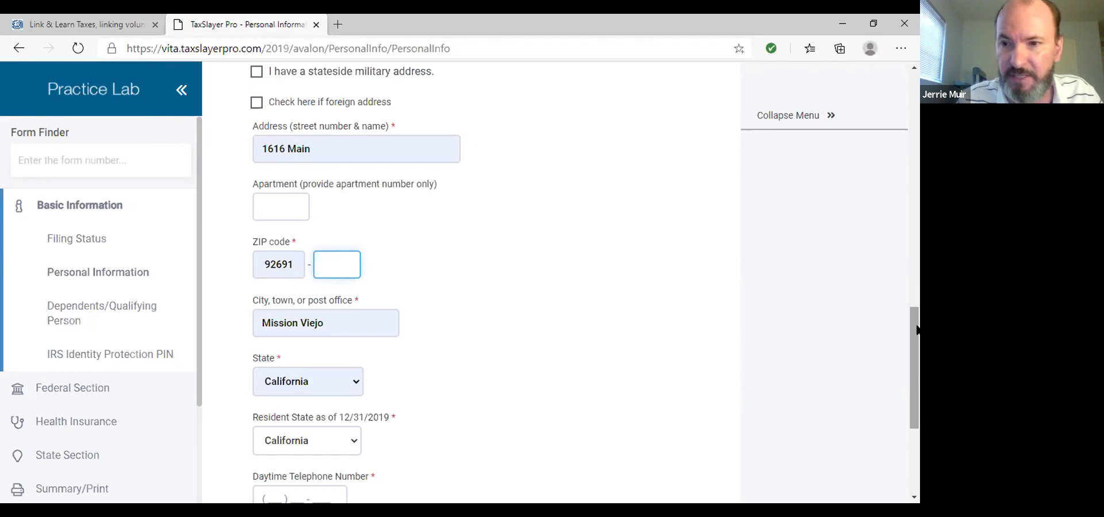
# Step: Enter the taxpayer's daytime phone number and save the Personal Information page
pyautogui.moveTo(916, 329); pyautogui.dragTo(916, 367)
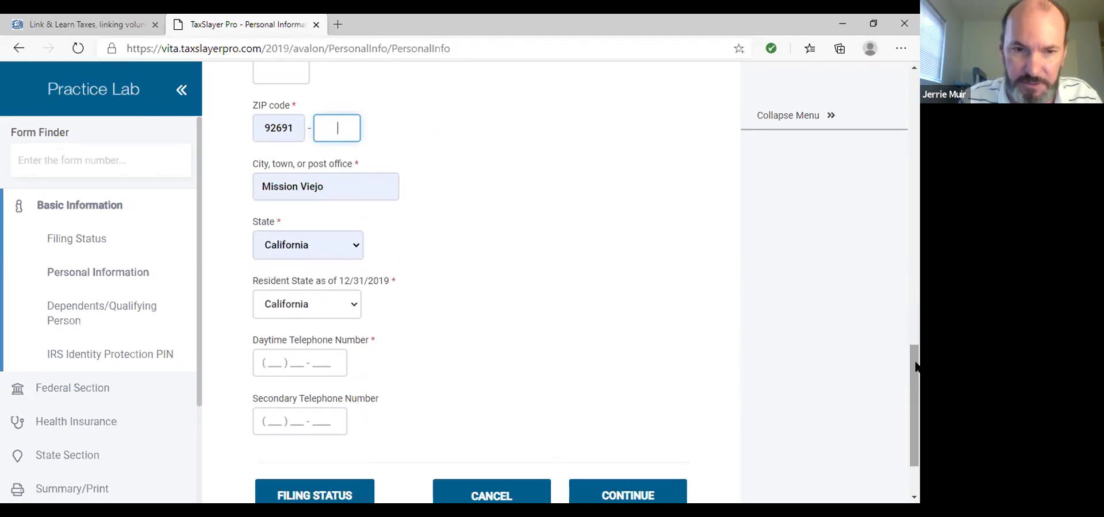
pyautogui.click(268, 358)
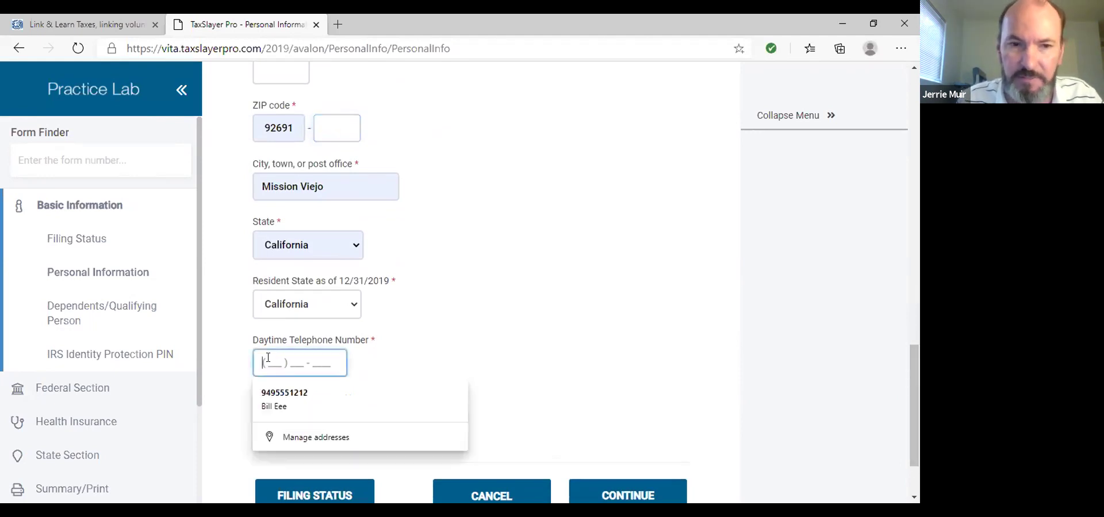
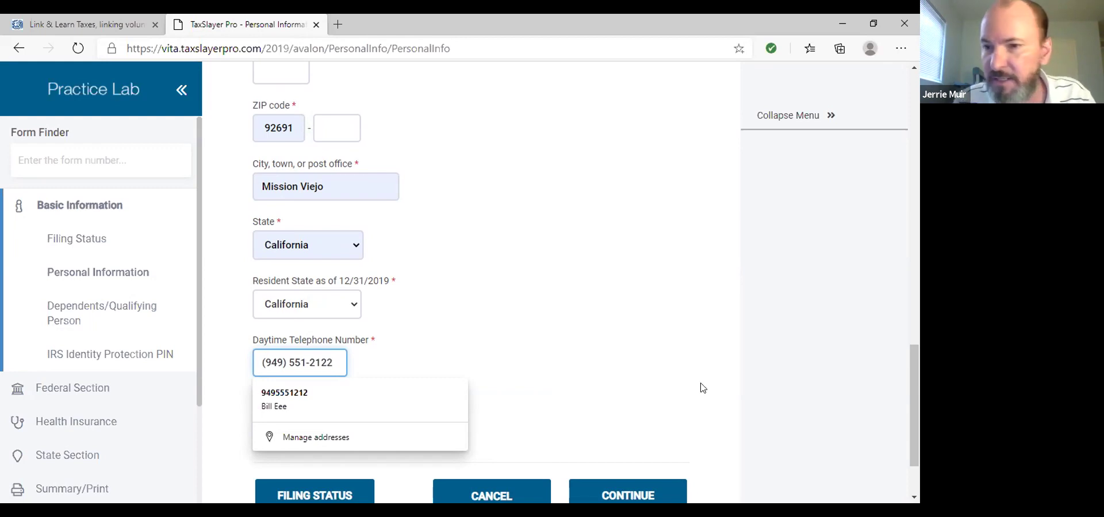
pyautogui.moveTo(913, 366); pyautogui.dragTo(914, 390)
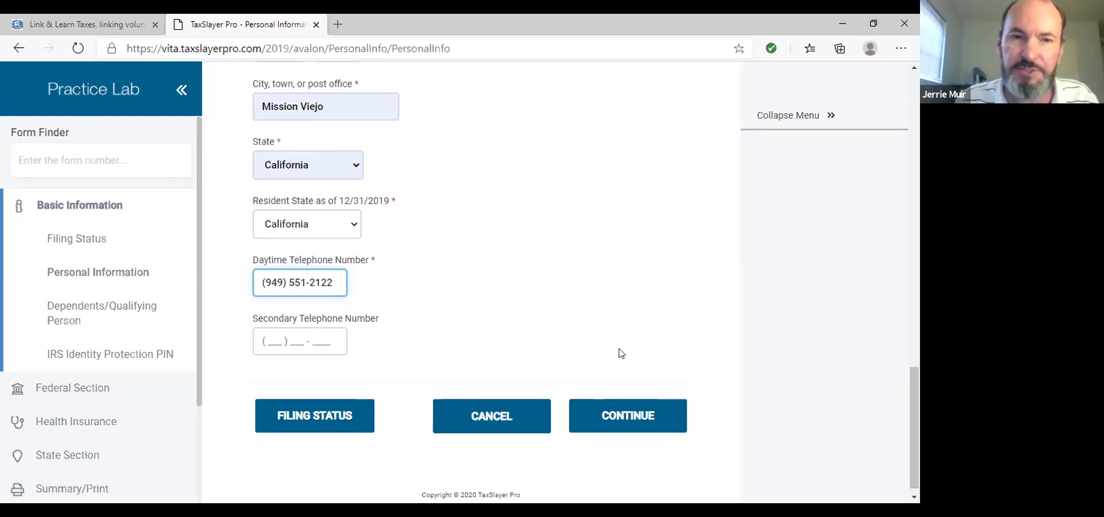
pyautogui.click(634, 419)
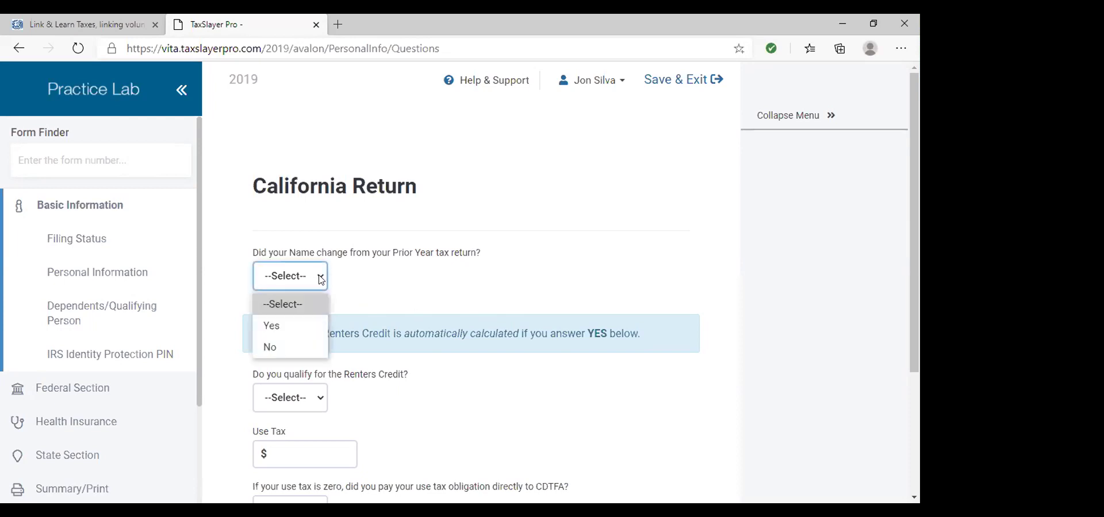
# Step: Answer No to the prior-year name-change question on the California Return page
pyautogui.click(294, 344)
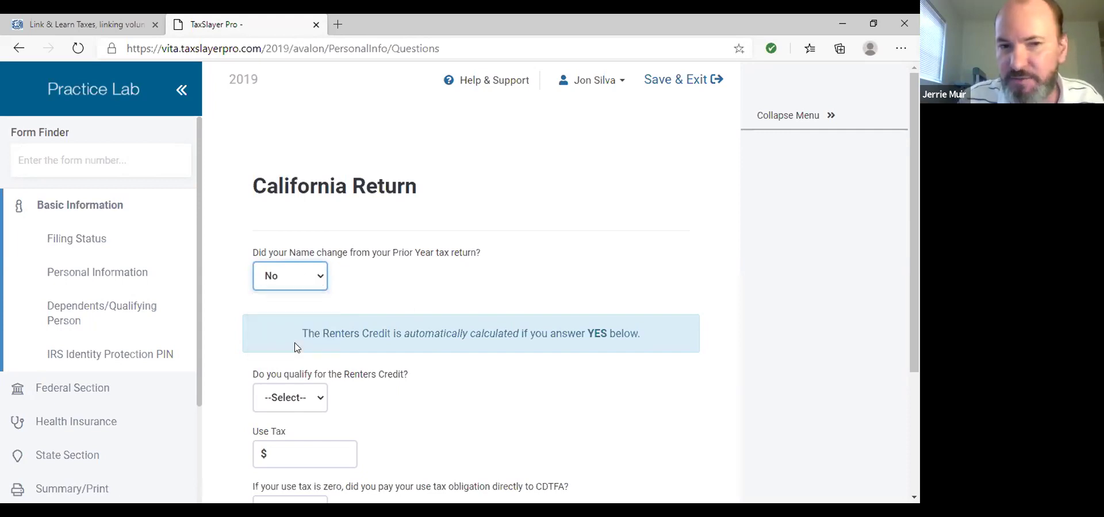
pyautogui.moveTo(910, 290); pyautogui.dragTo(911, 373)
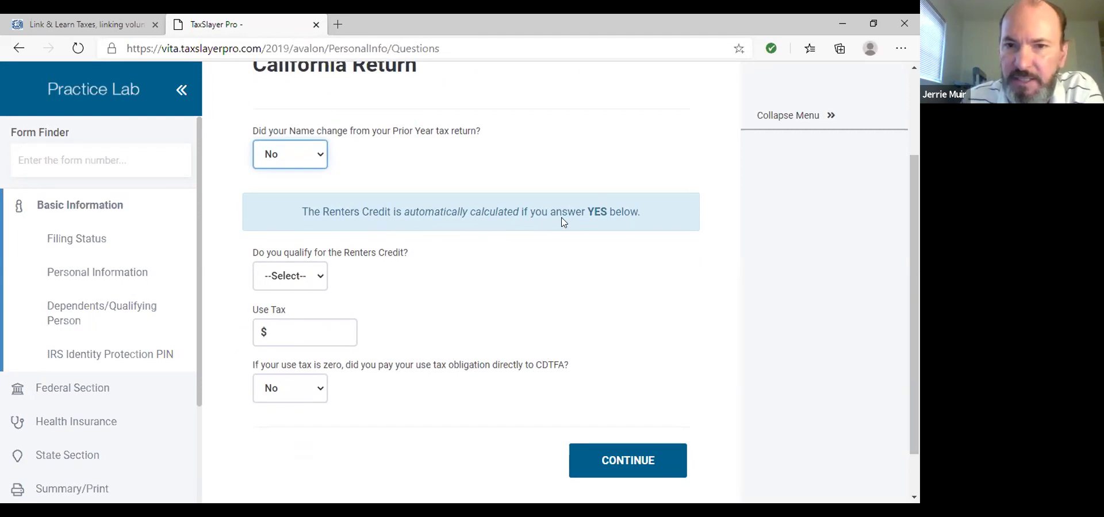
# Step: Answer Yes for Renters Credit, enter 0 for Use Tax, and save
pyautogui.click(321, 280)
pyautogui.click(271, 324)
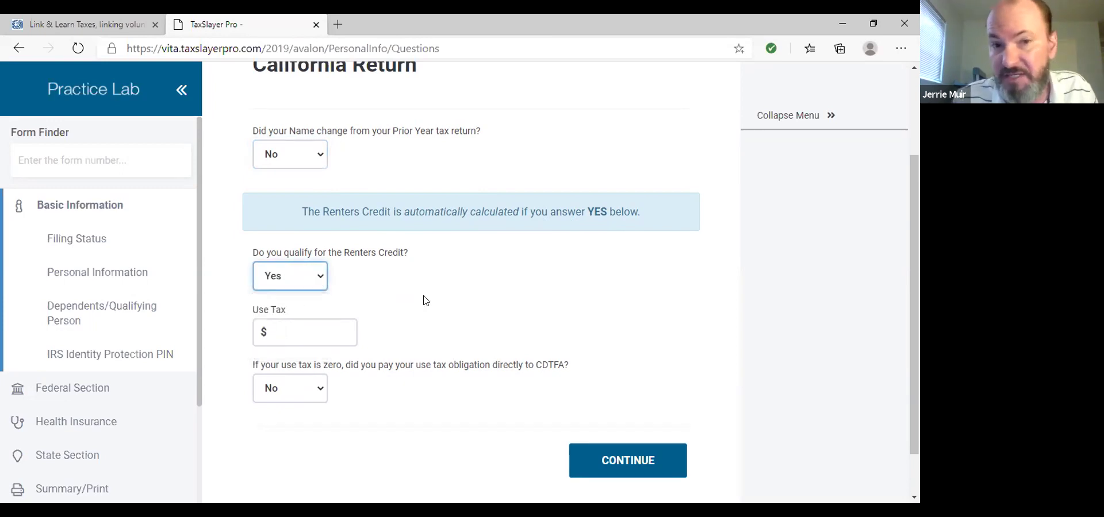
pyautogui.click(288, 332)
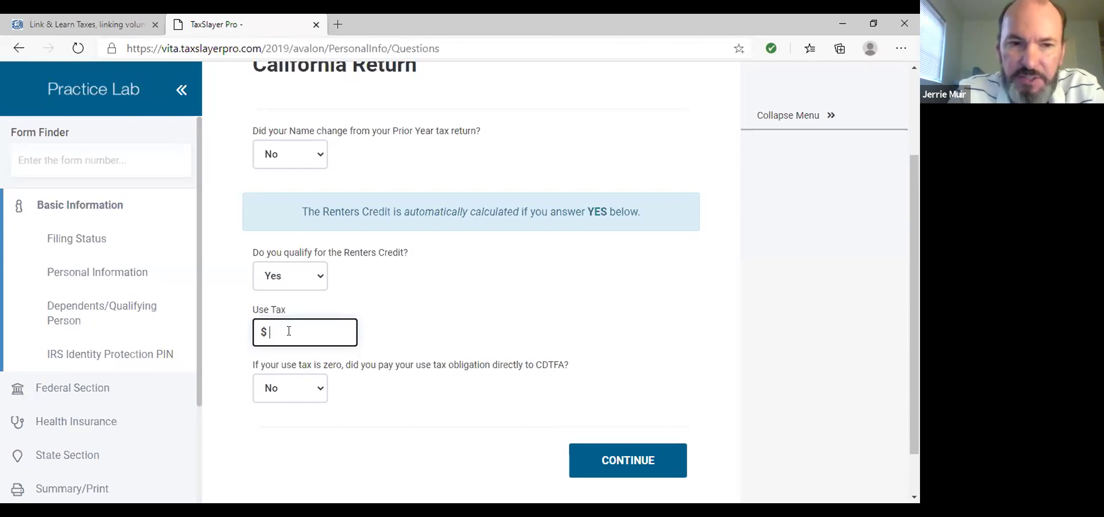
pyautogui.write('0')
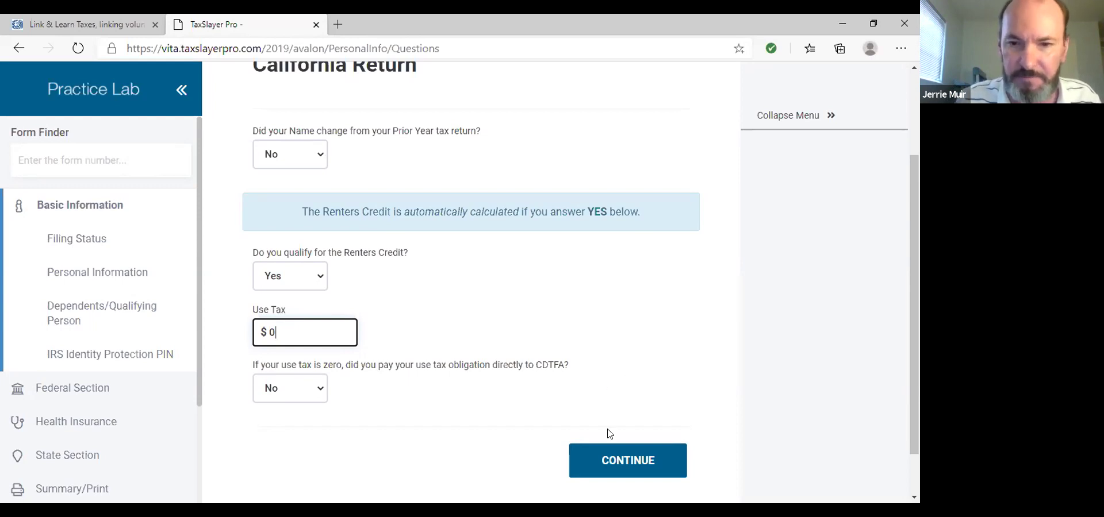
pyautogui.click(624, 462)
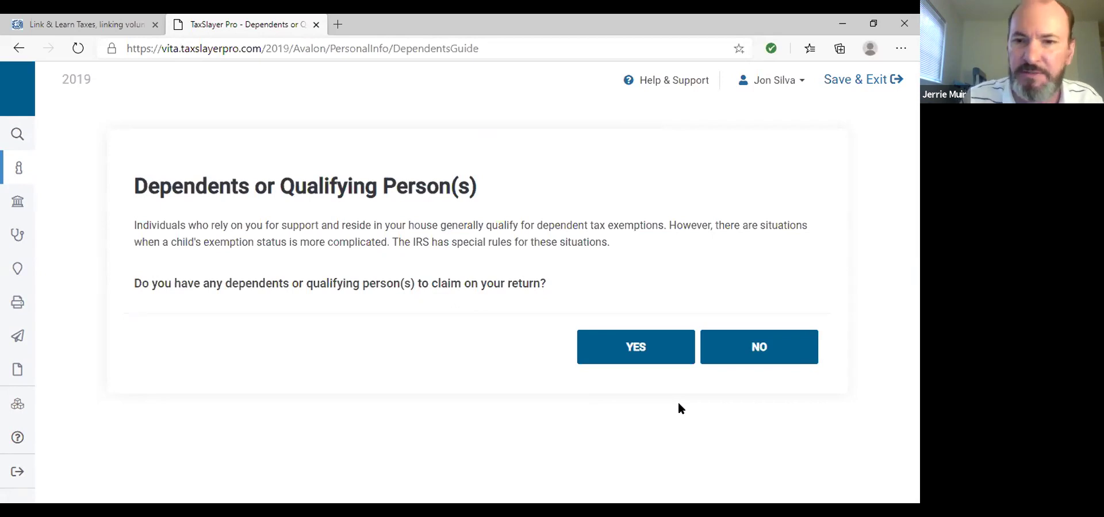
# Step: Answer No to dependents and begin a new W-2 from the Income list
pyautogui.click(729, 347)
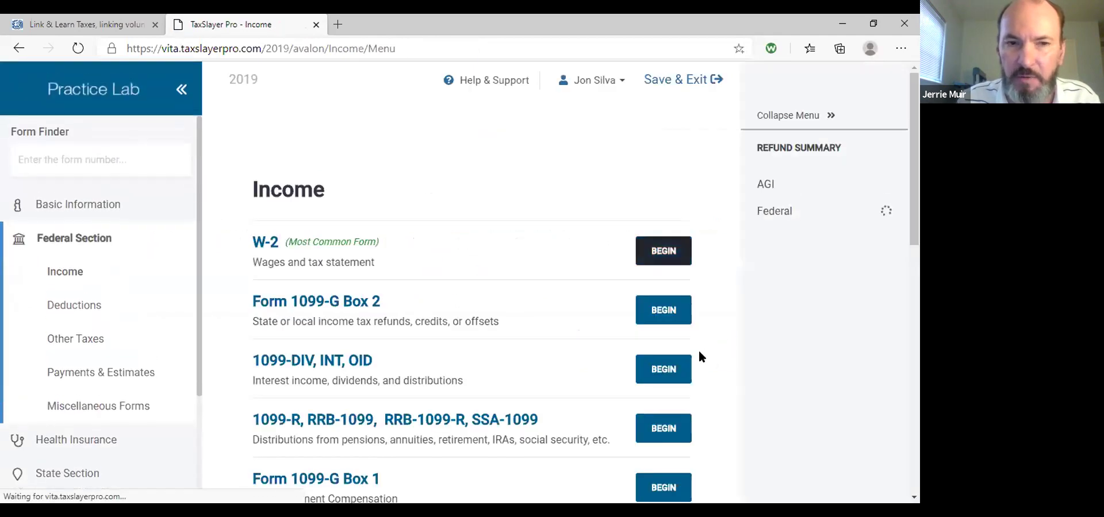
pyautogui.scroll(-3, 916, 254)
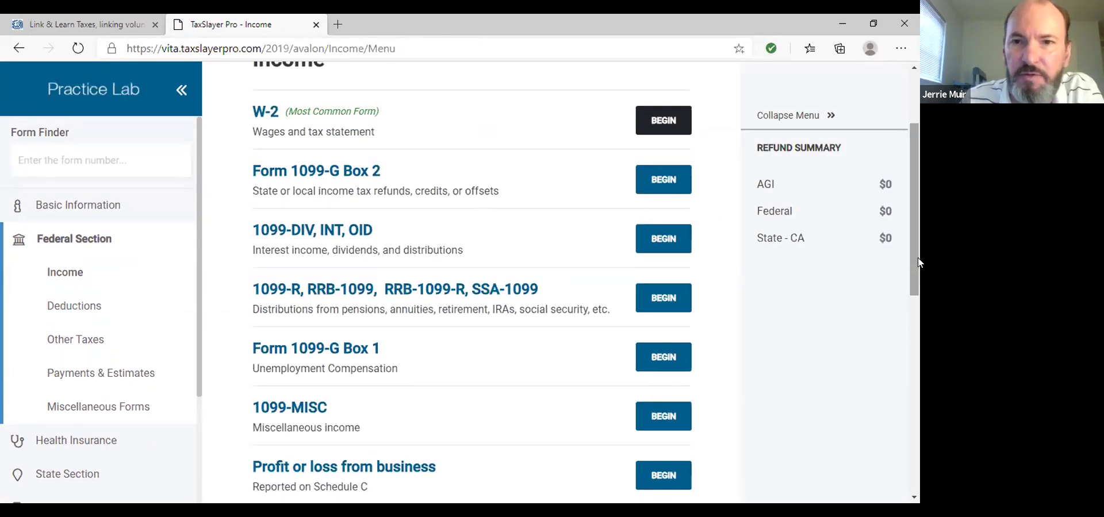
pyautogui.click(663, 122)
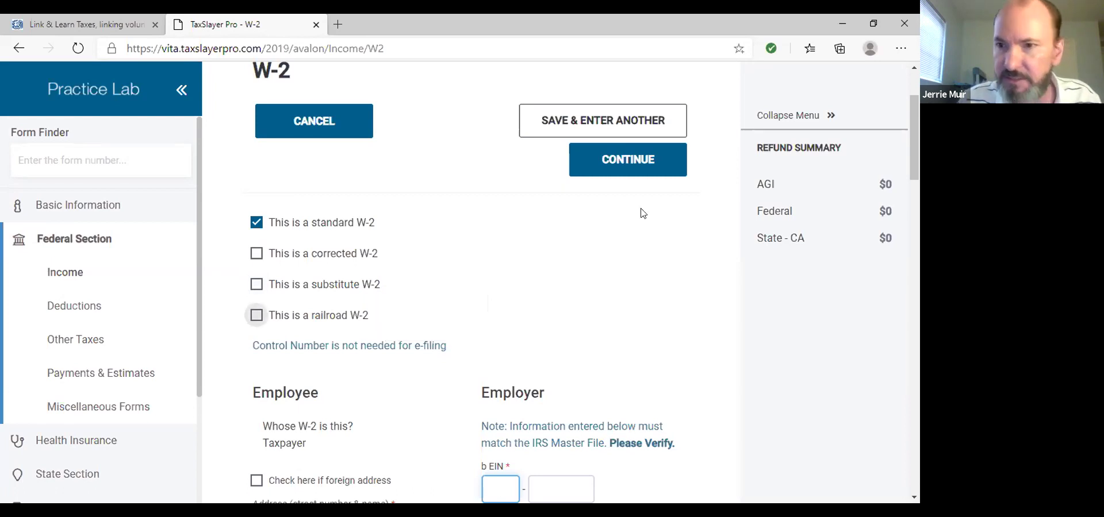
# Step: Enter the employer's EIN and autofill Bank of America with its San Diego address
pyautogui.scroll(-4, 917, 172)
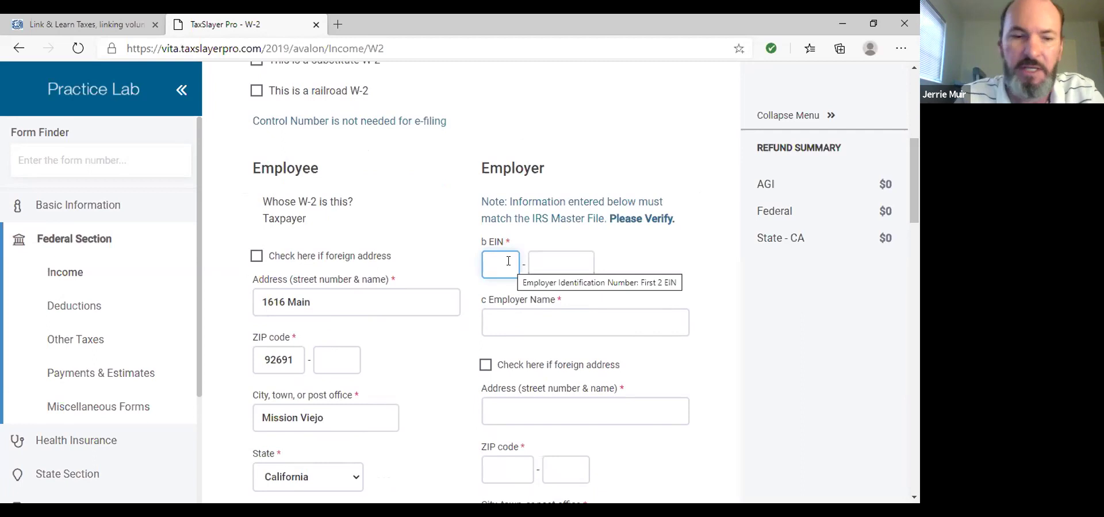
pyautogui.write('95')
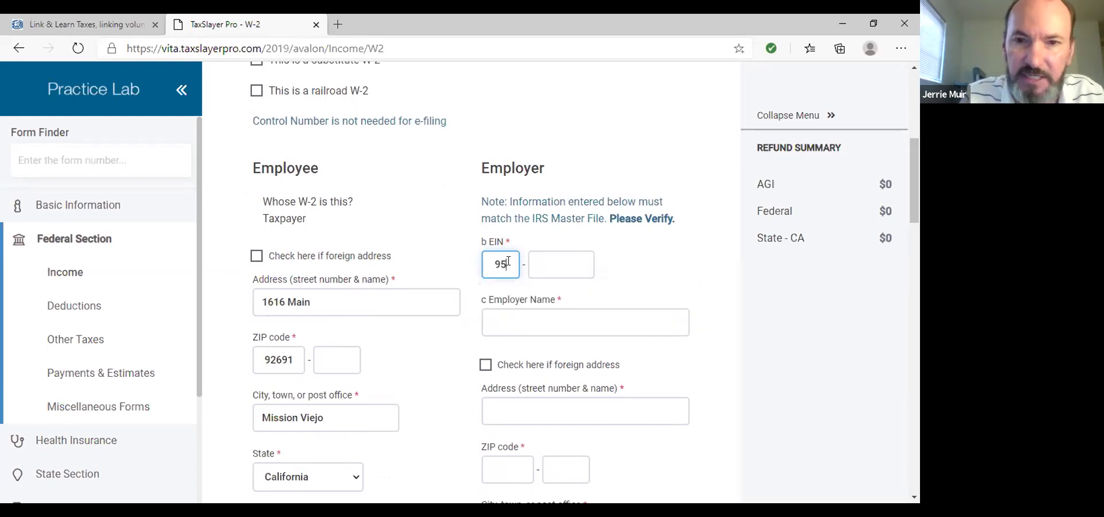
pyautogui.write('1234567')
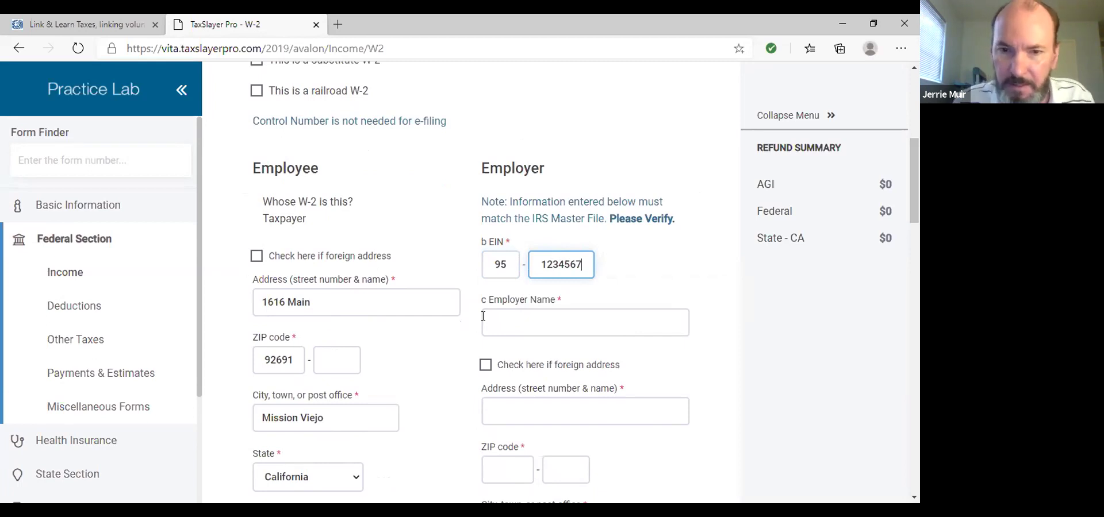
pyautogui.click(514, 311)
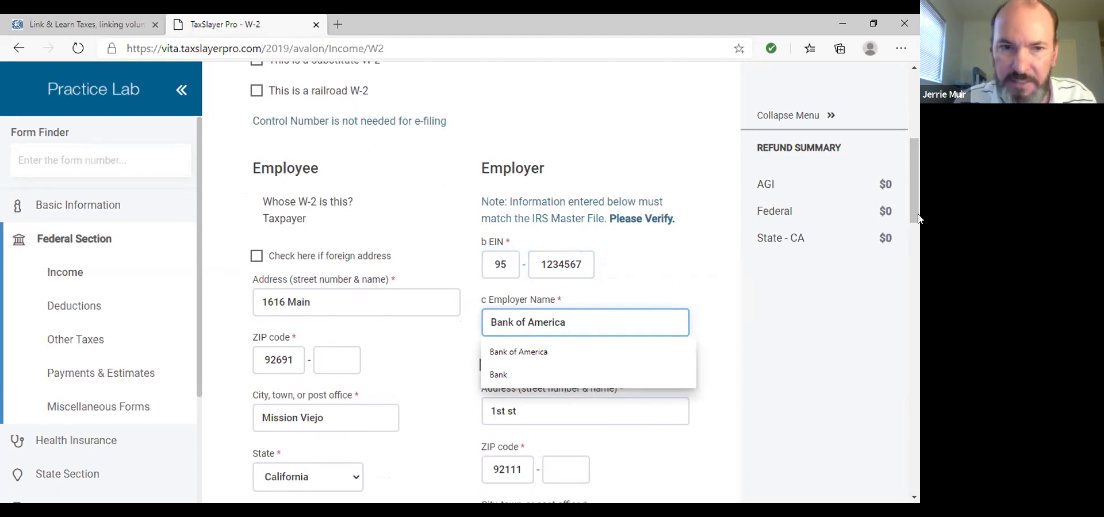
pyautogui.scroll(-5, 917, 218)
pyautogui.moveTo(917, 233); pyautogui.dragTo(917, 264)
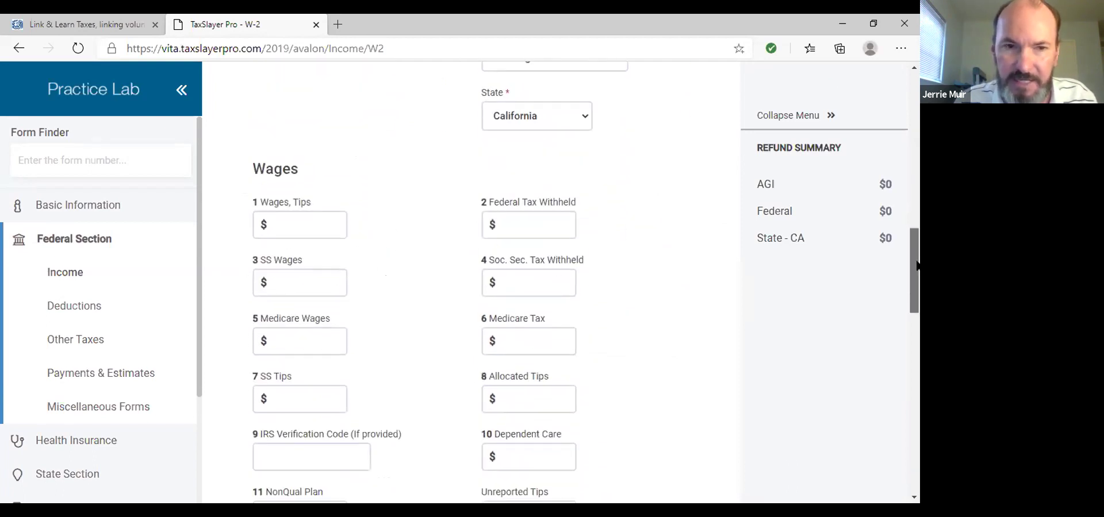
# Step: Enter box 1 wages of 50000 and box 2 federal withholding of 5000
pyautogui.click(312, 226)
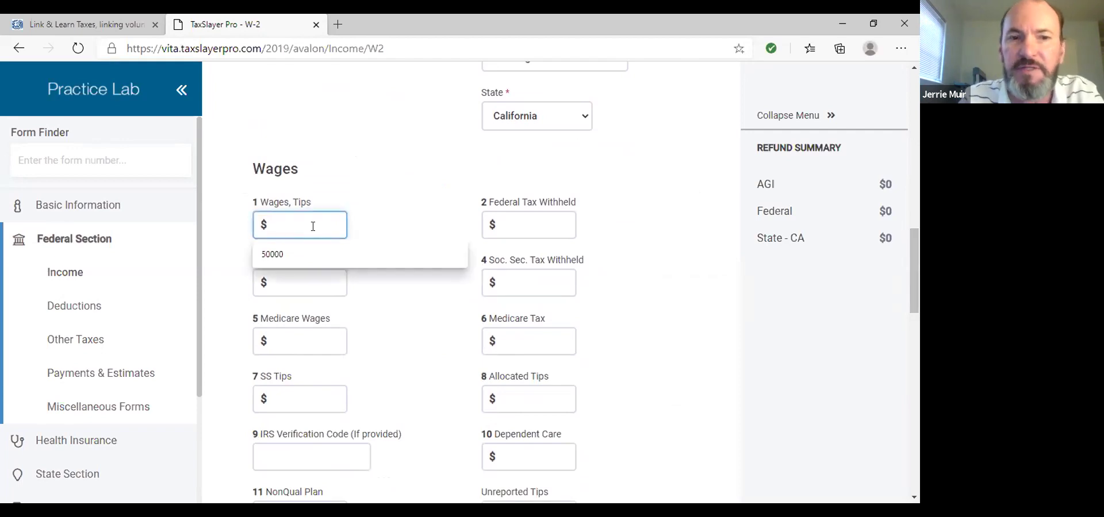
pyautogui.click(282, 255)
pyautogui.click(505, 224)
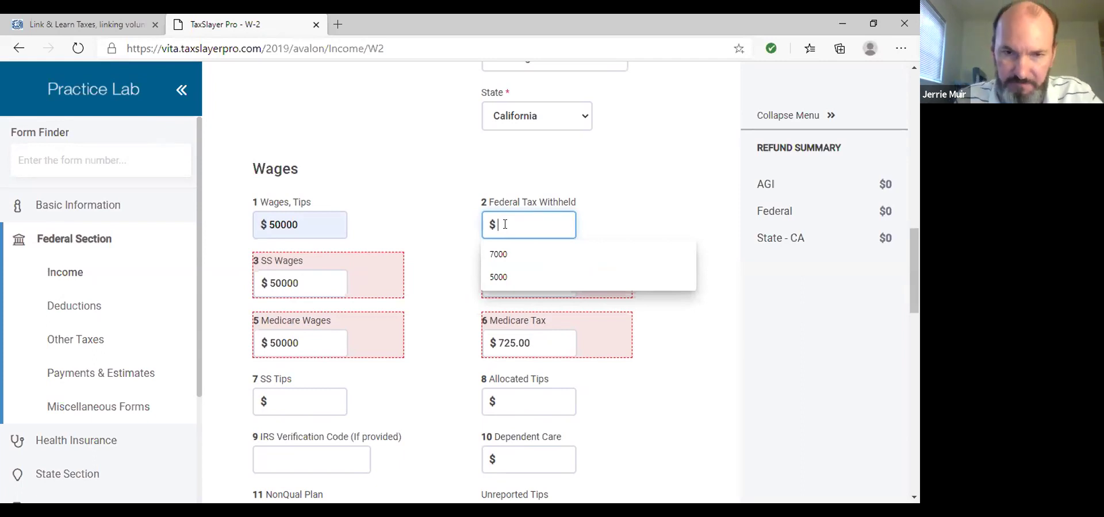
pyautogui.click(501, 280)
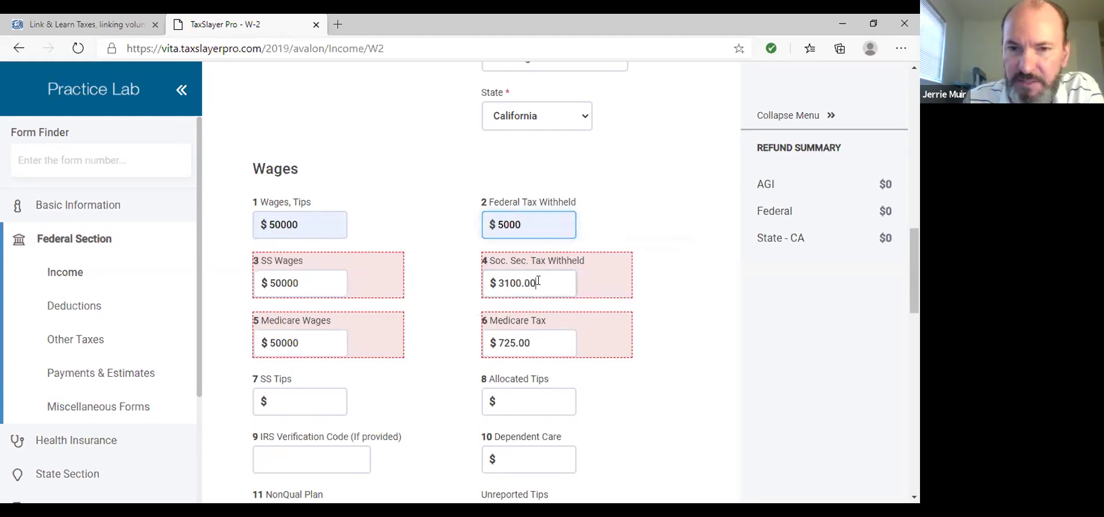
# Step: Correct box 4 Social Security tax to 3101, leaving Medicare tax at 725.00
pyautogui.click(538, 282)
pyautogui.press('BackSpace')
pyautogui.press('BackSpace')
pyautogui.press('BackSpace')
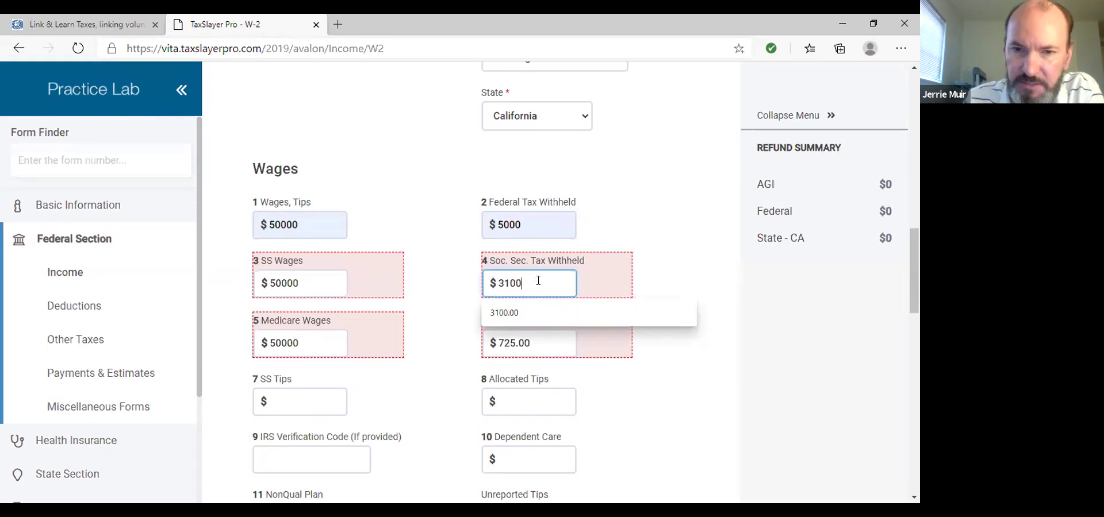
pyautogui.press('BackSpace')
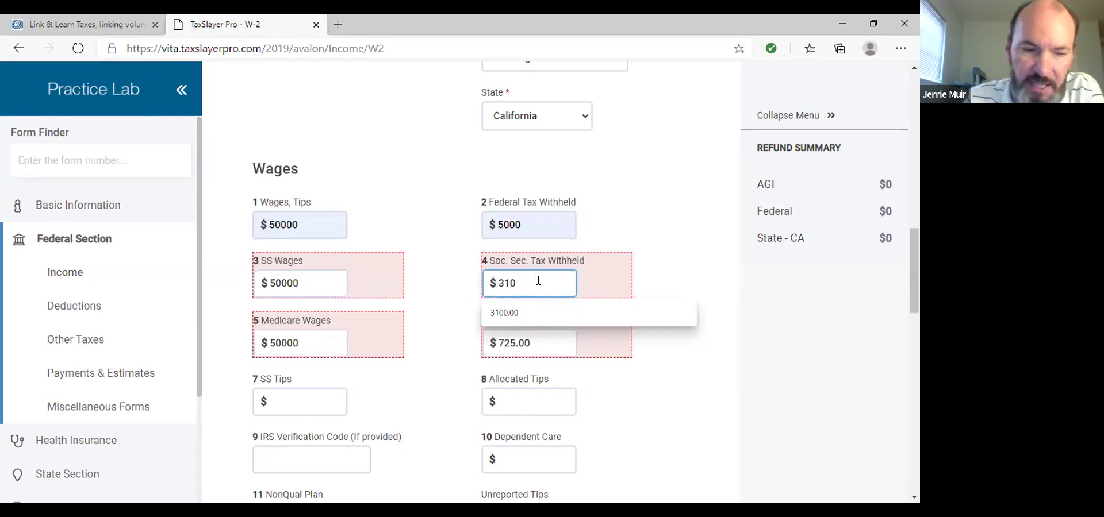
pyautogui.write('1')
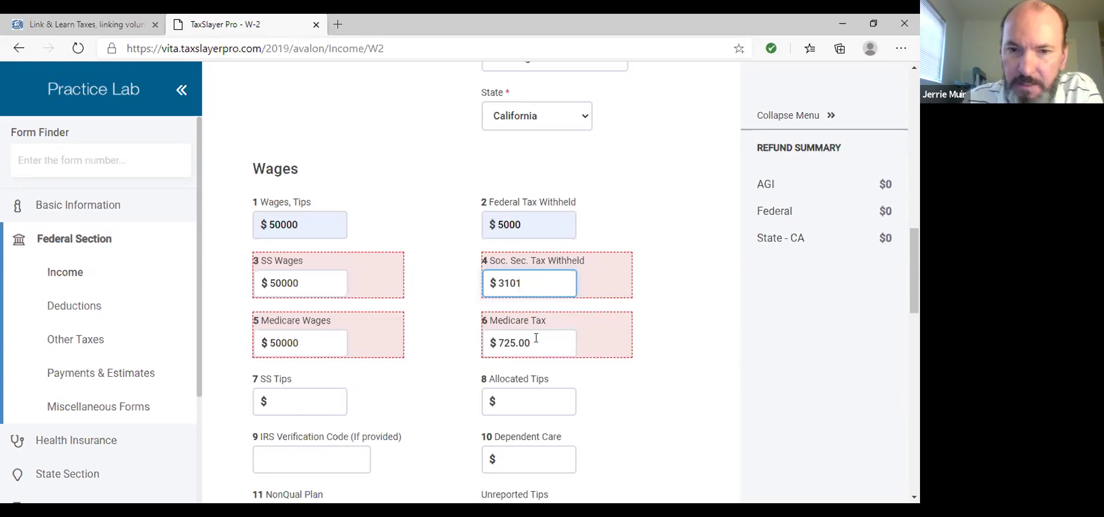
pyautogui.click(535, 347)
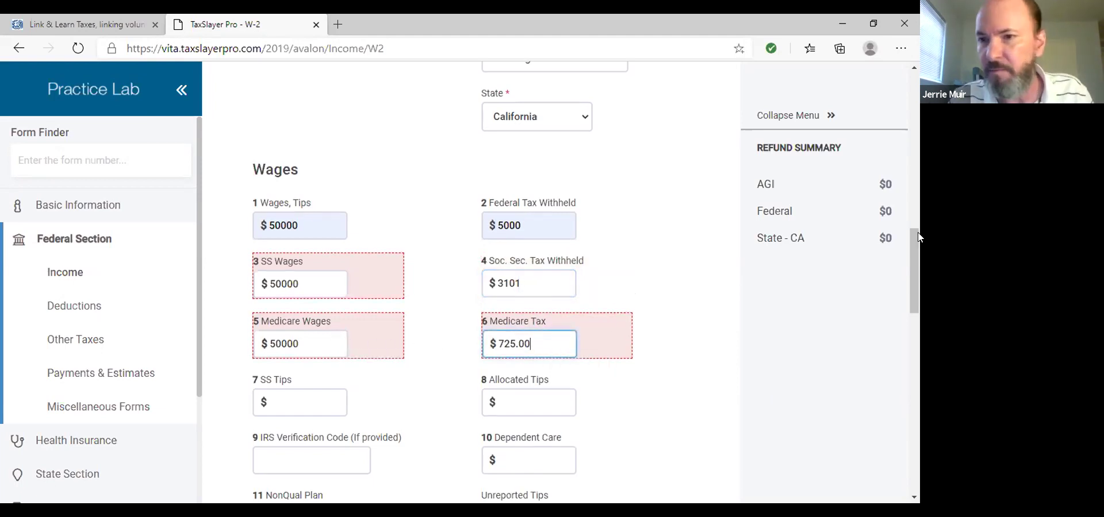
pyautogui.moveTo(916, 244); pyautogui.dragTo(917, 307)
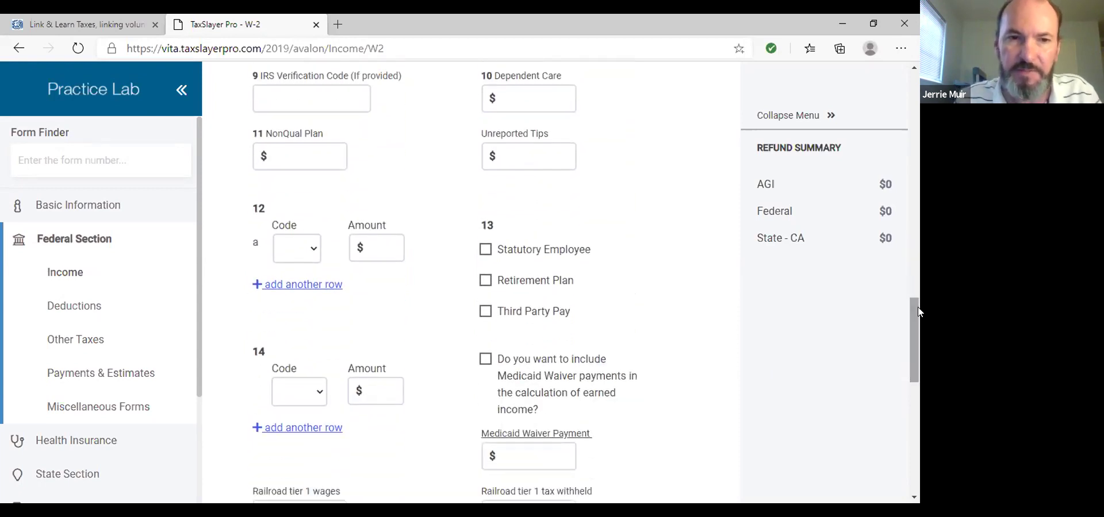
# Step: Add a box 12a entry with code DD and amount 4000
pyautogui.click(311, 251)
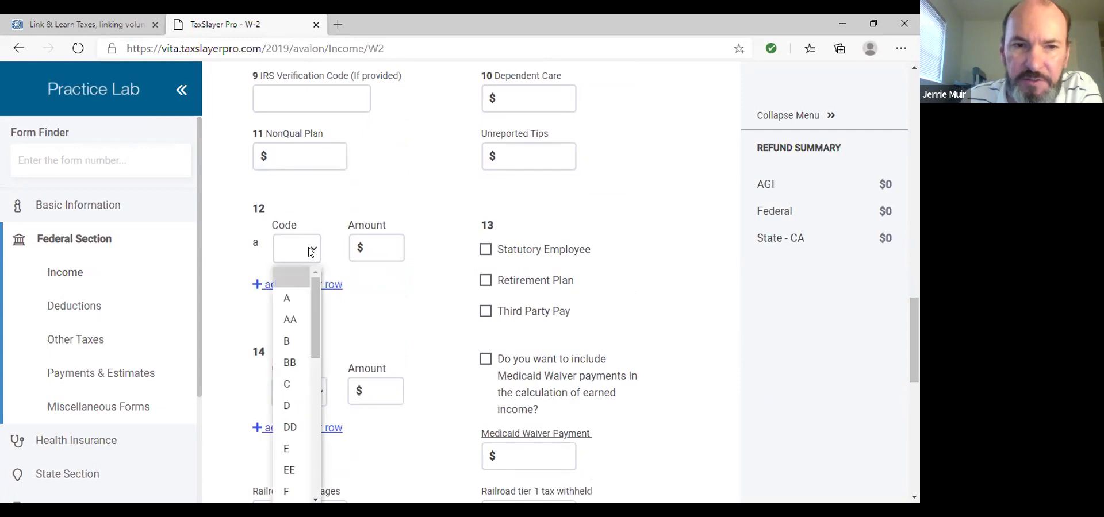
pyautogui.moveTo(318, 300); pyautogui.dragTo(306, 285)
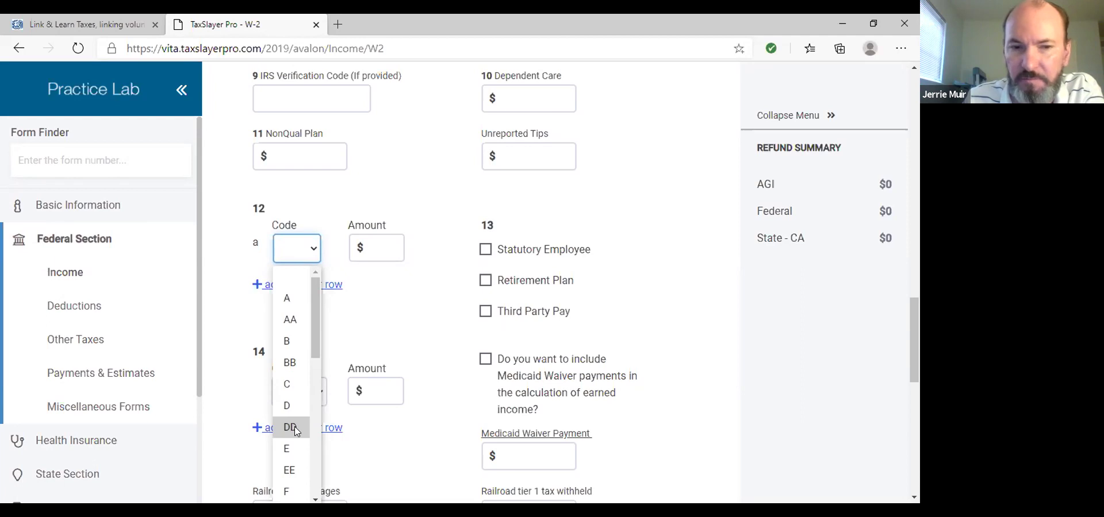
pyautogui.click(294, 427)
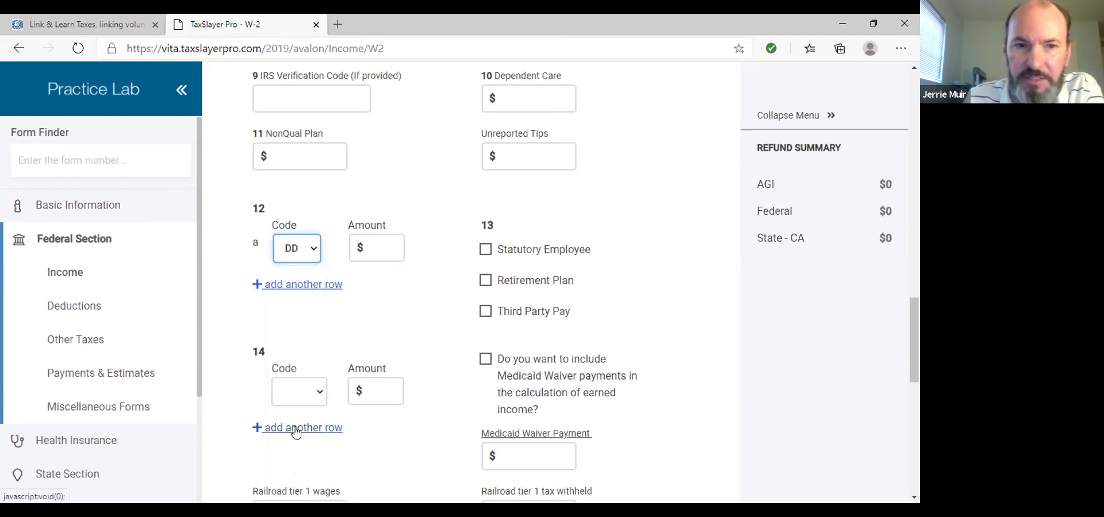
pyautogui.click(376, 246)
pyautogui.write('4000')
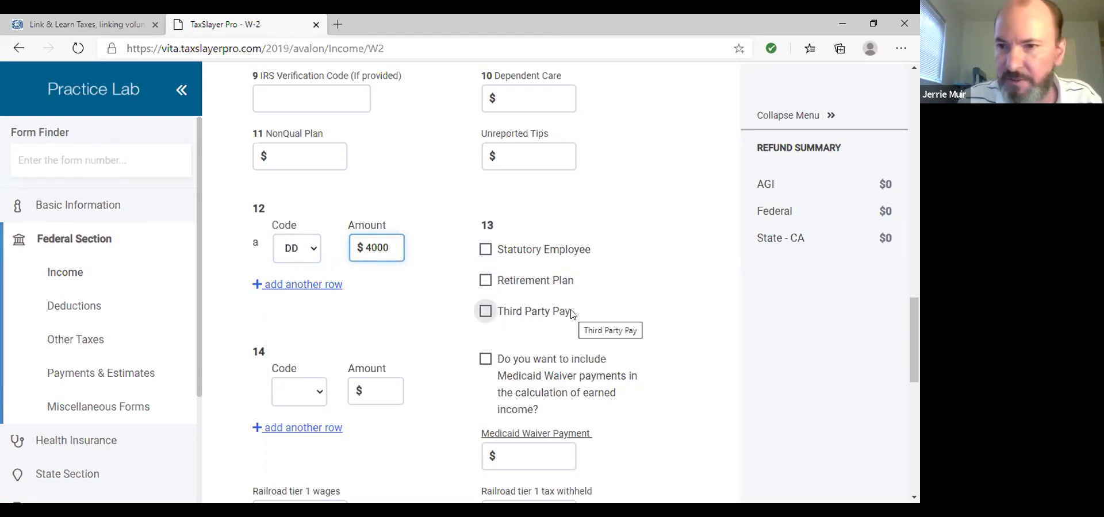
# Step: Add a box 14 entry with code CA SDI and amount 300
pyautogui.moveTo(908, 313); pyautogui.dragTo(908, 322)
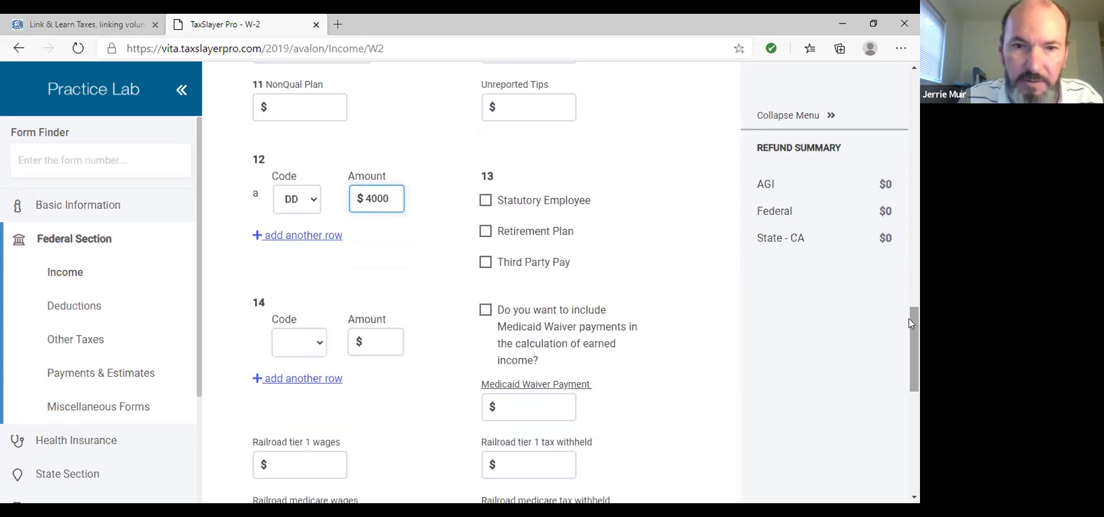
pyautogui.click(318, 344)
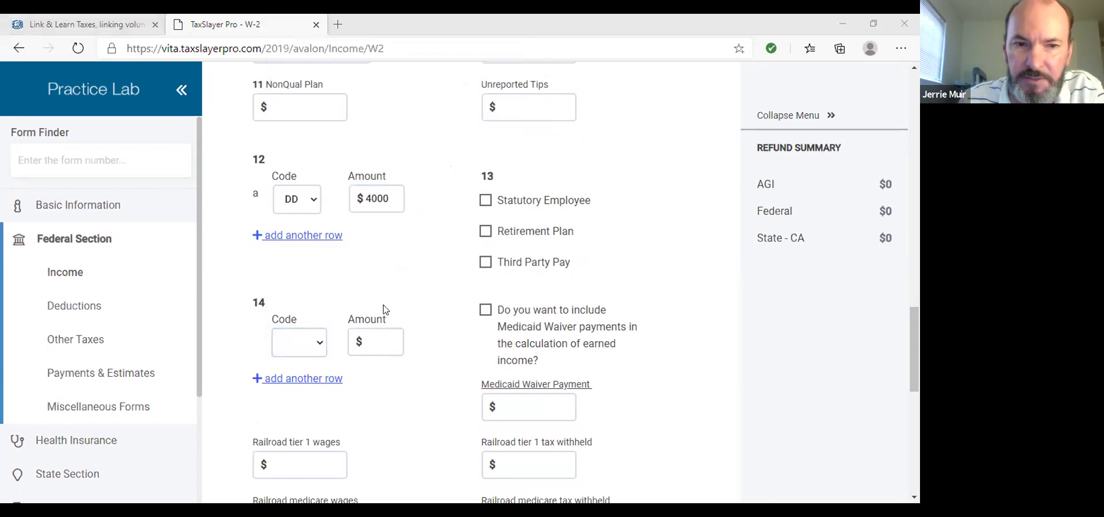
pyautogui.click(320, 345)
pyautogui.click(342, 37)
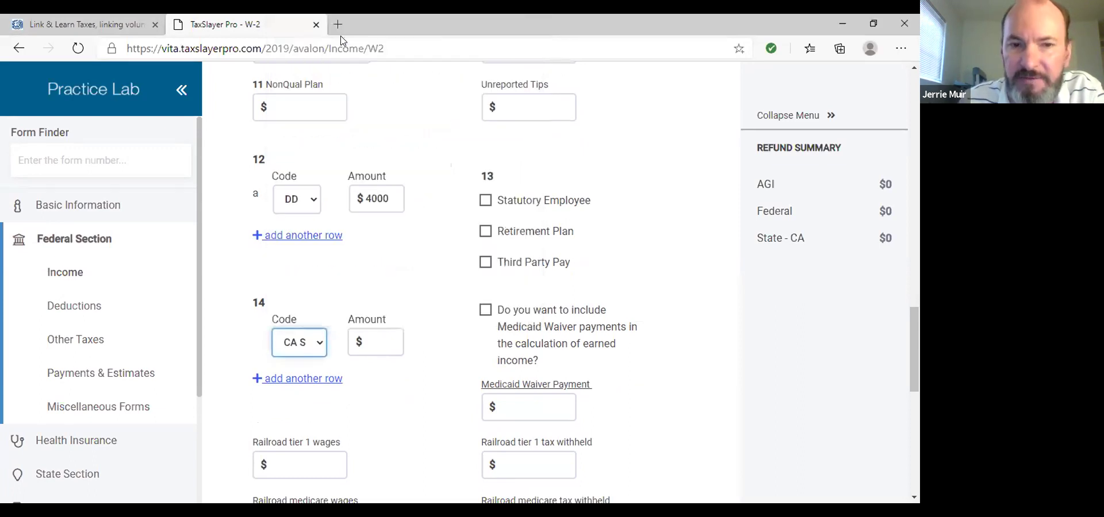
pyautogui.click(373, 334)
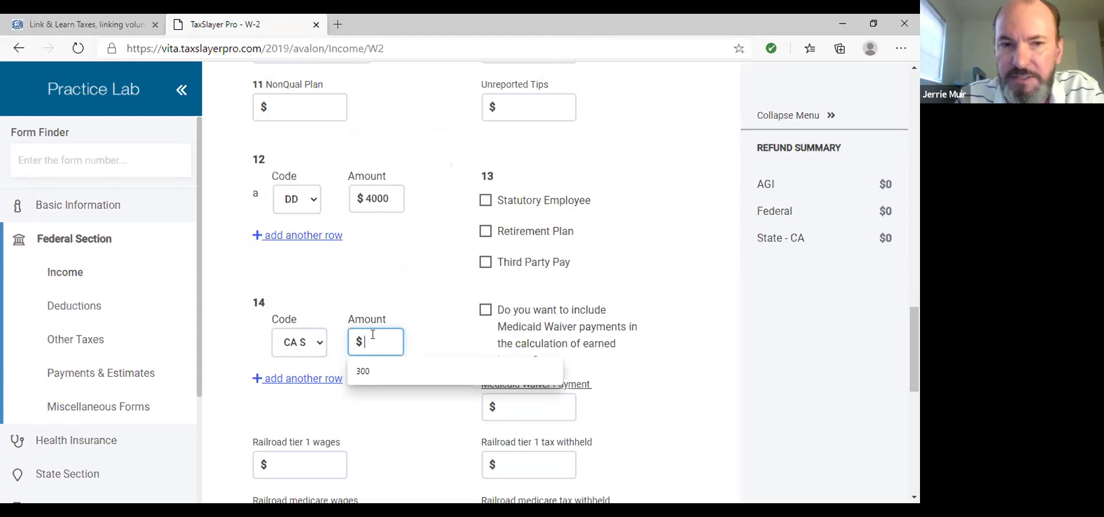
pyautogui.write('300')
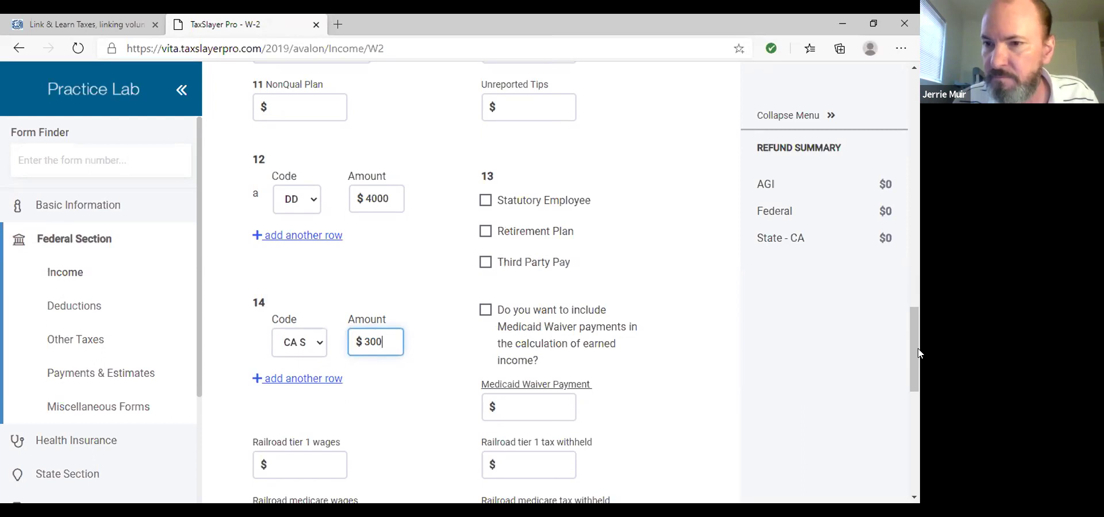
pyautogui.moveTo(914, 358); pyautogui.dragTo(909, 417)
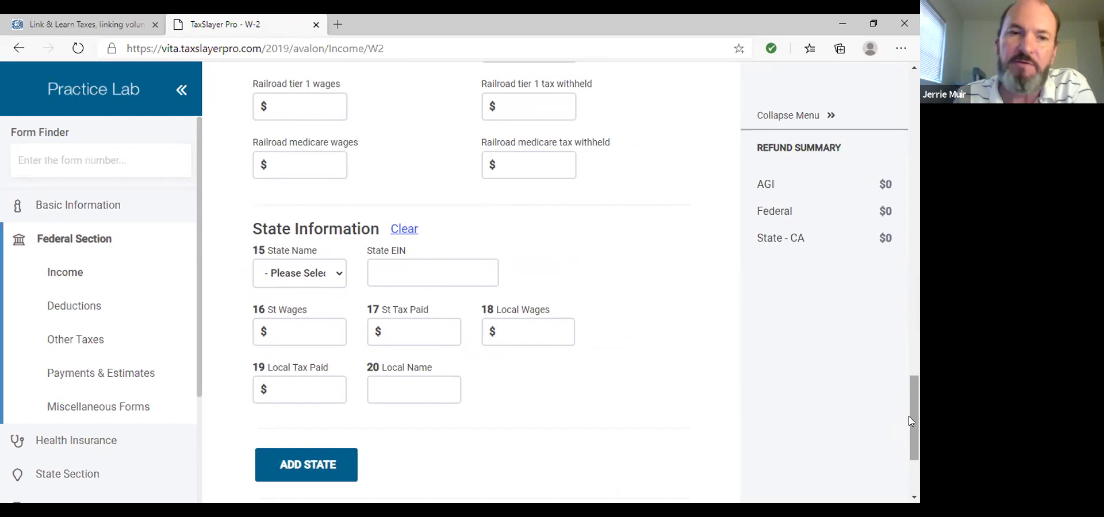
# Step: Fill the W-2 box 15 state section: California, state EIN 12345678, state tax paid $2000
pyautogui.click(340, 279)
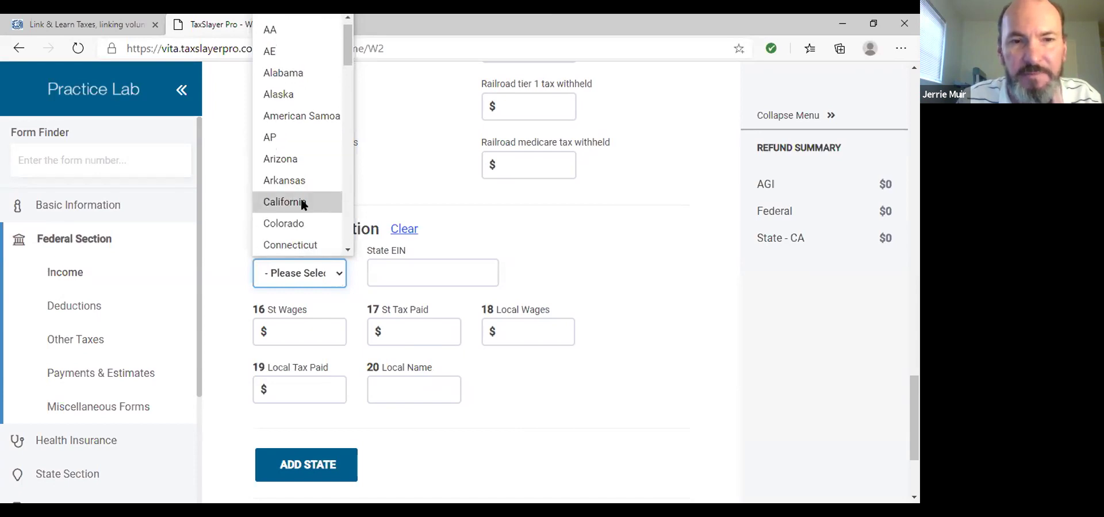
pyautogui.click(302, 200)
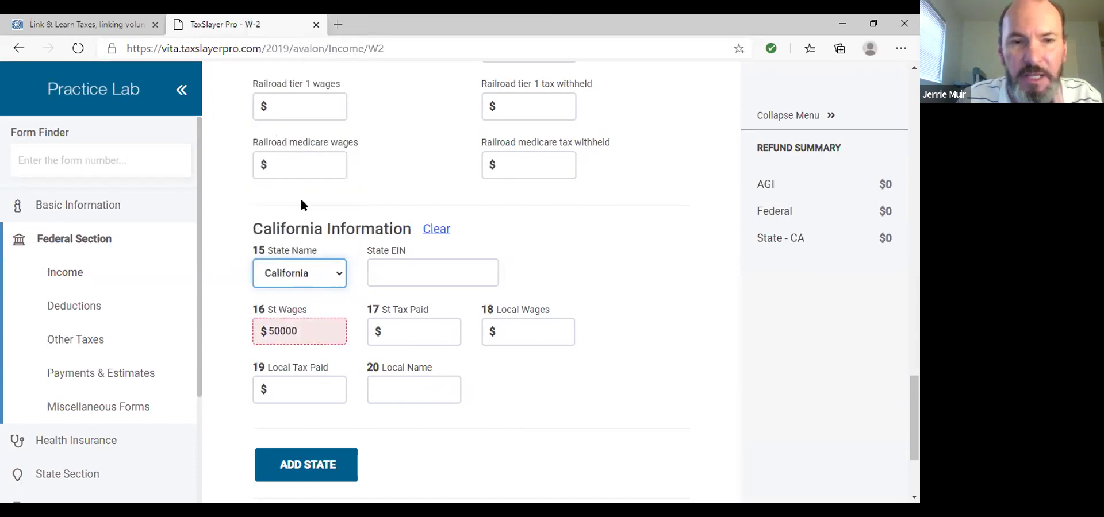
pyautogui.click(385, 275)
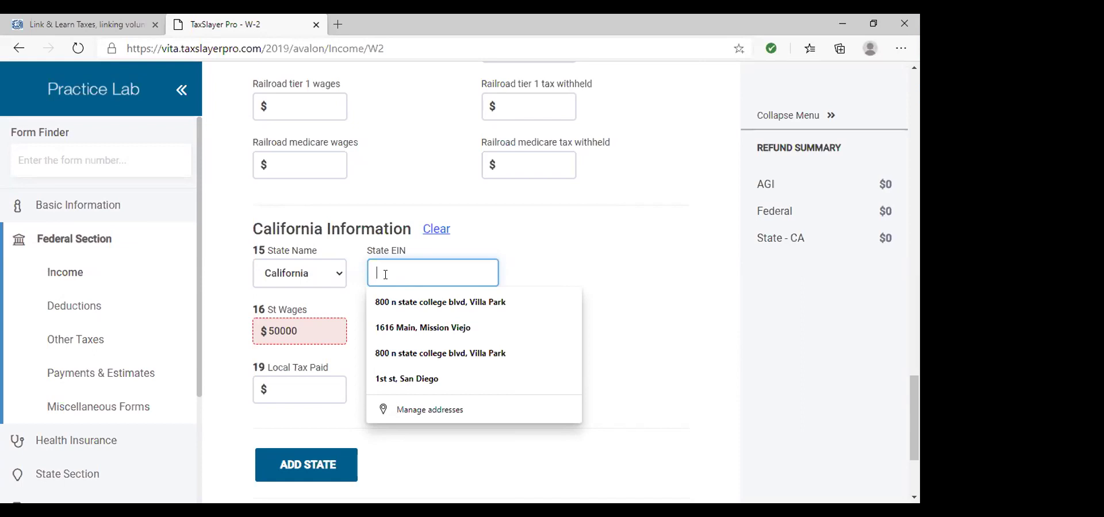
pyautogui.write('123')
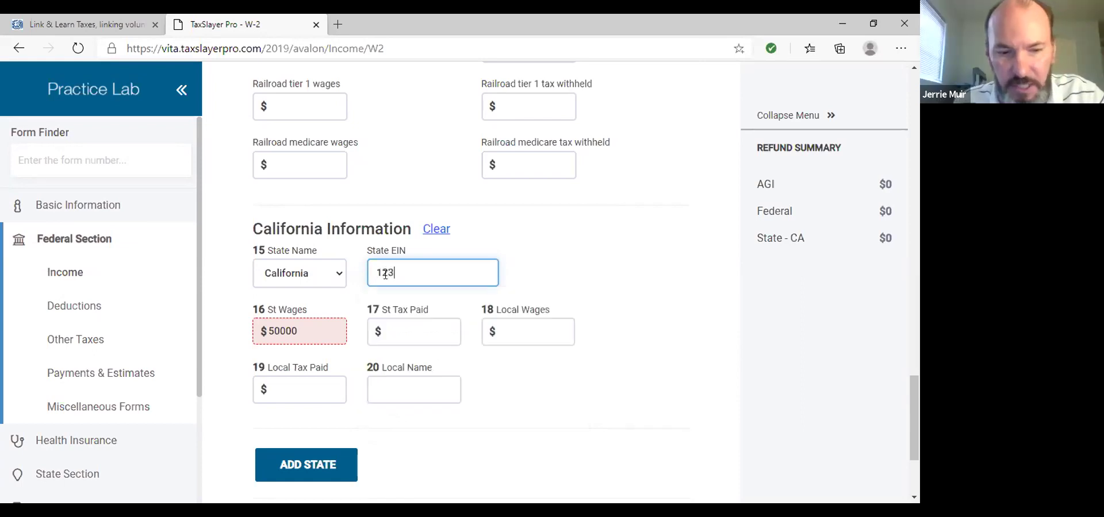
pyautogui.write('45678')
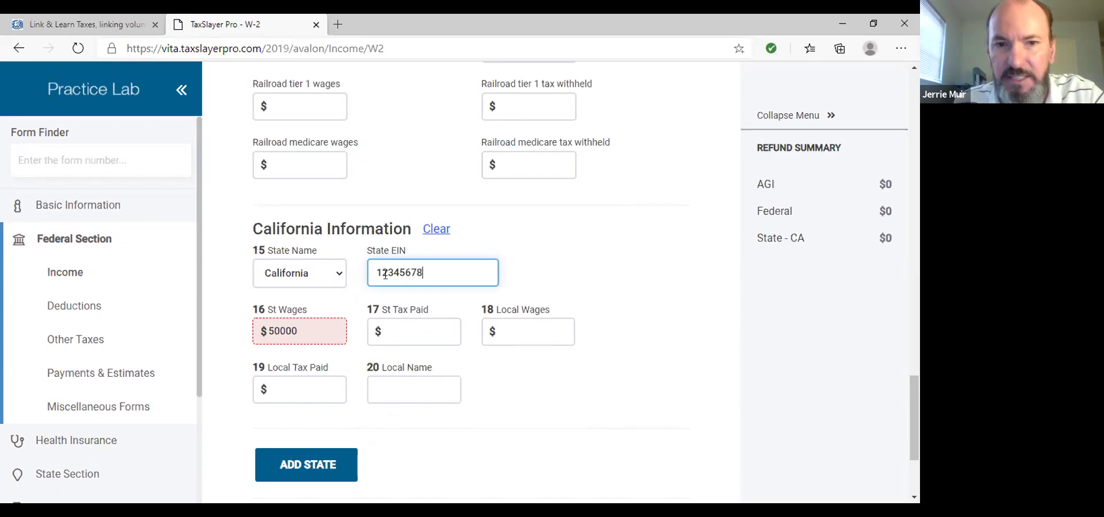
pyautogui.click(420, 331)
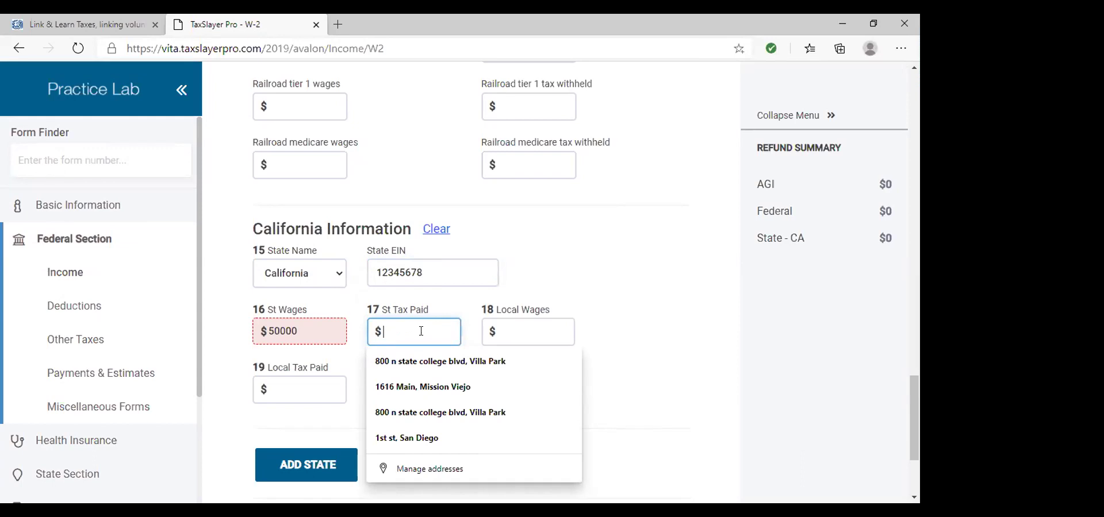
pyautogui.write('2000')
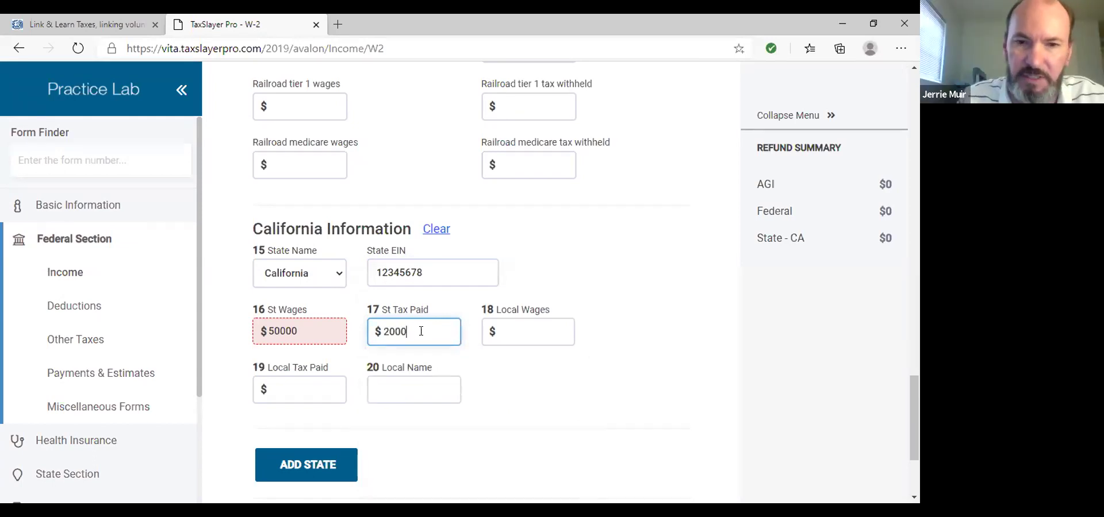
pyautogui.click(524, 326)
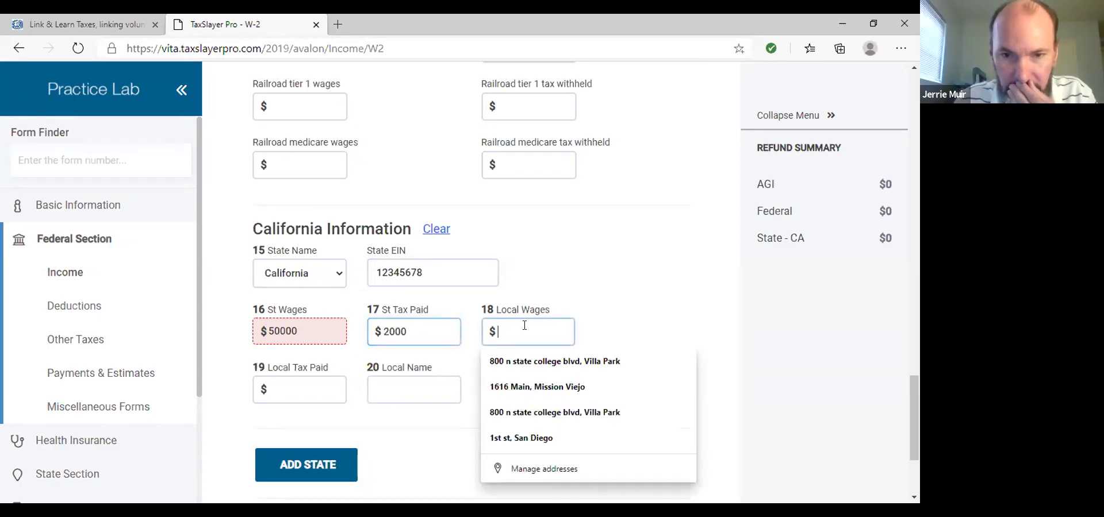
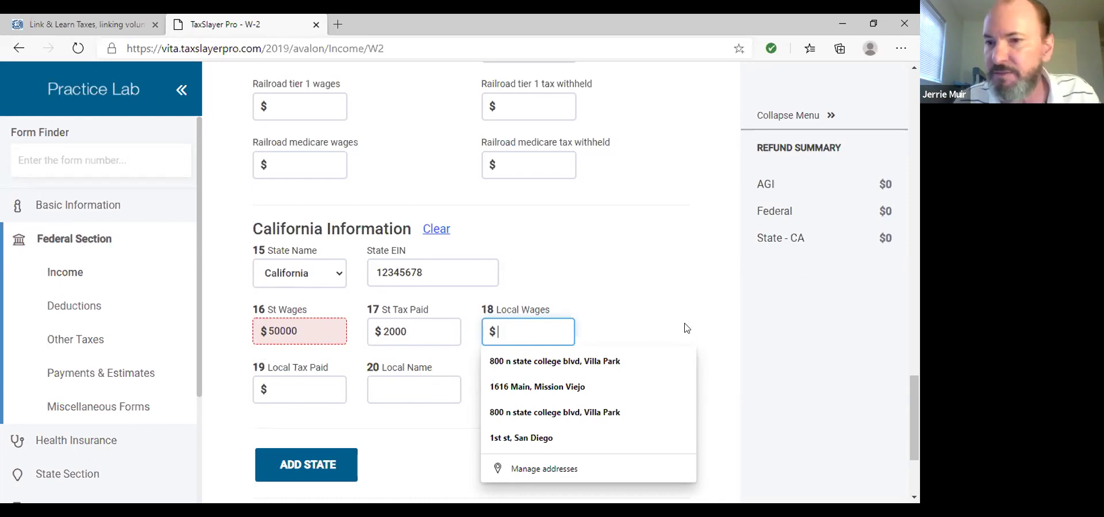
# Step: Save the Bank of America W-2 with $50,000 wages and $5,000 federal withholding
pyautogui.moveTo(914, 426); pyautogui.dragTo(915, 458)
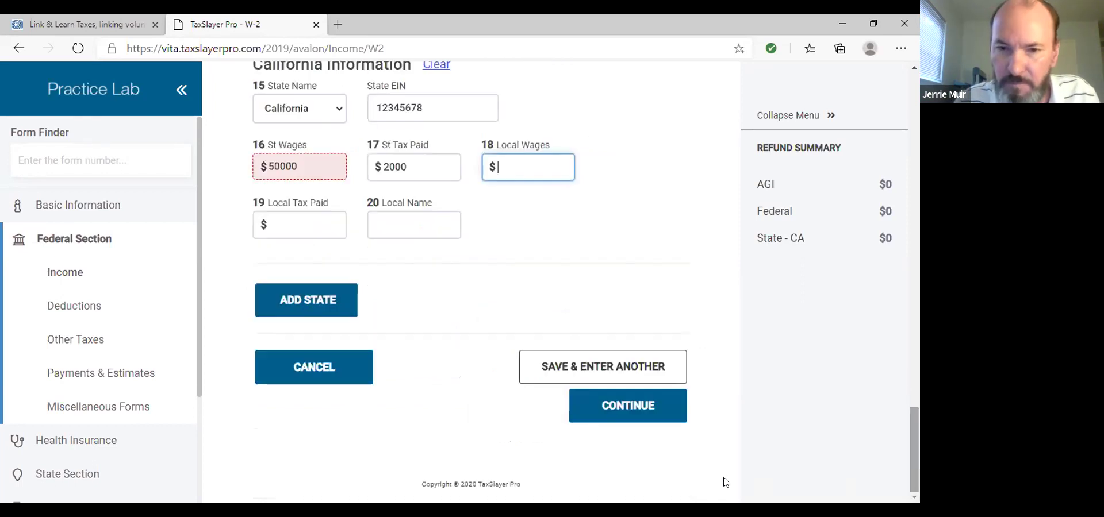
pyautogui.click(624, 406)
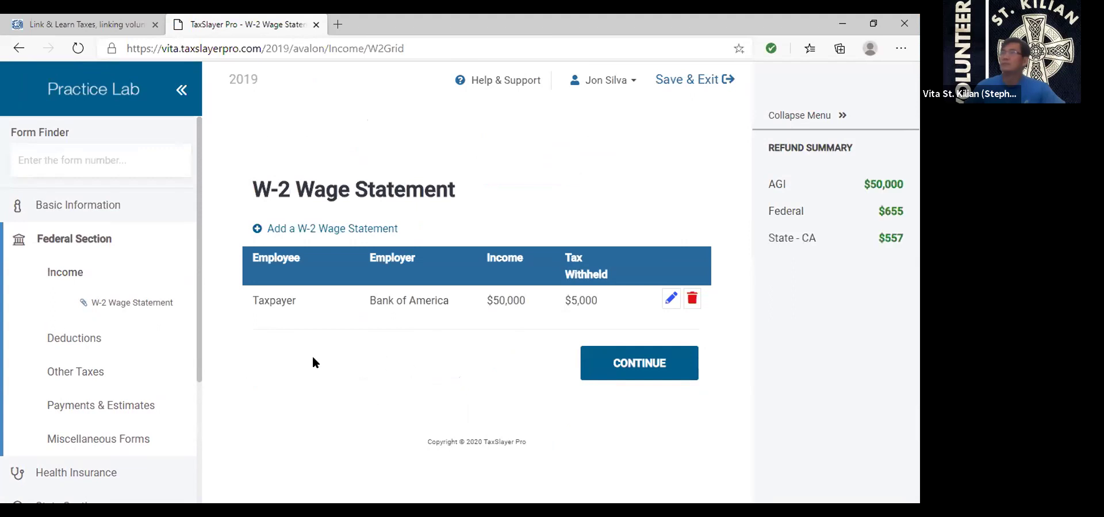
# Step: From the Income section, start a new Form 1099-INT interest income entry
pyautogui.click(70, 272)
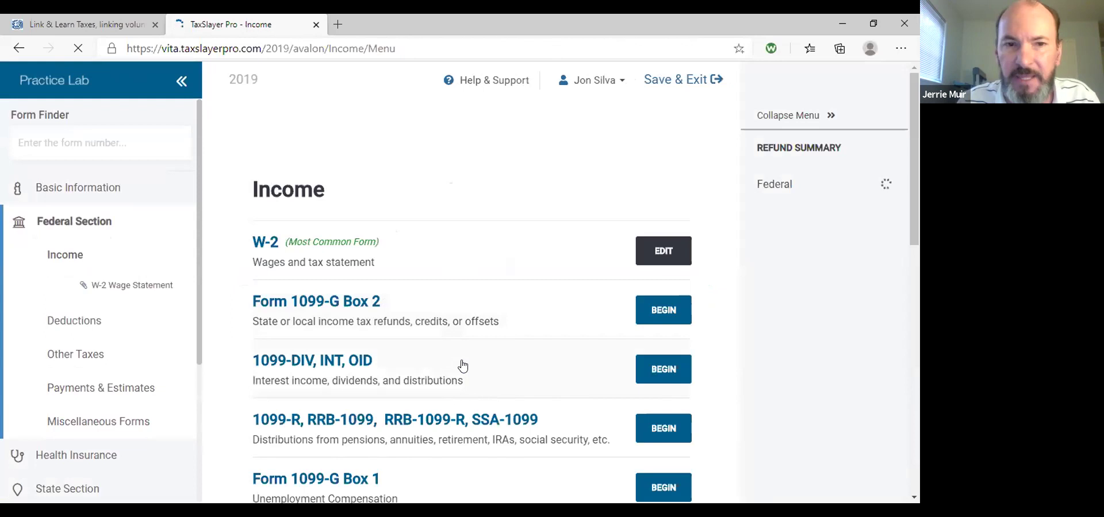
pyautogui.click(654, 368)
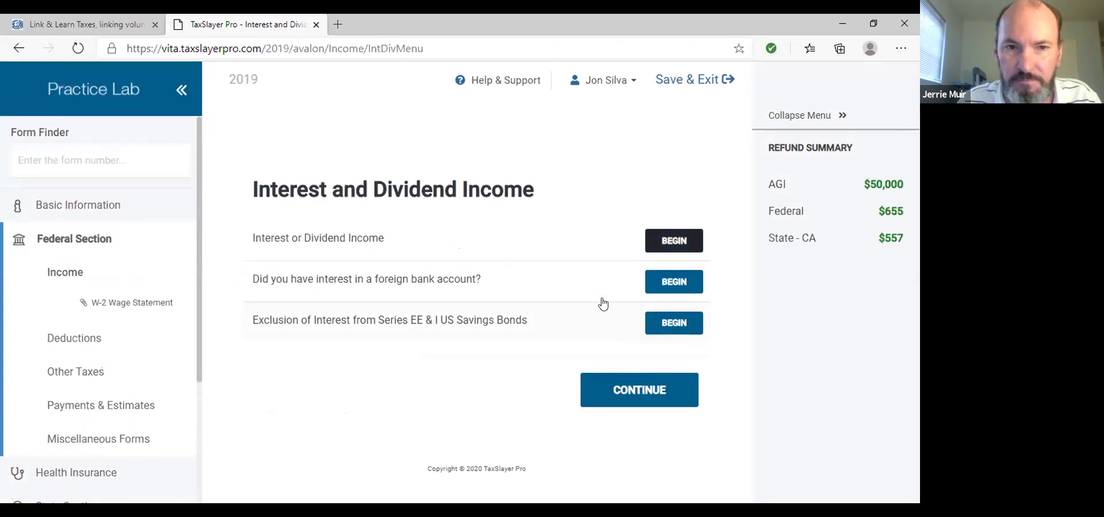
pyautogui.click(665, 244)
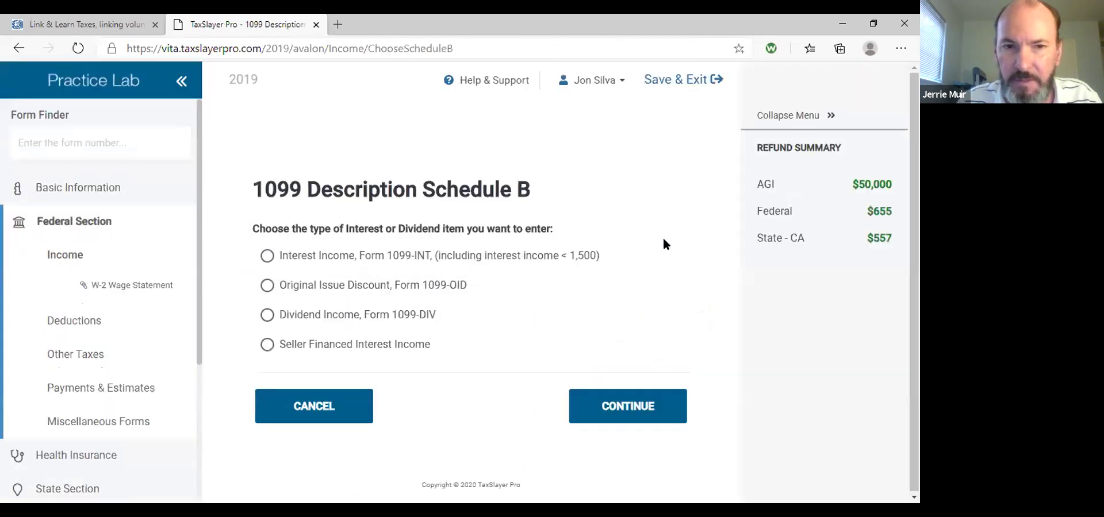
pyautogui.click(267, 256)
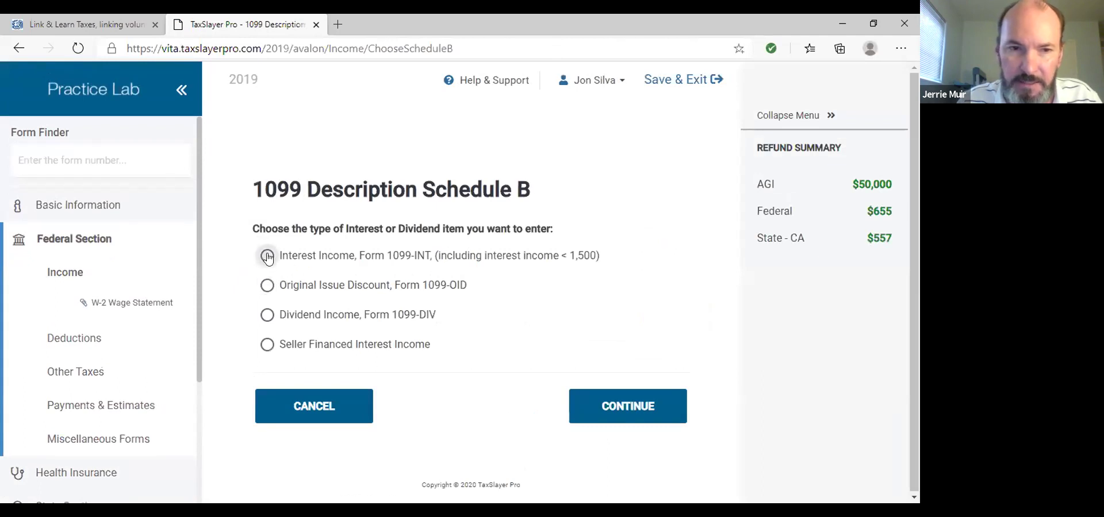
pyautogui.click(601, 398)
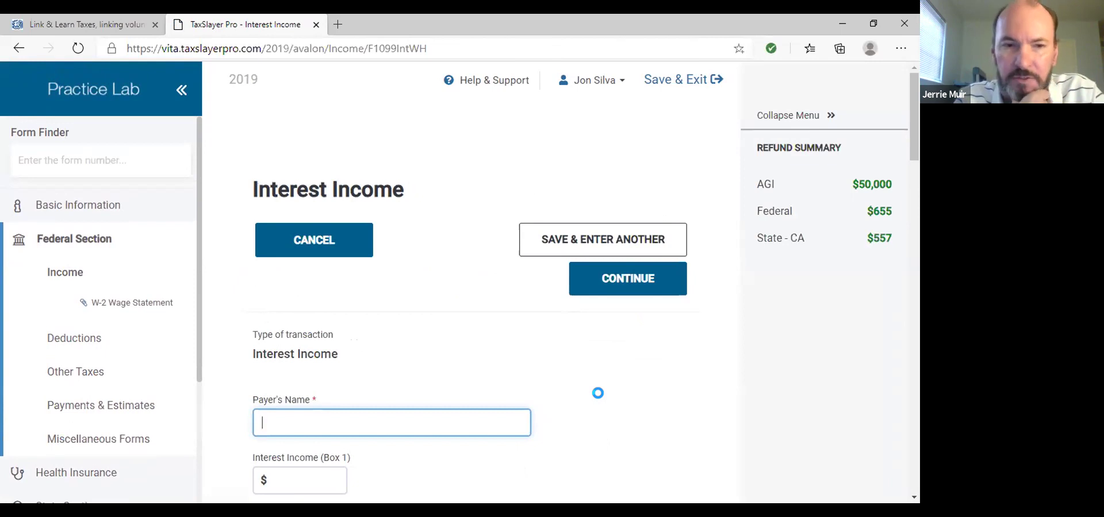
# Step: Enter payer Chase with $15 of interest income in Box 1
pyautogui.scroll(-2, 598, 393)
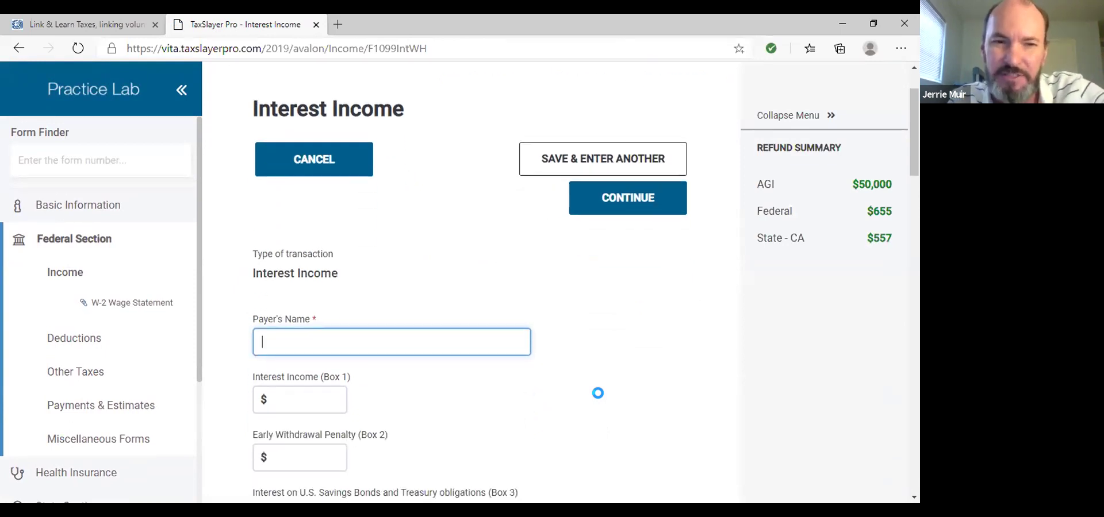
pyautogui.scroll(-1, 598, 394)
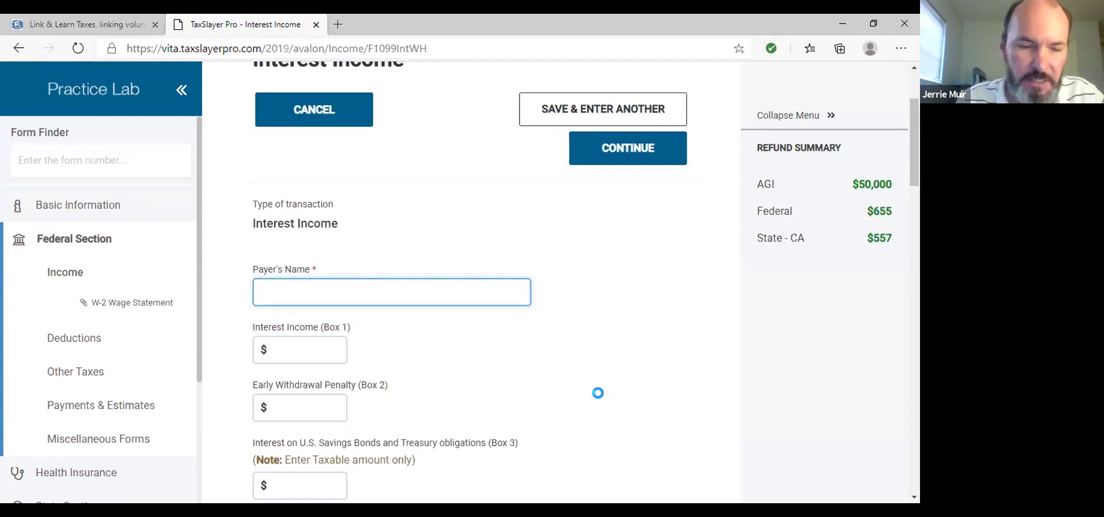
pyautogui.write('Chase')
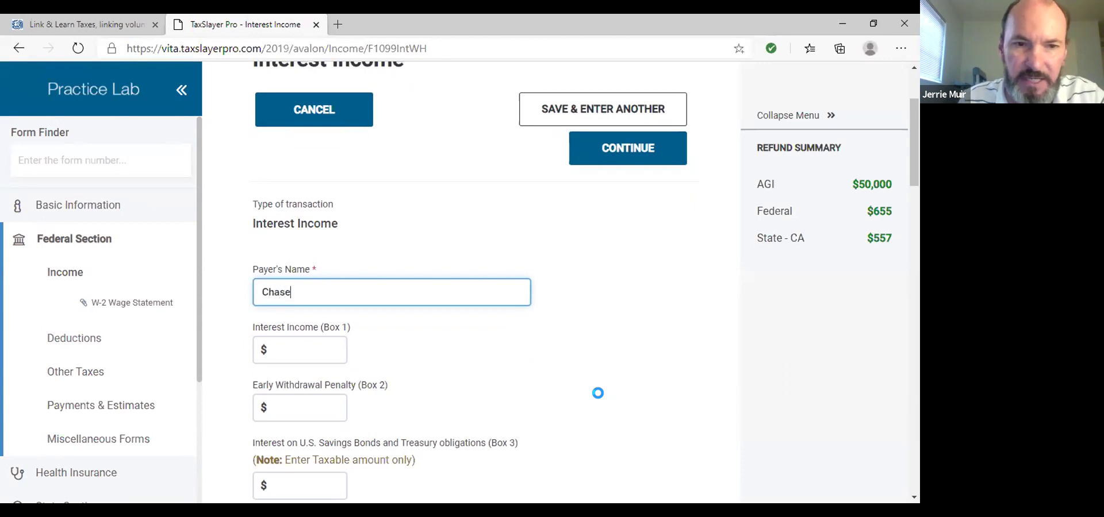
pyautogui.click(289, 346)
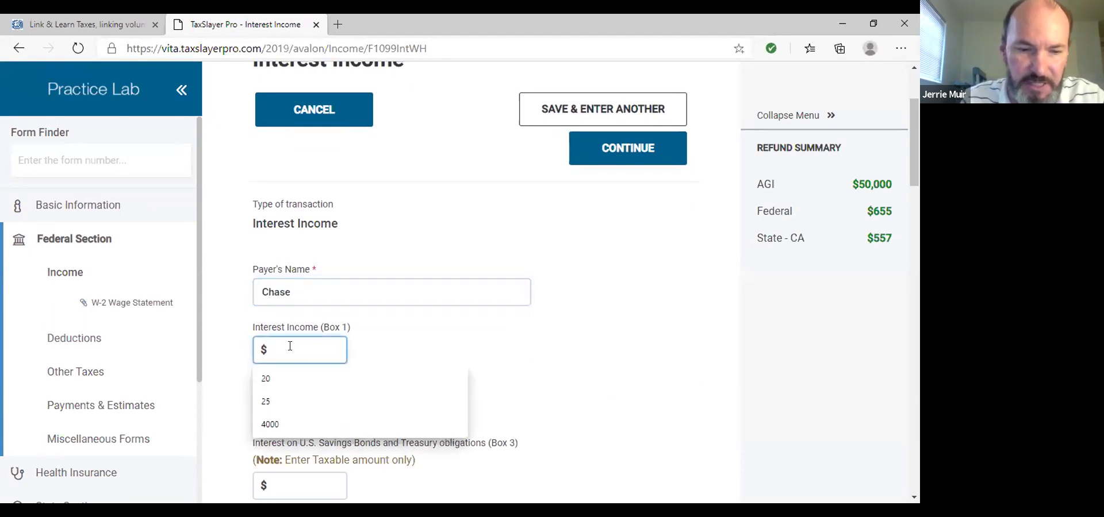
pyautogui.write('15')
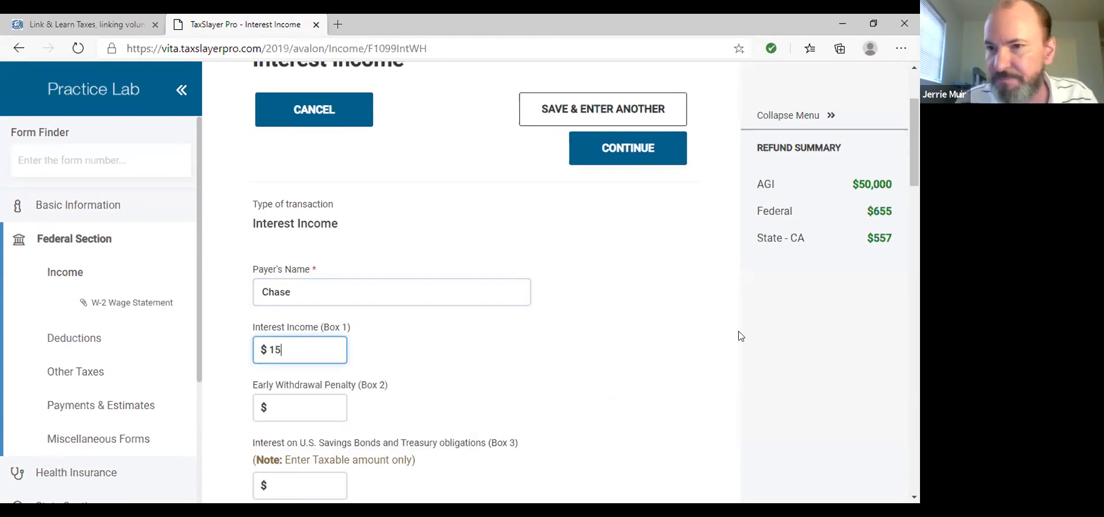
# Step: Add a $6 early withdrawal penalty in Box 2 and save the 1099-INT
pyautogui.moveTo(912, 160); pyautogui.dragTo(917, 188)
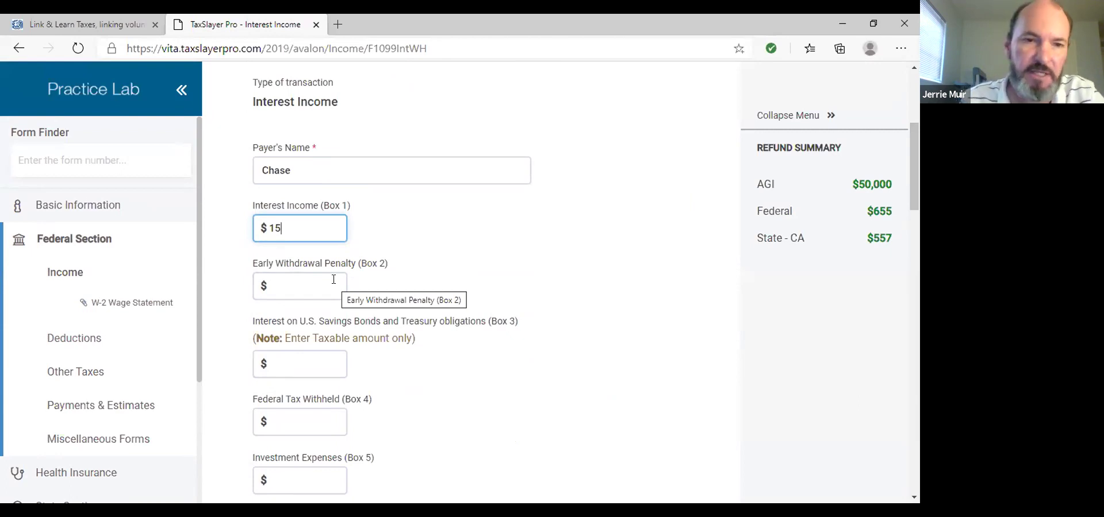
pyautogui.click(333, 280)
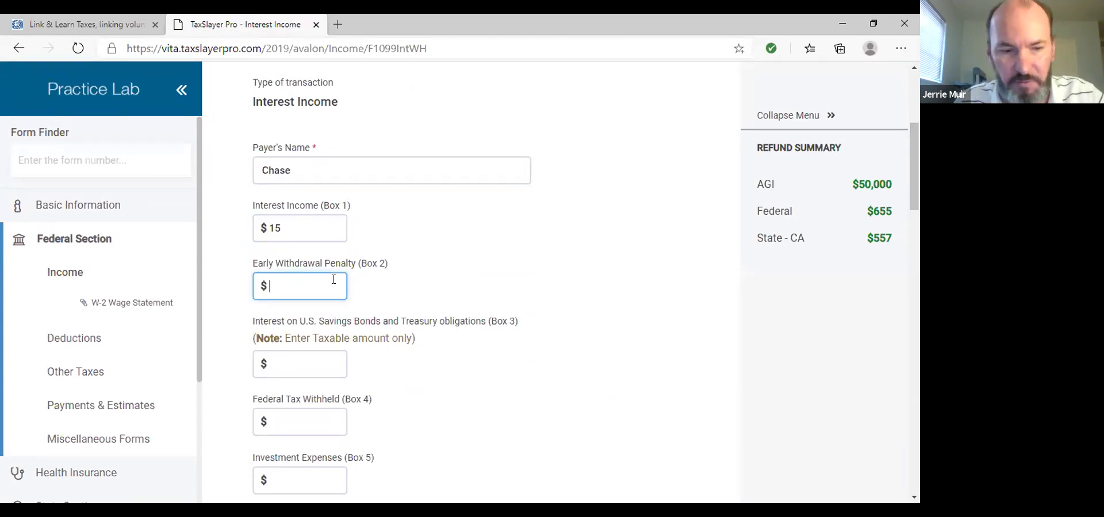
pyautogui.write('6')
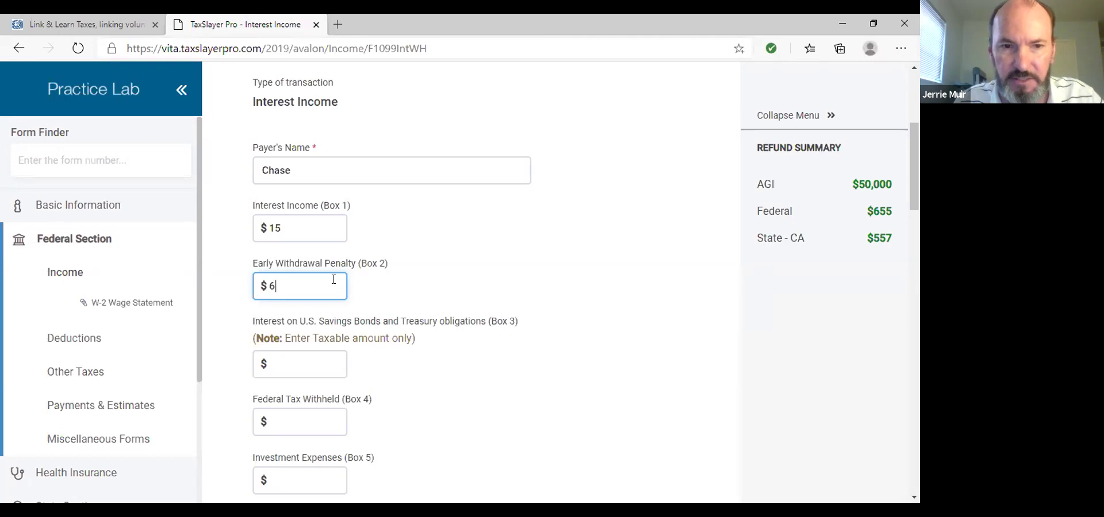
pyautogui.scroll(-3, 915, 222)
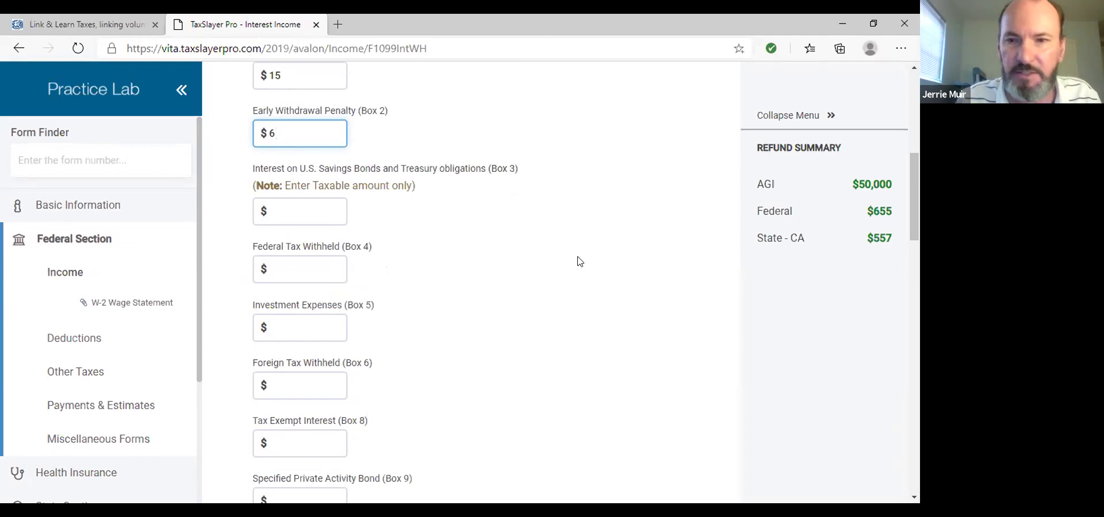
pyautogui.moveTo(918, 229); pyautogui.dragTo(911, 488)
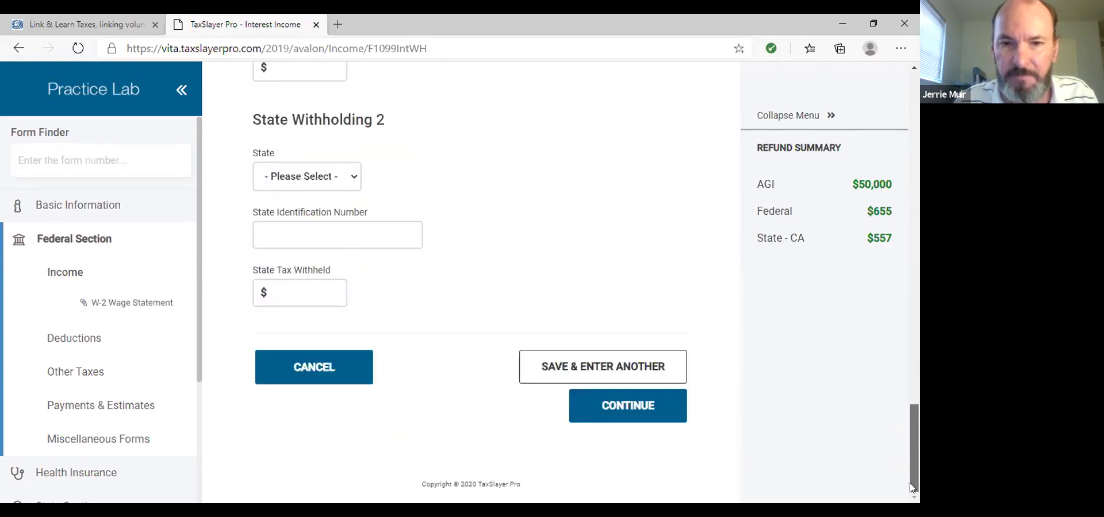
pyautogui.click(627, 418)
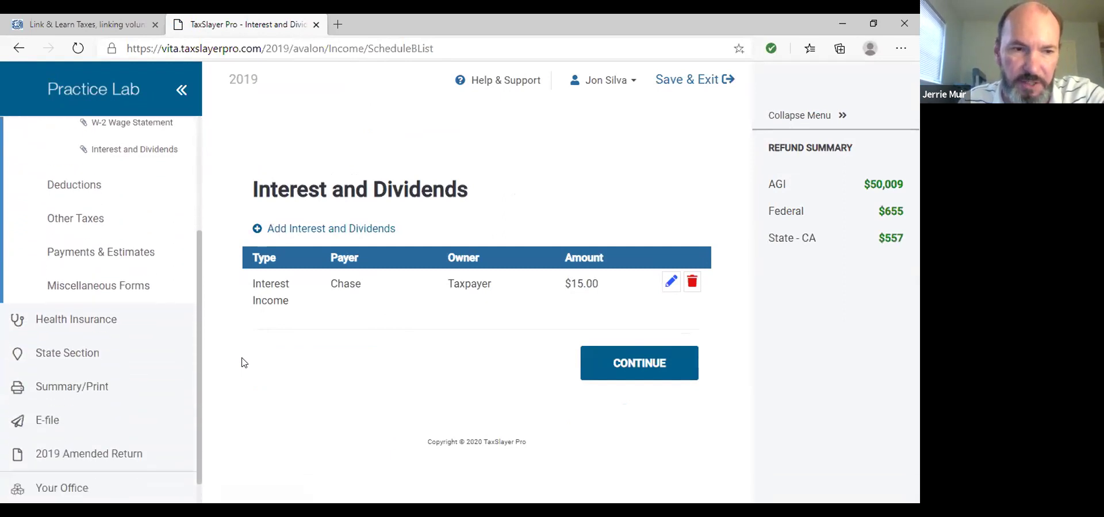
# Step: Answer No to purchasing marketplace health insurance and continue to the State Return page
pyautogui.click(75, 313)
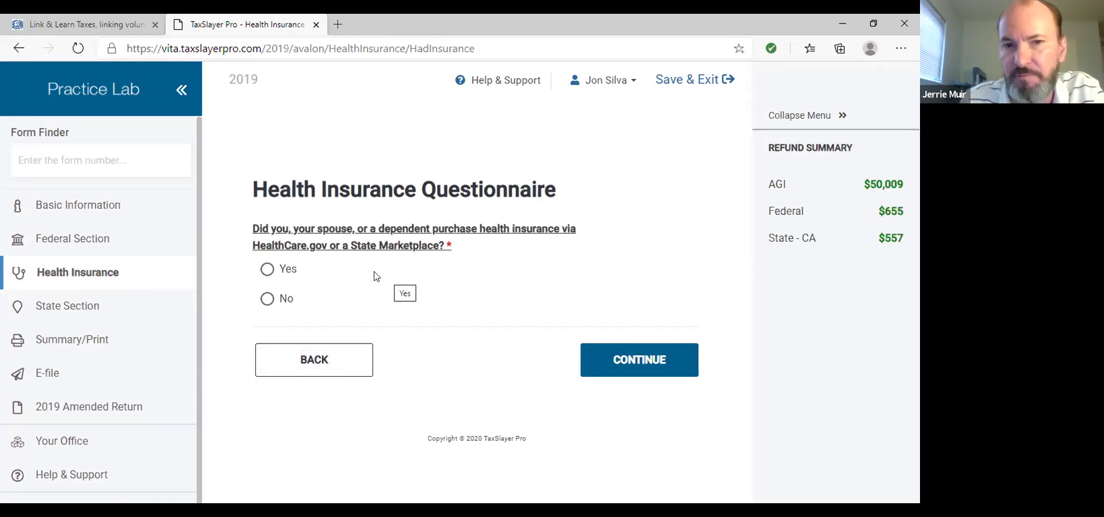
pyautogui.click(267, 298)
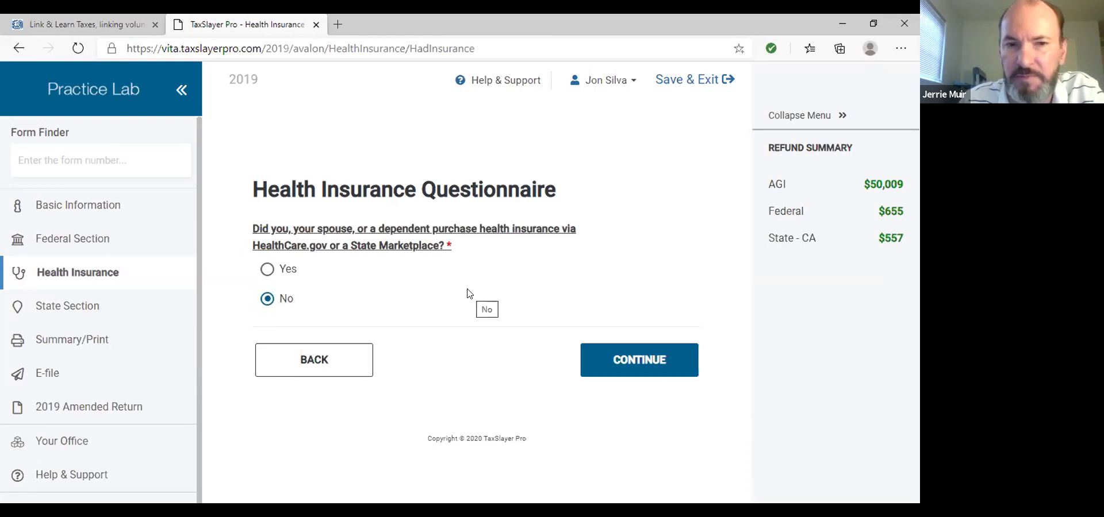
pyautogui.click(630, 362)
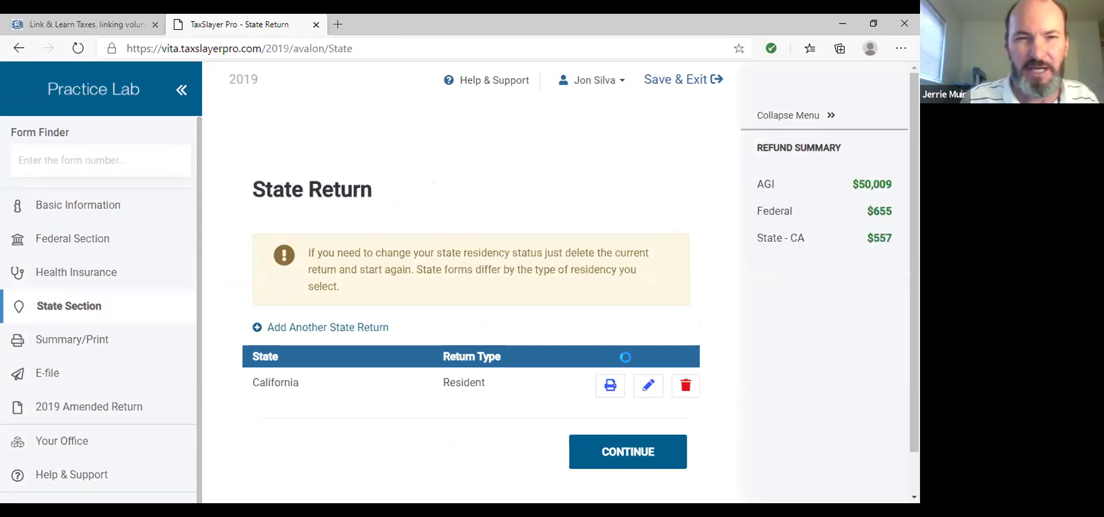
# Step: Review the California resident return's sections, exit it, and continue to the Tax Return Summary
pyautogui.click(647, 385)
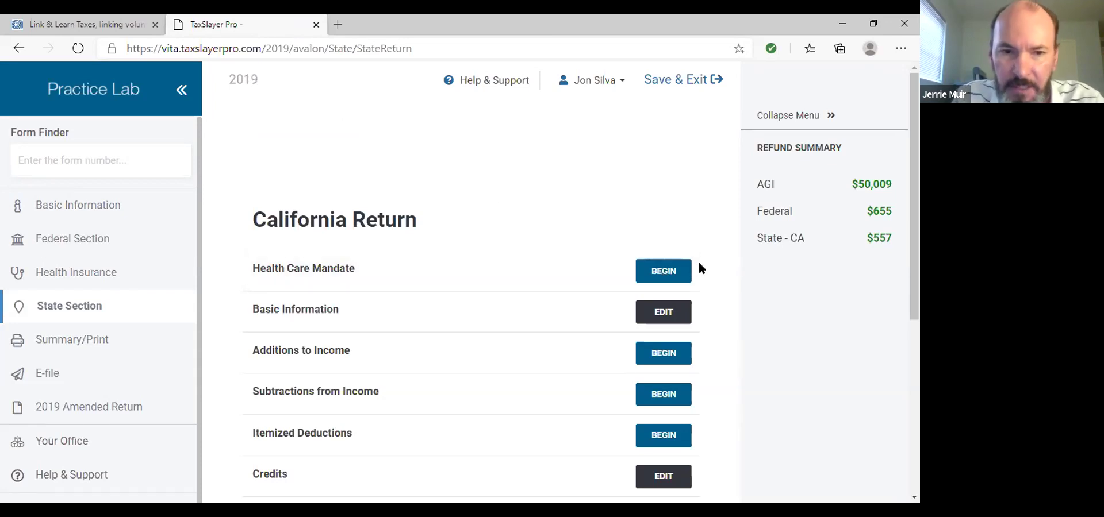
pyautogui.scroll(-2, 699, 268)
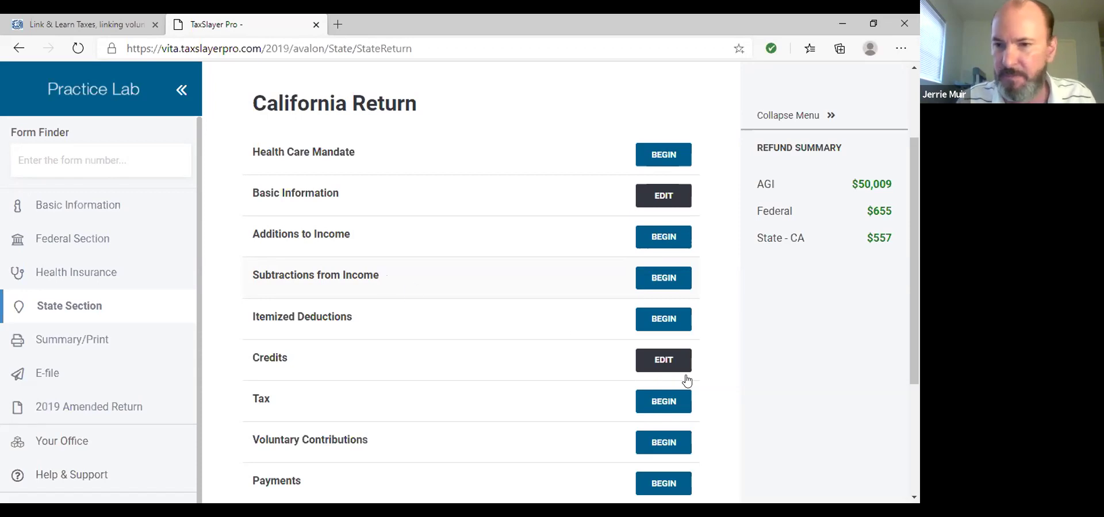
pyautogui.moveTo(918, 401); pyautogui.dragTo(912, 486)
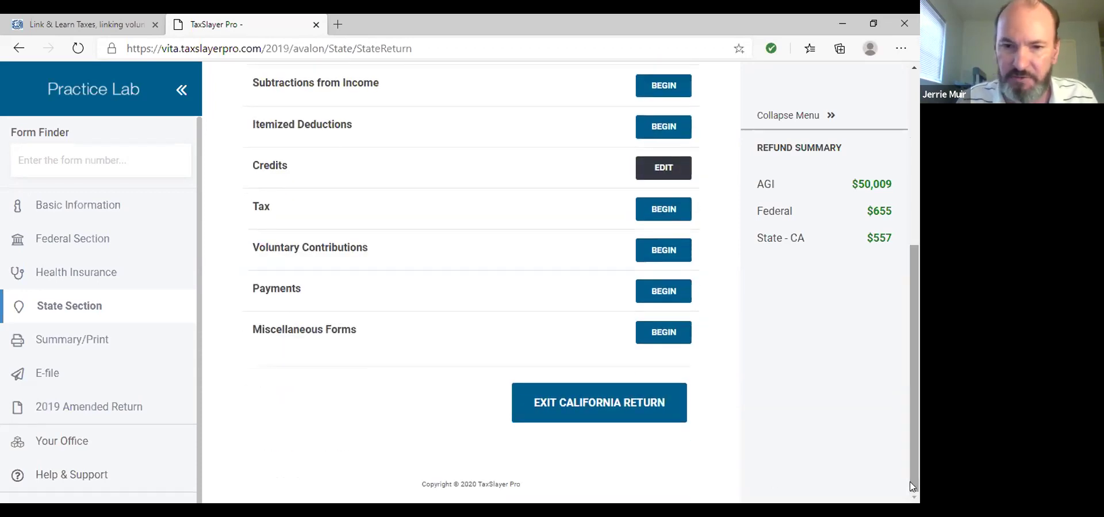
pyautogui.click(615, 400)
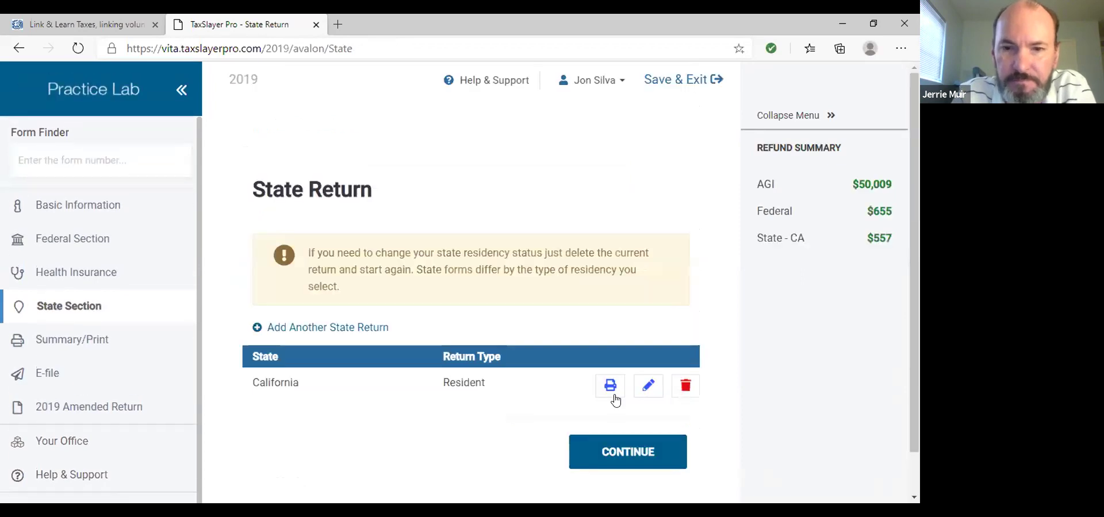
pyautogui.click(617, 454)
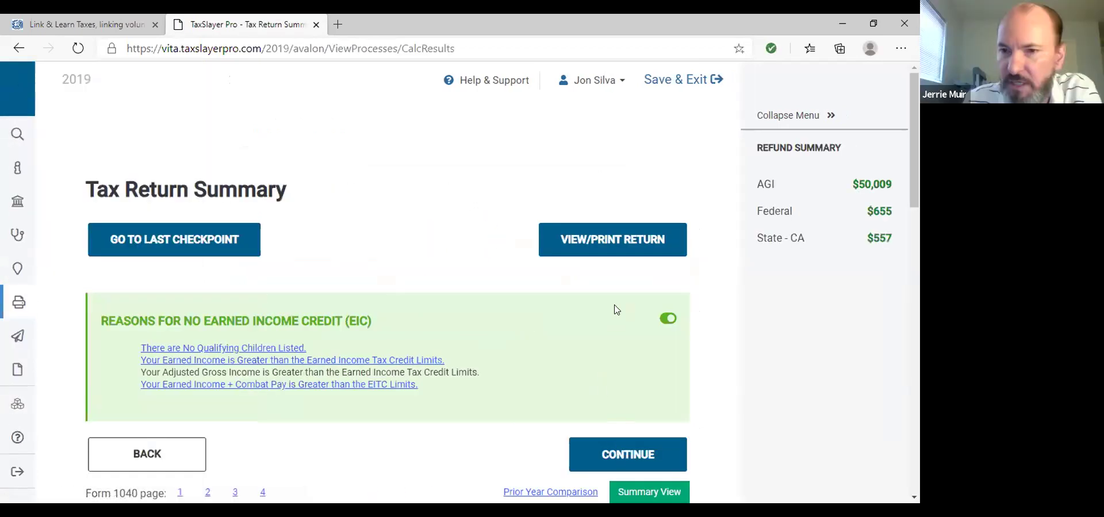
# Step: Generate the printable 2019 return PDF, show it inline via Alternate Method, and scroll through it
pyautogui.click(611, 246)
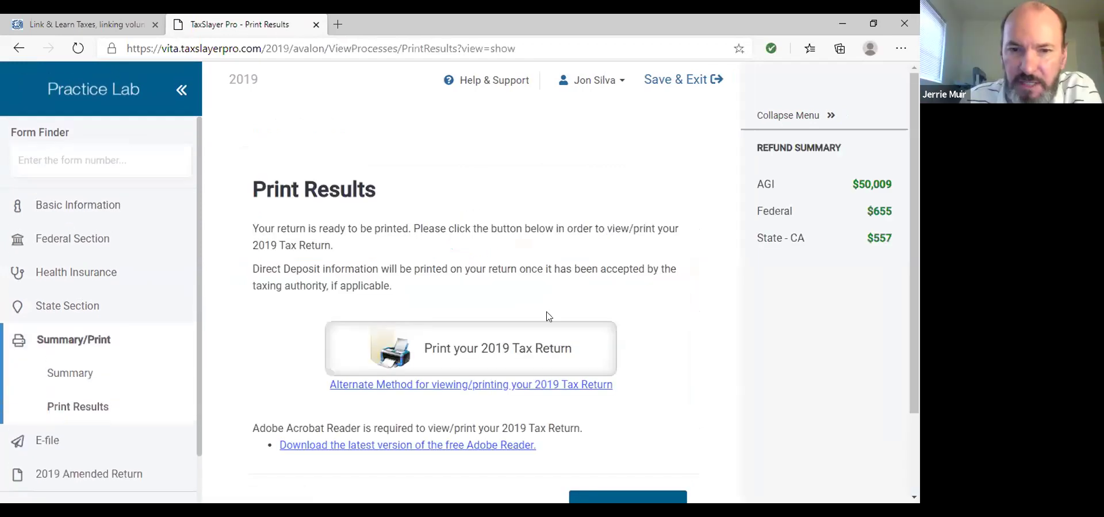
pyautogui.click(480, 385)
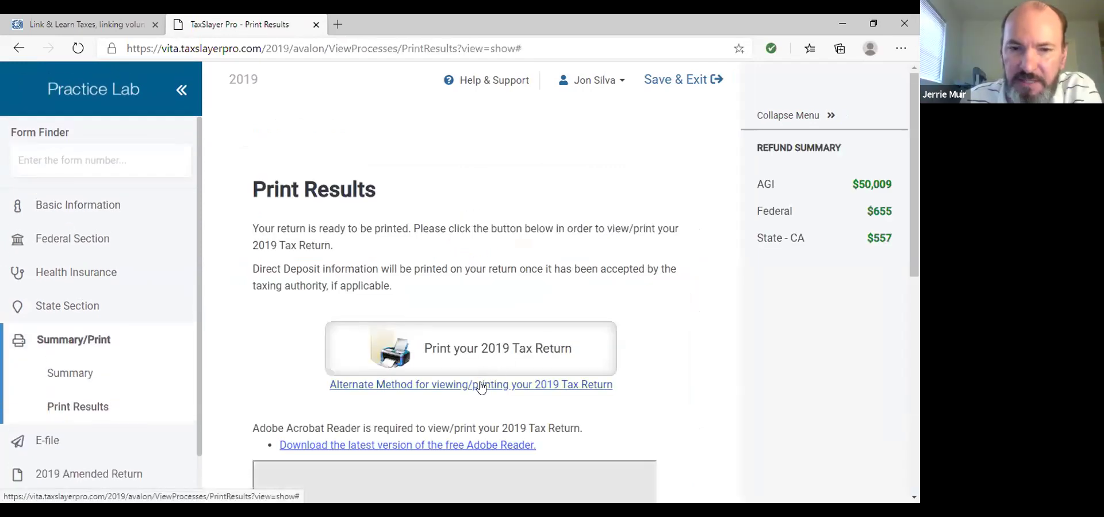
pyautogui.scroll(-3, 481, 388)
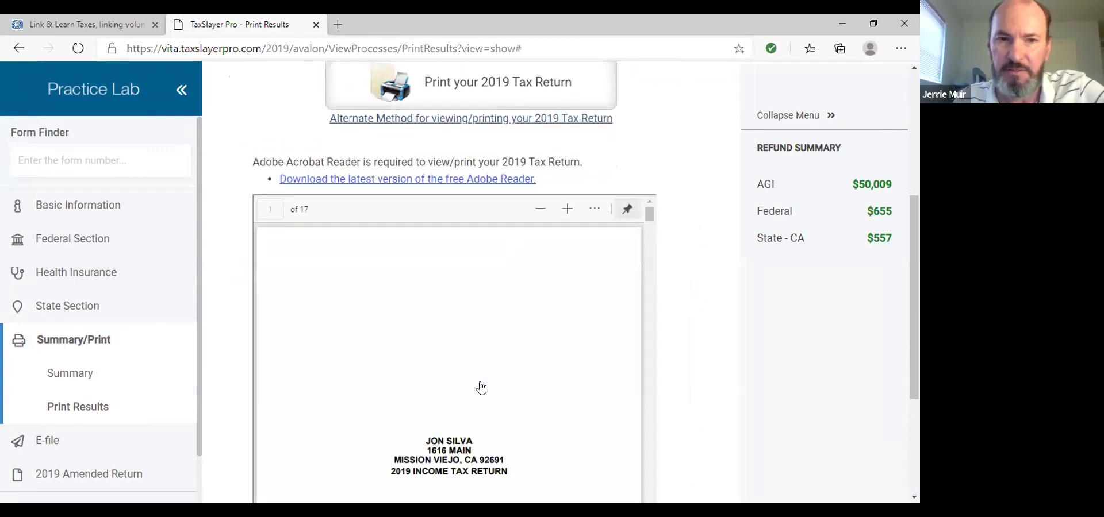
pyautogui.scroll(-2, 481, 389)
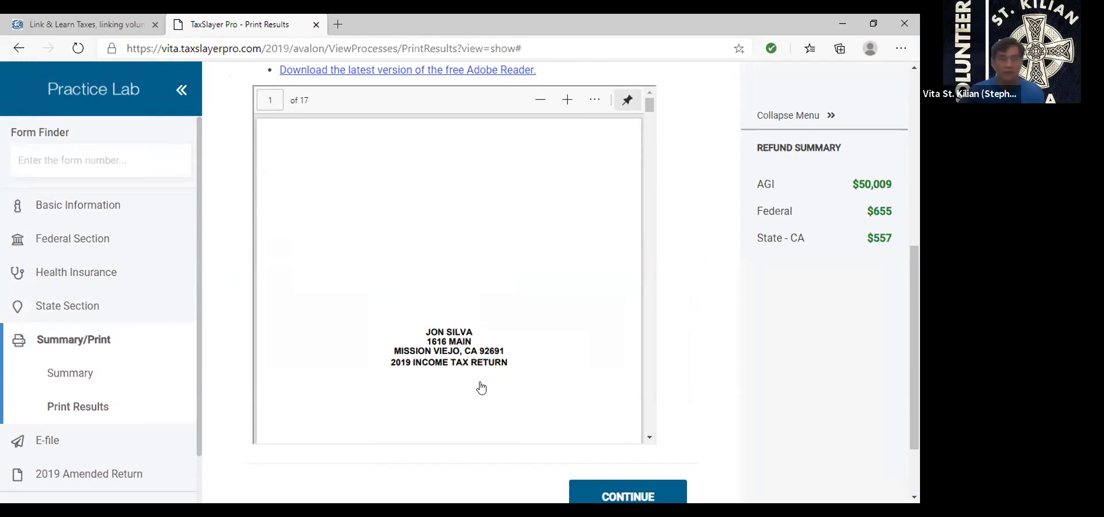
pyautogui.scroll(3, 482, 389)
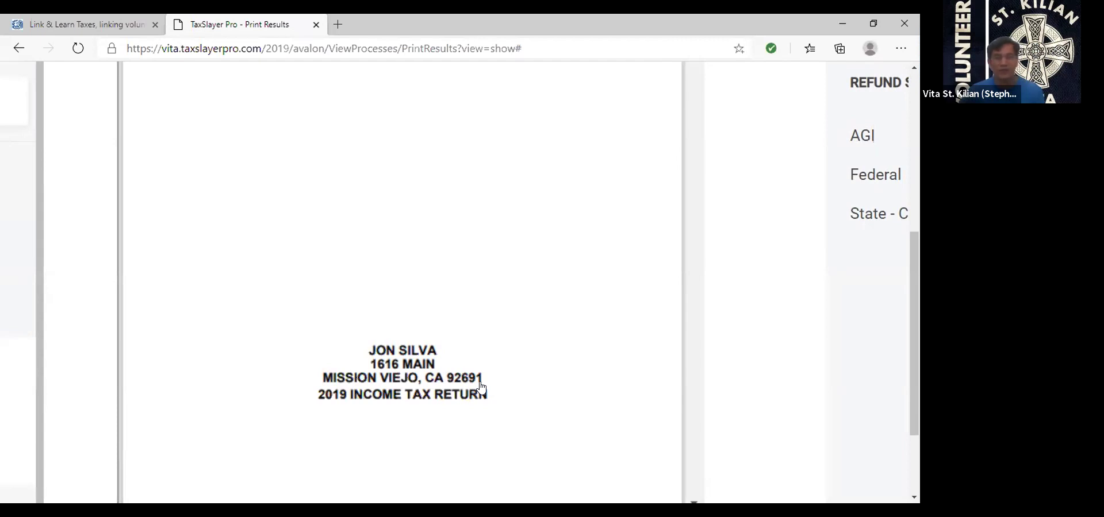
pyautogui.scroll(-3, 482, 389)
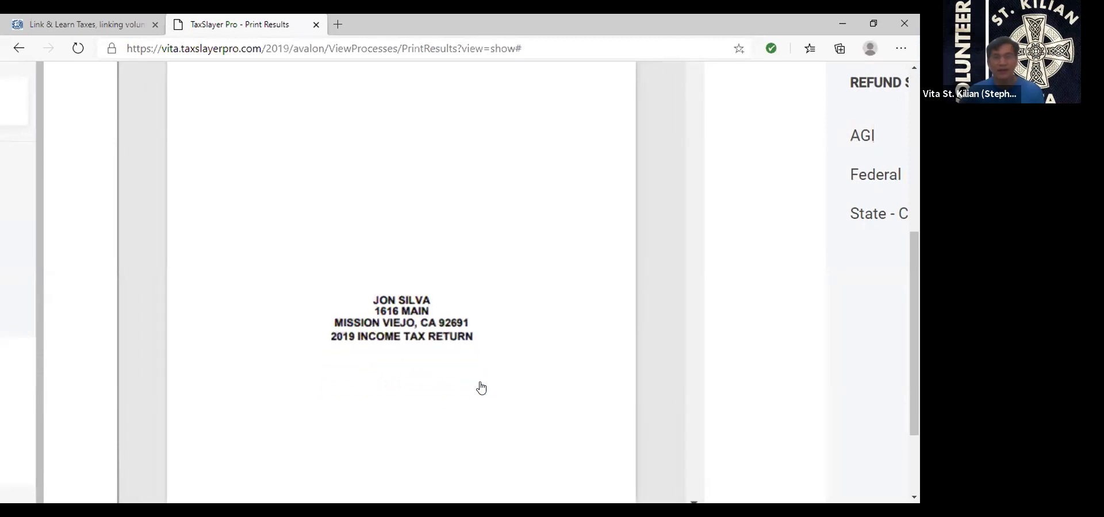